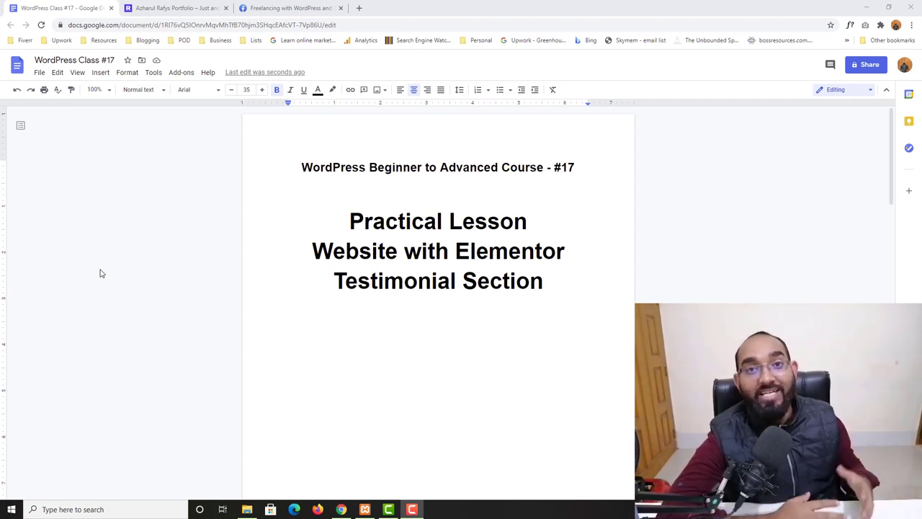
Switch to the Facebook group and view the "Strategy To Grow Your Business, Income, & ROI" practice homepage image.
left_click(310, 6)
scroll(65, 268, "down", 10)
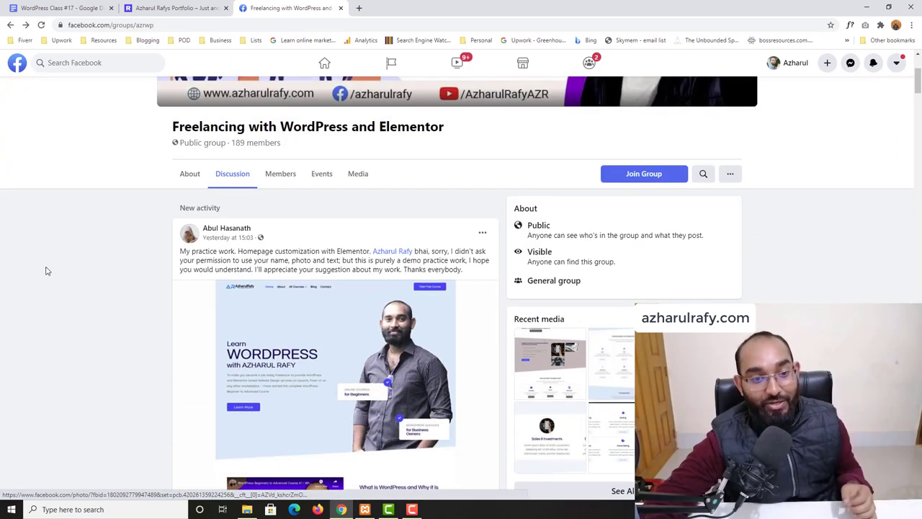
scroll(36, 281, "down", 5)
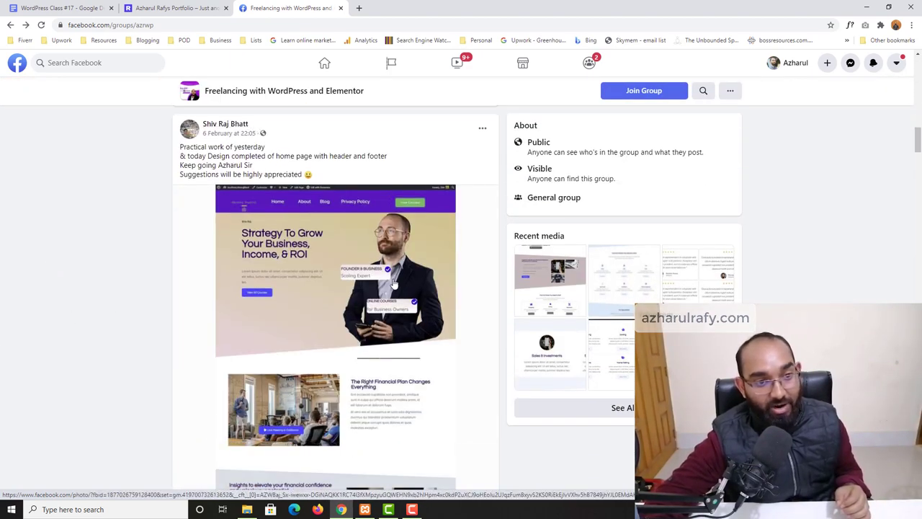
scroll(211, 295, "down", 1)
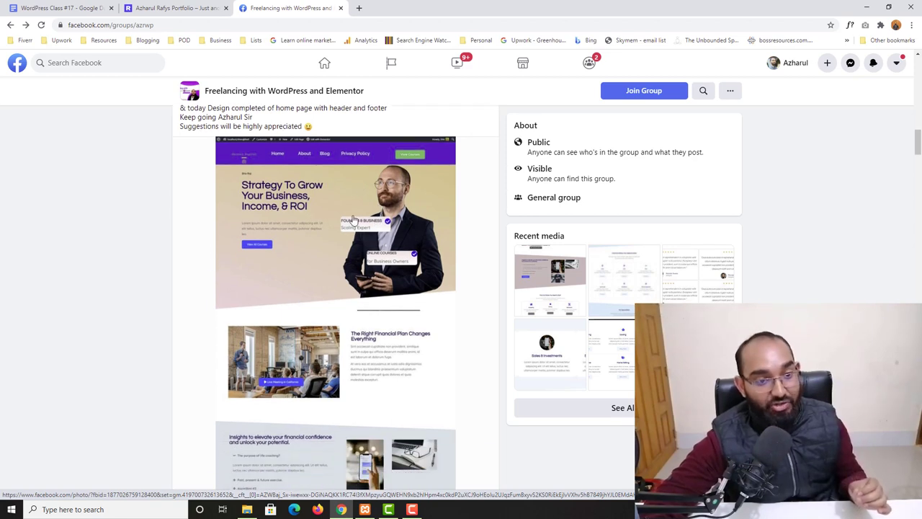
left_click(211, 317)
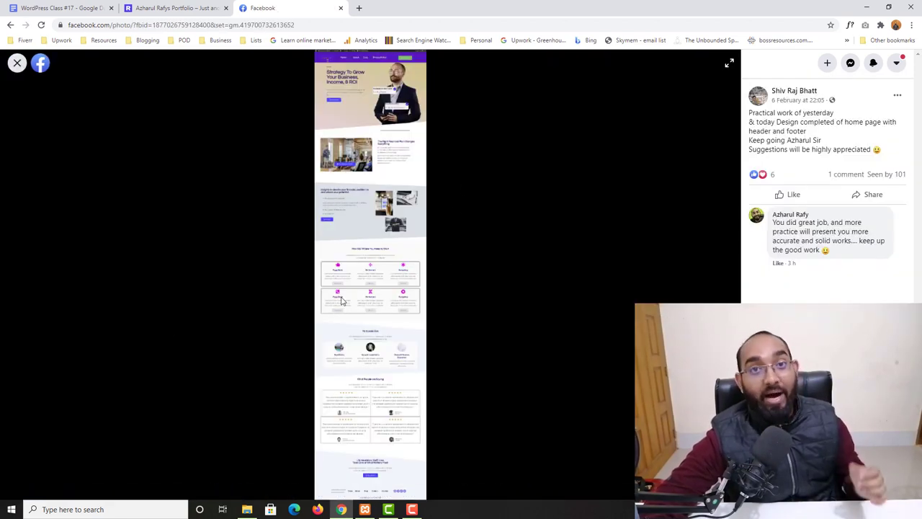
left_click(16, 63)
Look through the next practice posts and view the four-card testimonial image from the "Tools To Grow Your Income" homepage post.
scroll(360, 303, "down", 6)
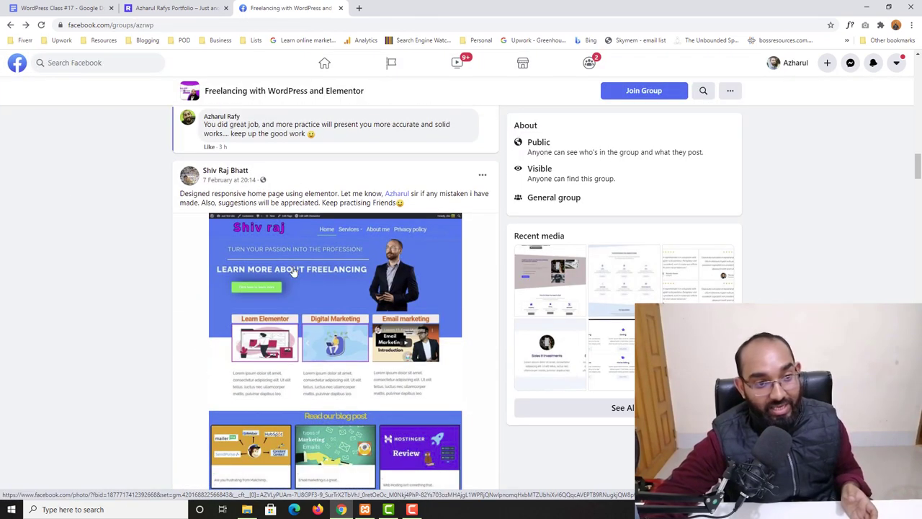
scroll(293, 271, "down", 7)
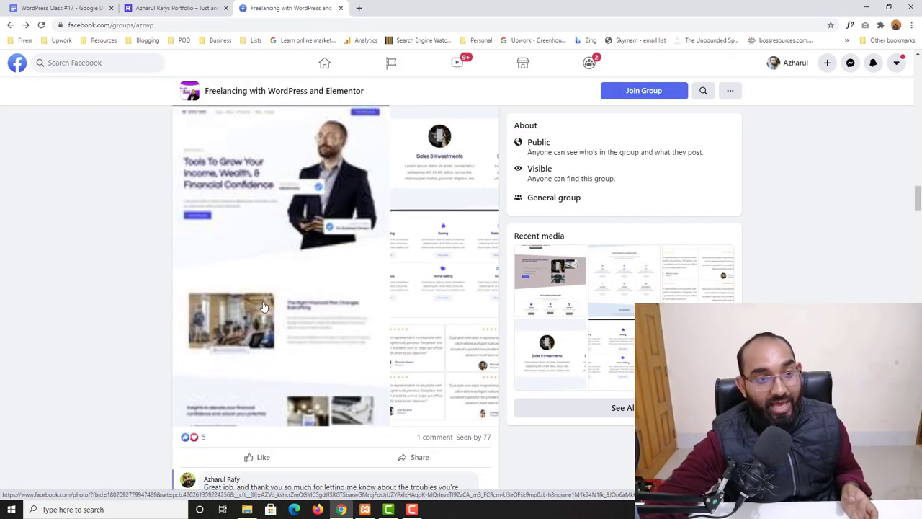
scroll(264, 306, "up", 2)
scroll(281, 274, "down", 2)
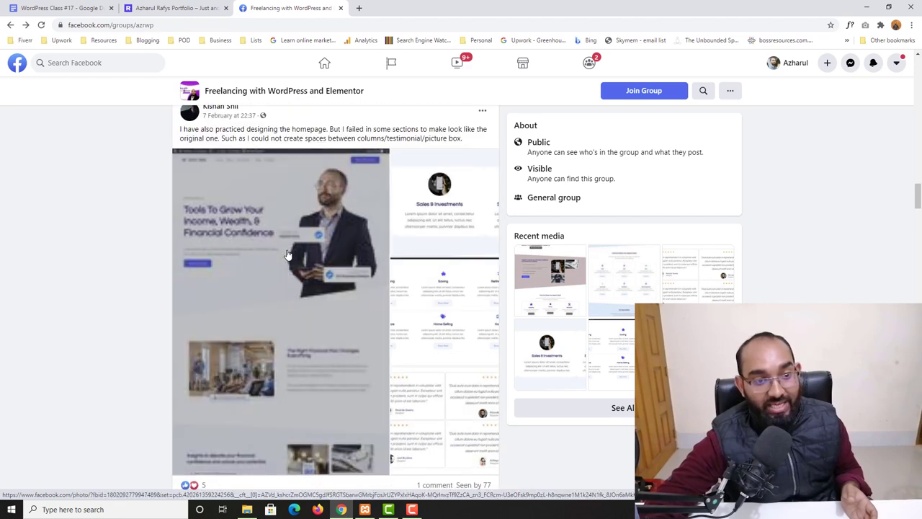
left_click(287, 253)
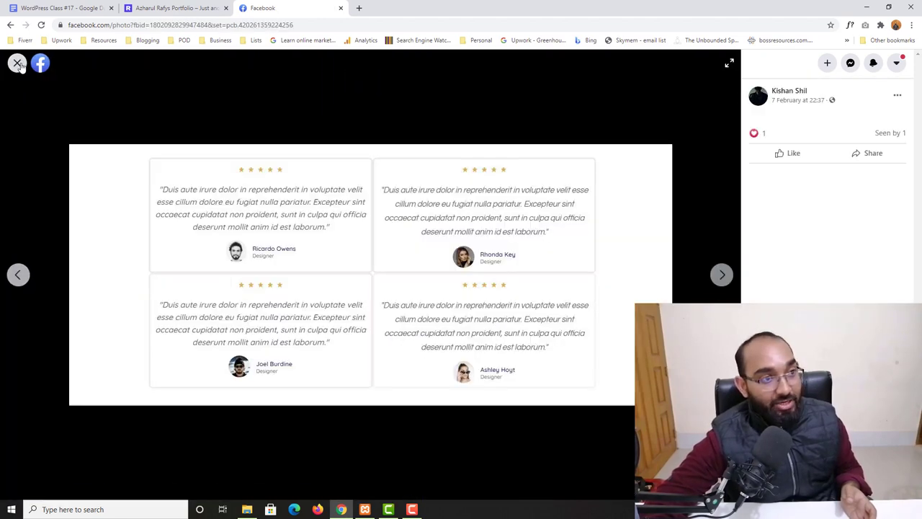
left_click(18, 63)
Browse further student practice posts in the group and view the homepage image from the WordPress Beginner to Advanced Course #15 post.
scroll(216, 324, "down", 5)
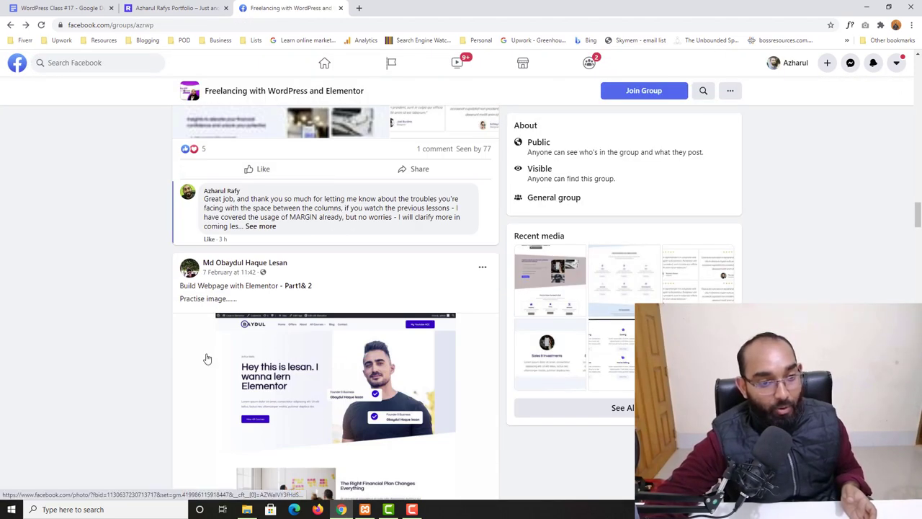
scroll(187, 260, "down", 2)
scroll(178, 282, "down", 3)
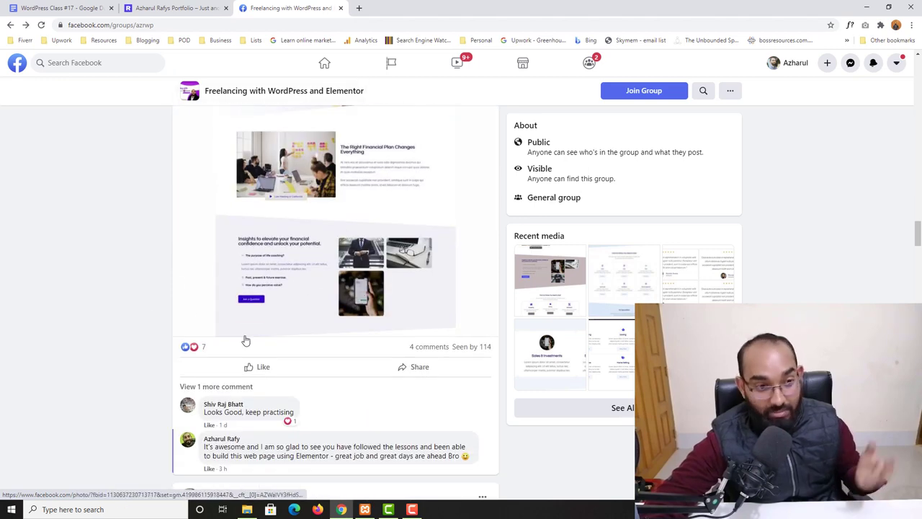
scroll(82, 382, "down", 5)
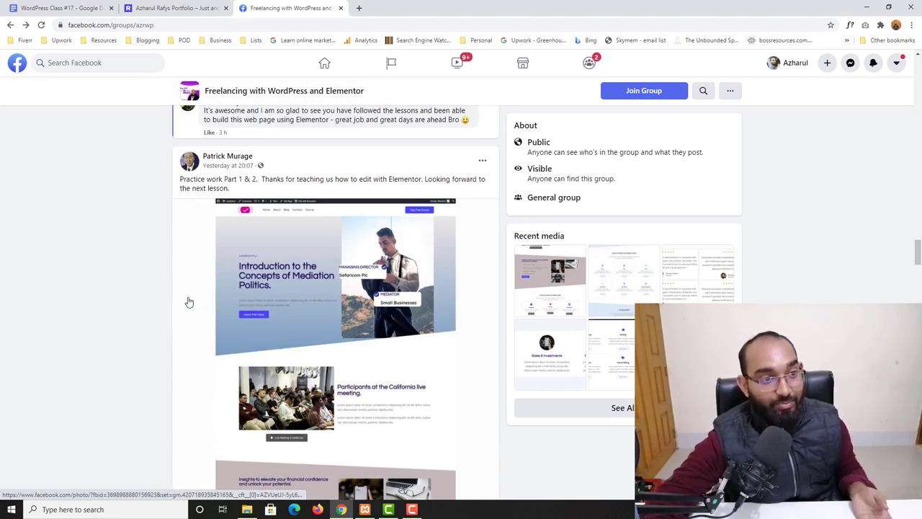
scroll(188, 302, "down", 3)
scroll(433, 208, "down", 2)
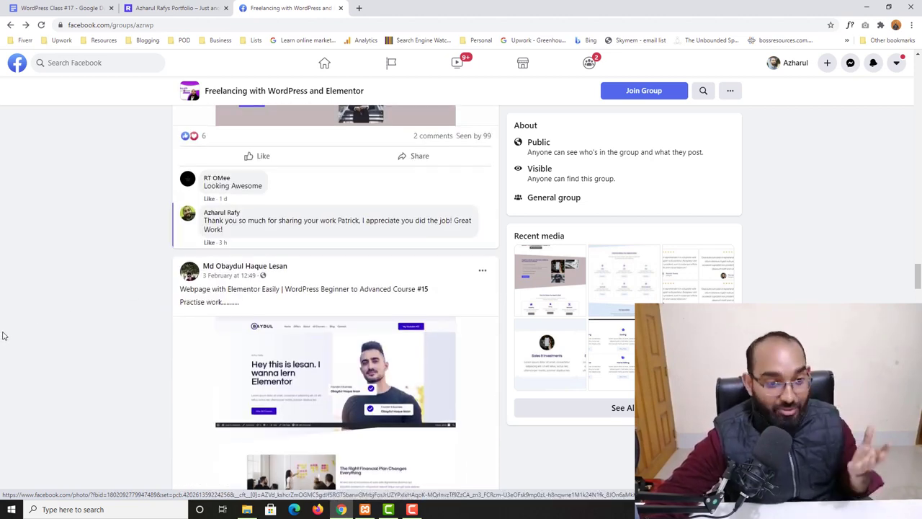
scroll(3, 336, "down", 2)
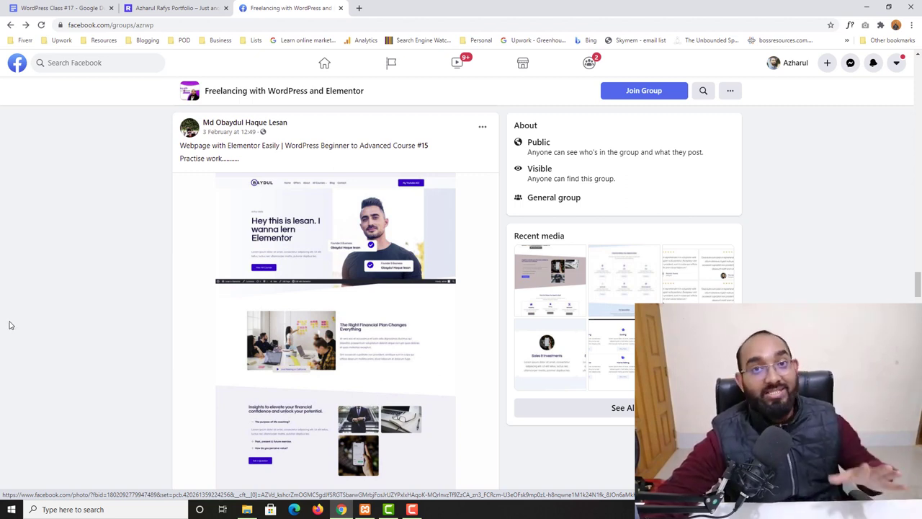
scroll(307, 275, "down", 2)
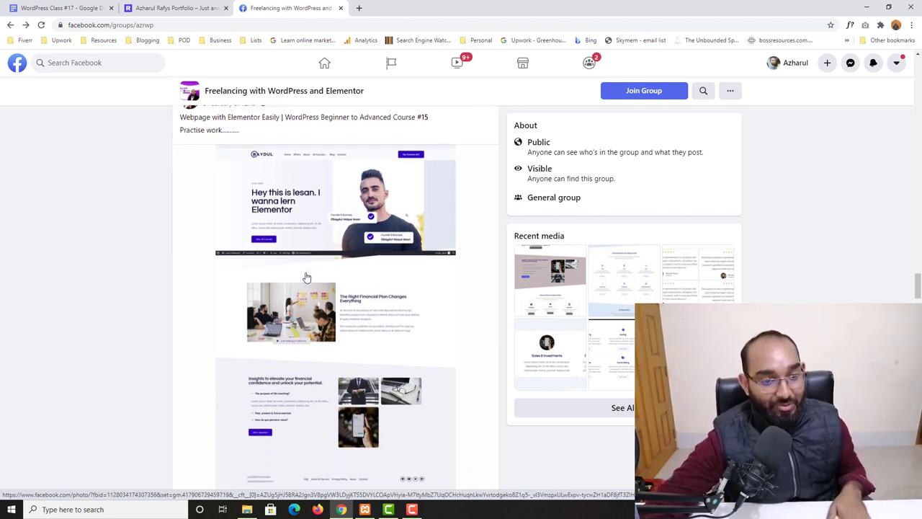
left_click(310, 271)
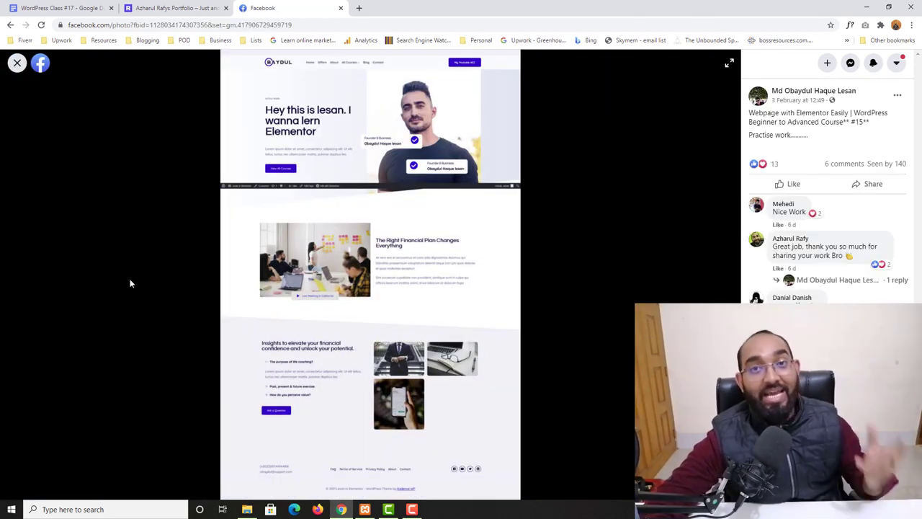
left_click(17, 63)
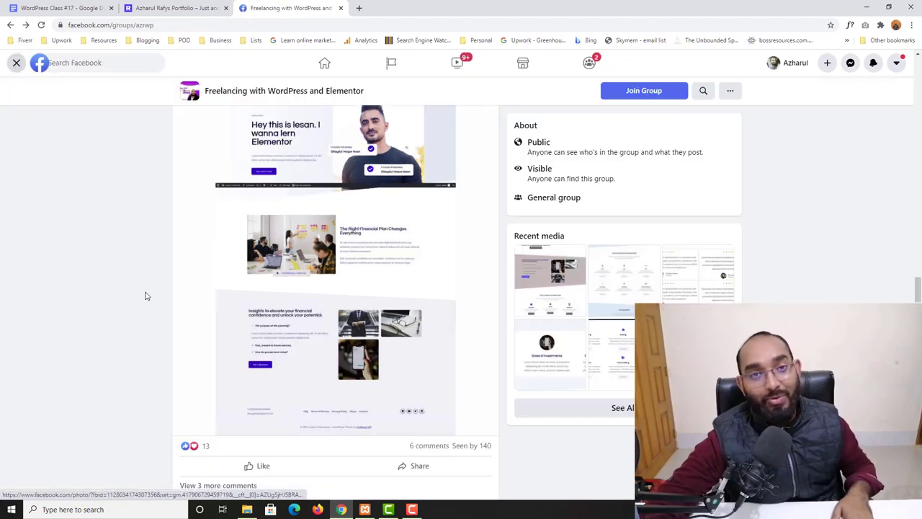
Find the "Todays practise...." post and open its homepage image enlarged in a separate browser tab.
scroll(144, 325, "down", 4)
scroll(110, 358, "down", 1)
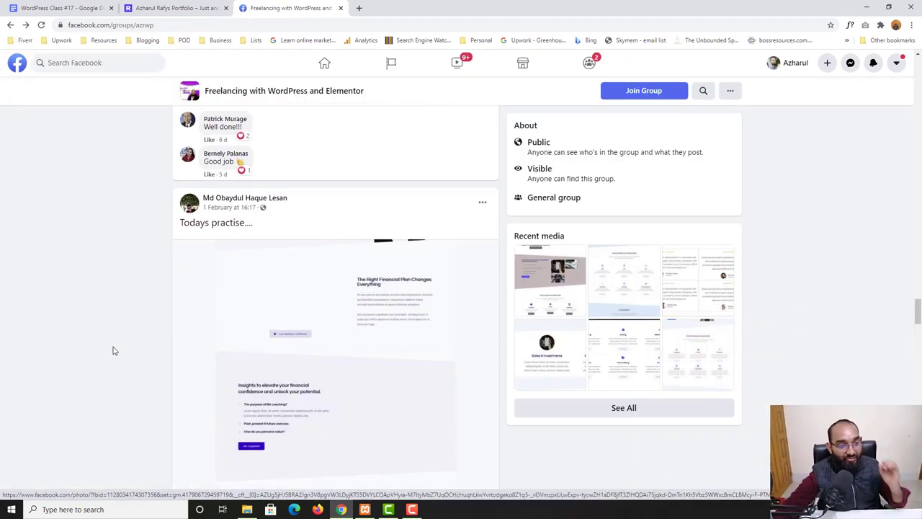
left_click(330, 317)
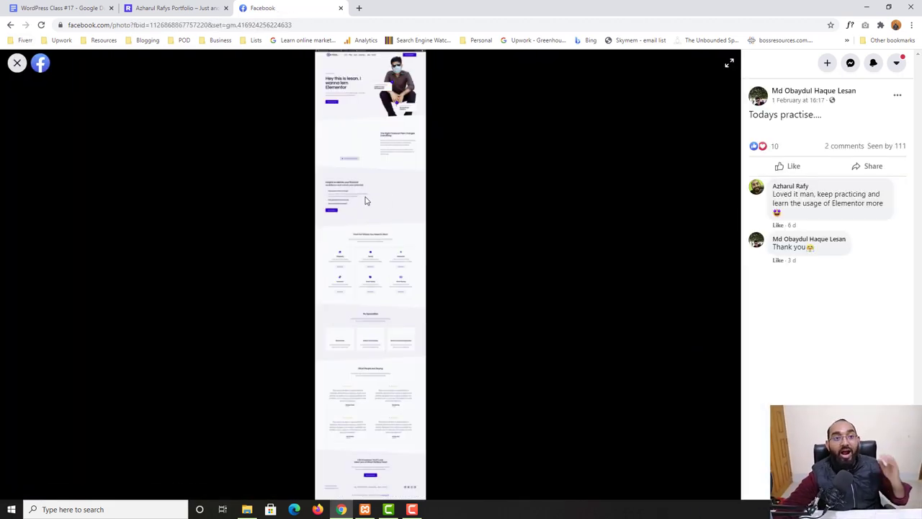
right_click(388, 142)
left_click(432, 148)
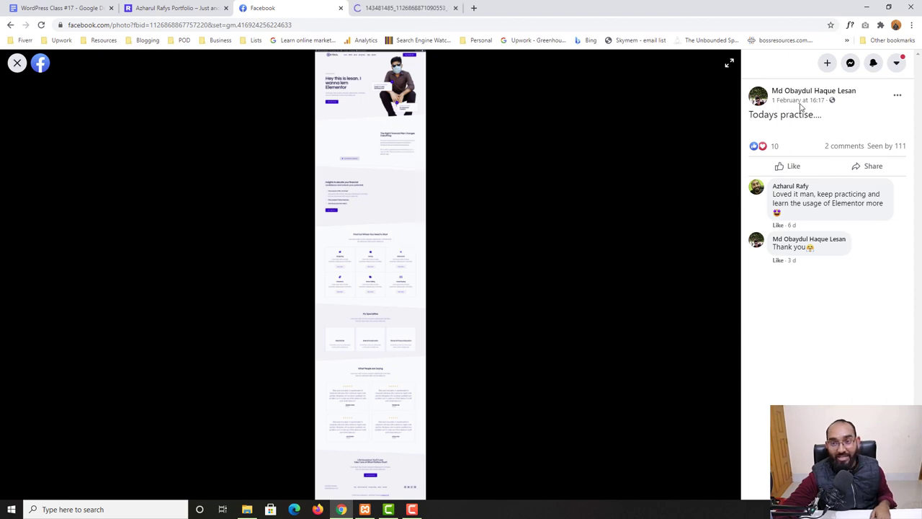
left_click(398, 8)
left_click(474, 147)
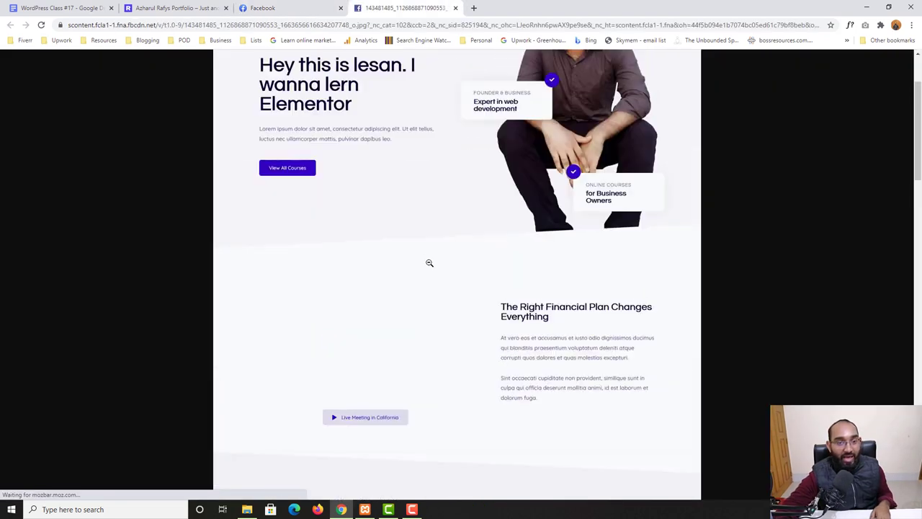
Examine the enlarged practice page down to its "What People are Saying" section, and close the image.
scroll(467, 318, "up", 2)
scroll(467, 318, "down", 20)
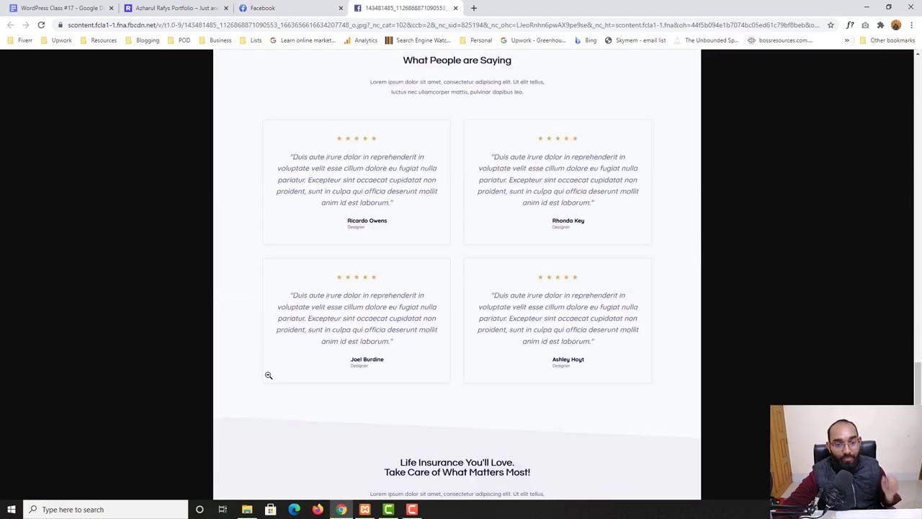
scroll(379, 251, "up", 4)
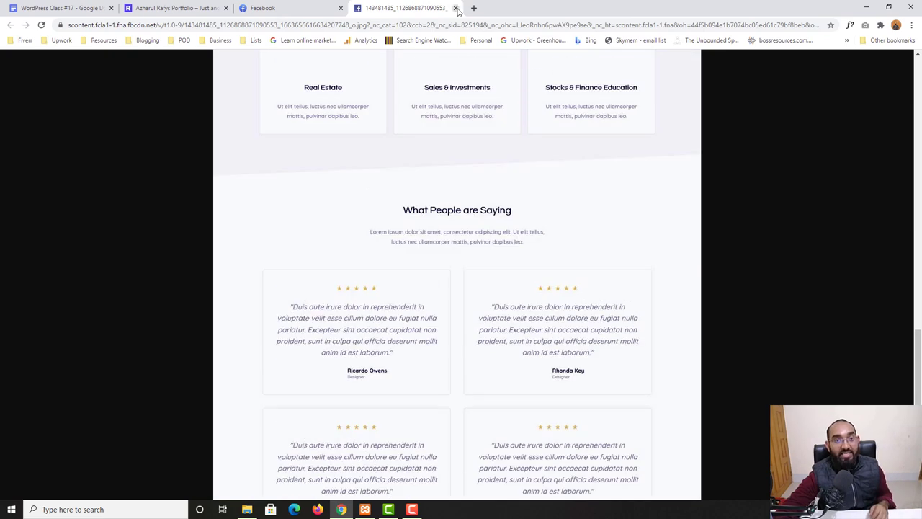
left_click(455, 8)
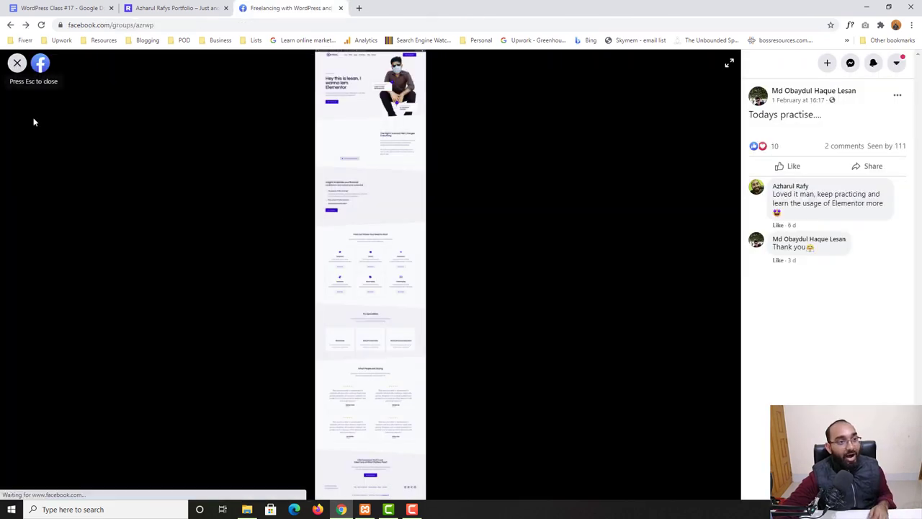
left_click(18, 64)
Switch to the local portfolio homepage and examine its "What People are Saying" testimonial section.
left_click(176, 8)
scroll(83, 326, "down", 10)
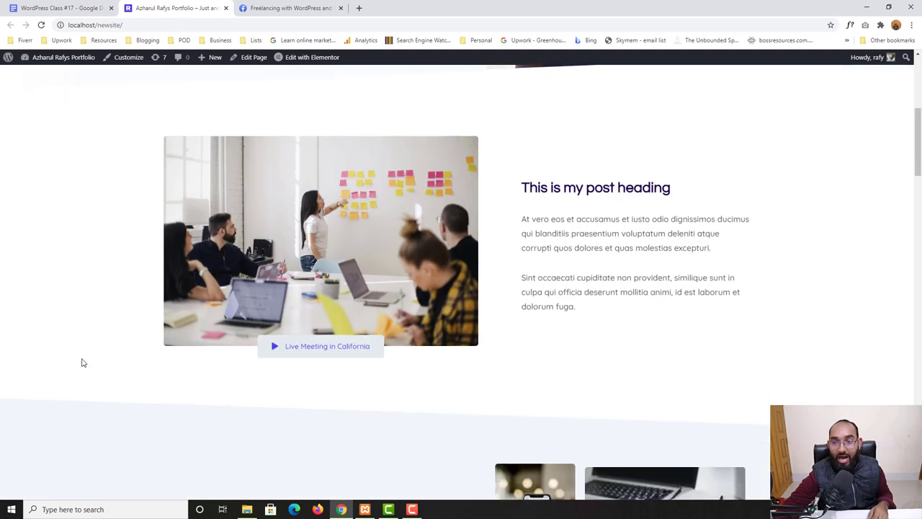
left_click_drag(918, 201, 907, 374)
scroll(478, 286, "down", 2)
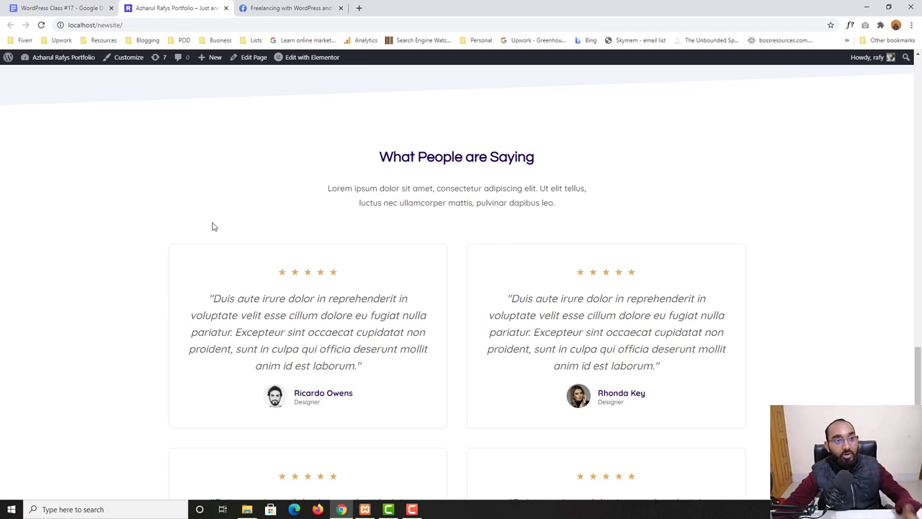
Open the site's WordPress dashboard in a new browser tab and display the list of all pages.
mouse_move(39, 58)
right_click(46, 74)
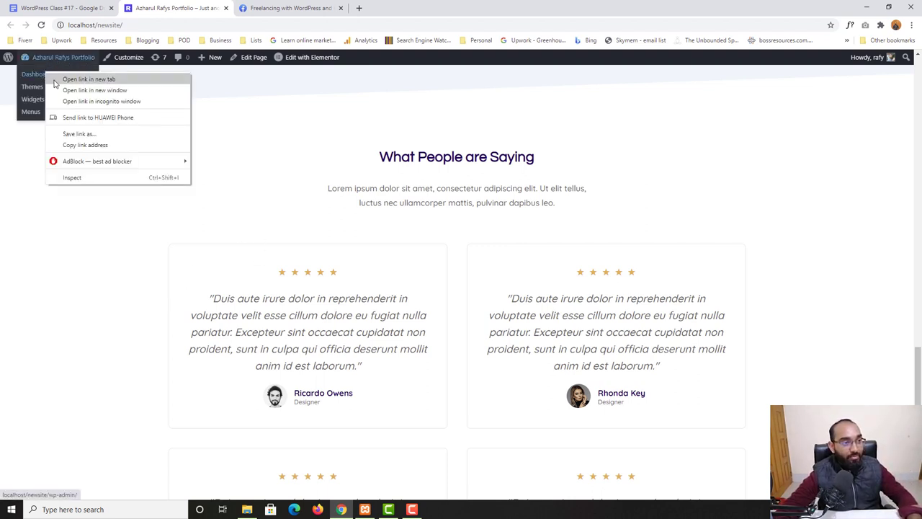
left_click(56, 82)
key("ctrl+Tab")
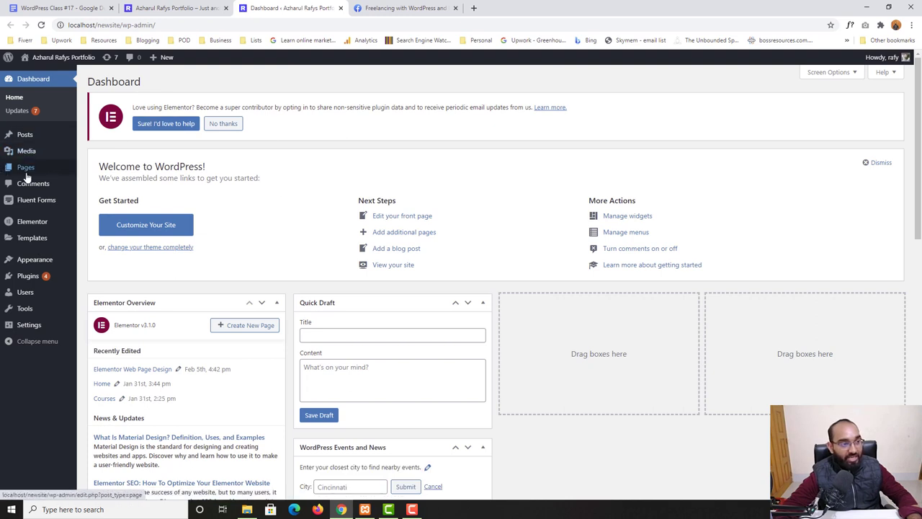
mouse_move(26, 177)
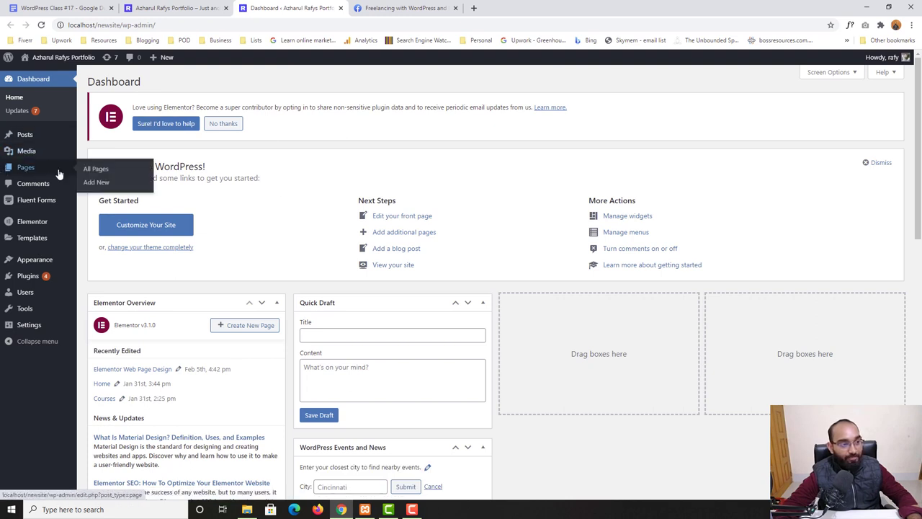
left_click(103, 173)
scroll(475, 238, "down", 2)
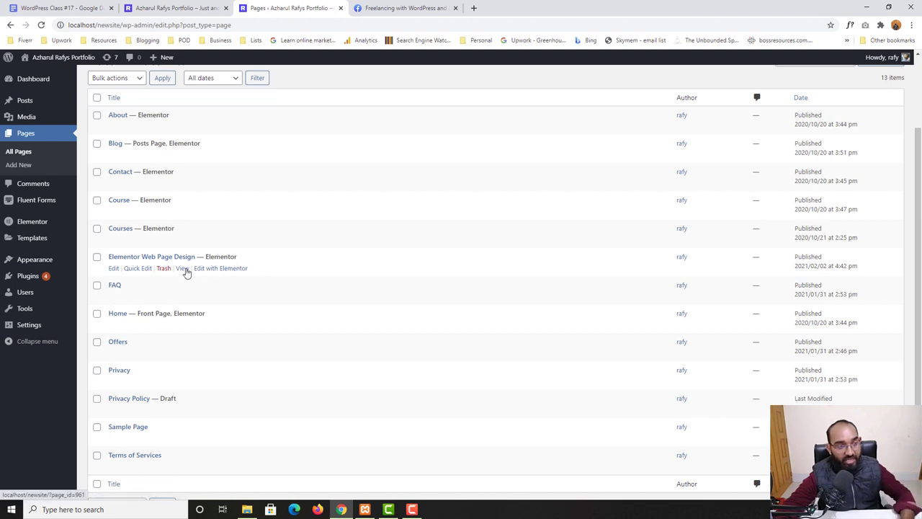
Open the Elementor Web Page Design page in a new tab and review its sections down to the footer.
right_click(185, 269)
left_click(216, 276)
left_click(404, 8)
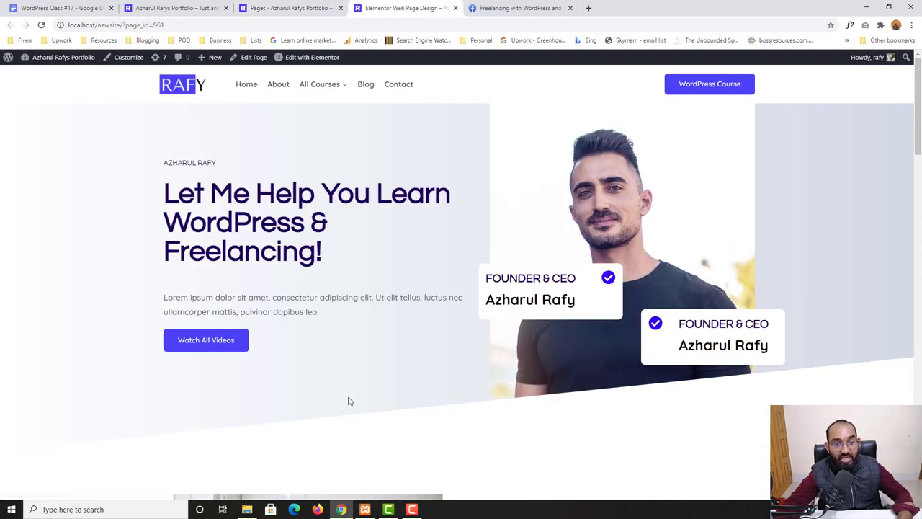
scroll(350, 401, "down", 8)
scroll(738, 242, "down", 10)
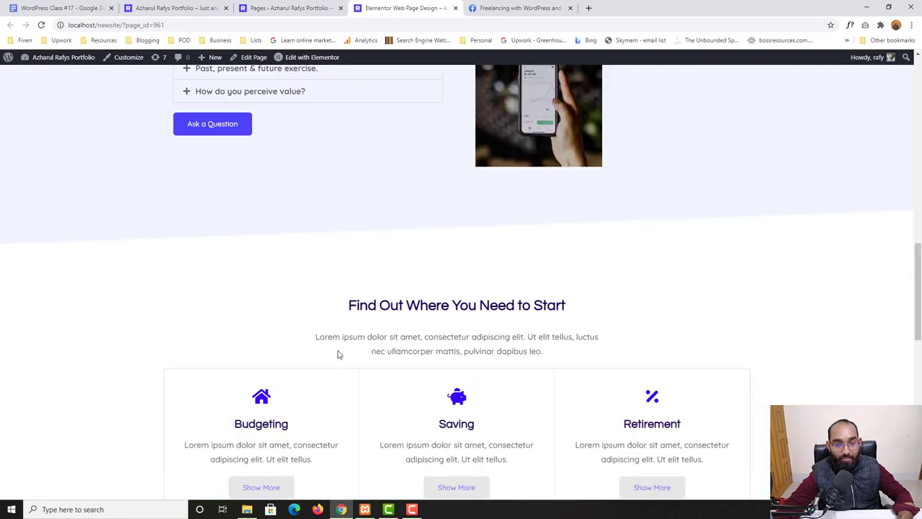
scroll(593, 312, "down", 5)
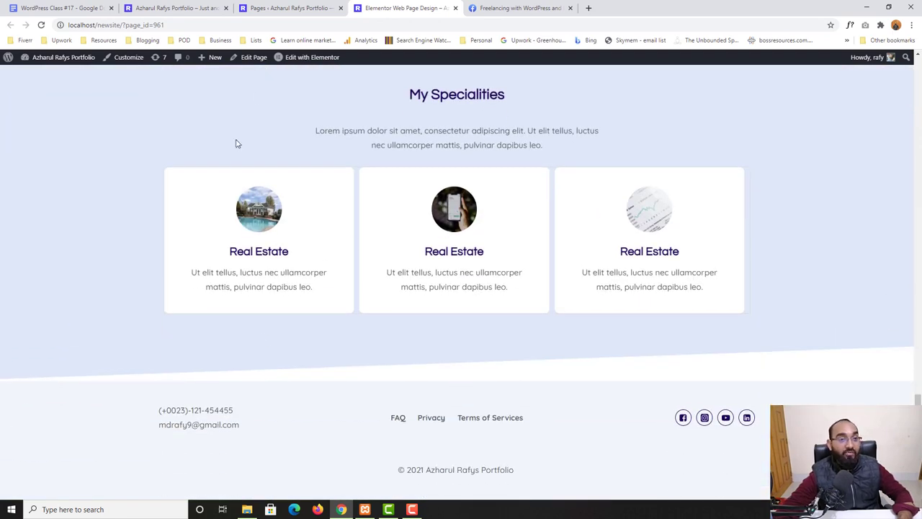
Return to the portfolio homepage and examine the remaining testimonials and the "Life Insurance You'll Love" section.
left_click(285, 8)
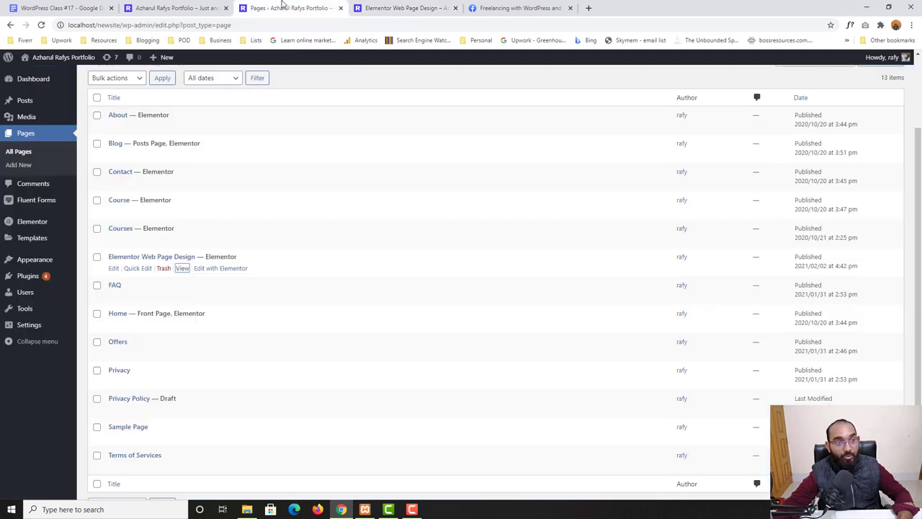
left_click(186, 8)
scroll(205, 356, "down", 3)
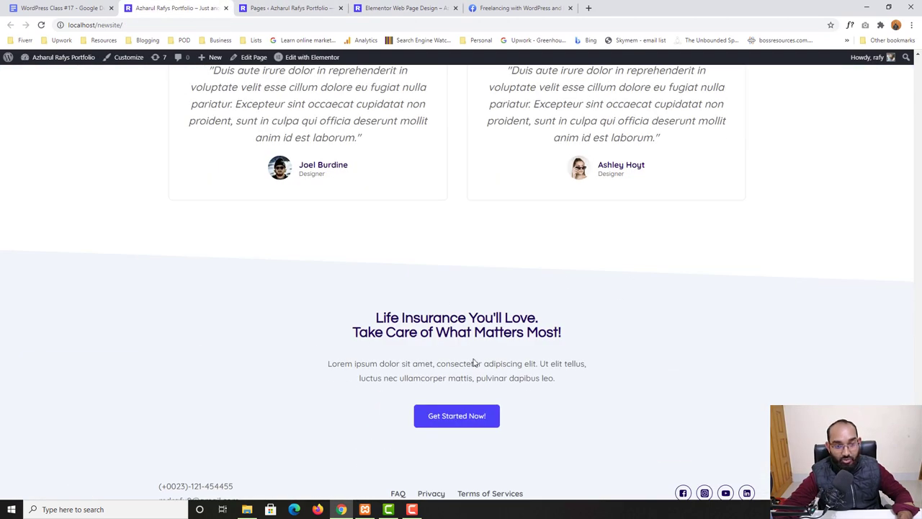
scroll(399, 387, "down", 1)
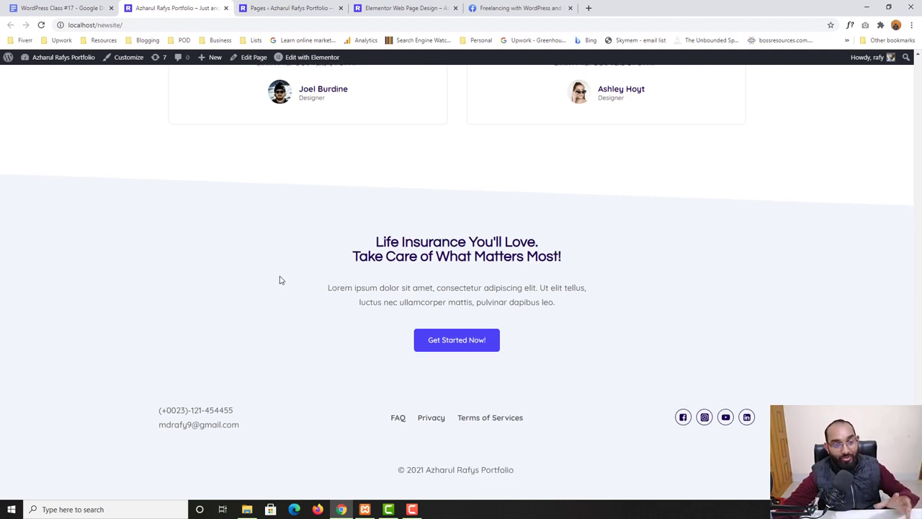
Close the Facebook group, WordPress pages list and WordPress Class #17 document, keeping only the portfolio homepage and the Elementor Web Page Design page.
scroll(245, 274, "up", 3)
scroll(261, 236, "up", 1)
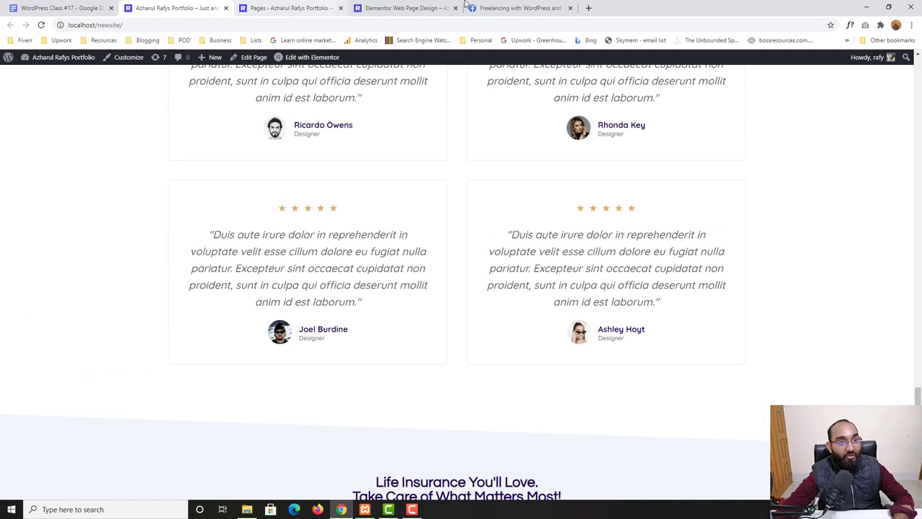
left_click(519, 8)
left_click(422, 6)
left_click(560, 8)
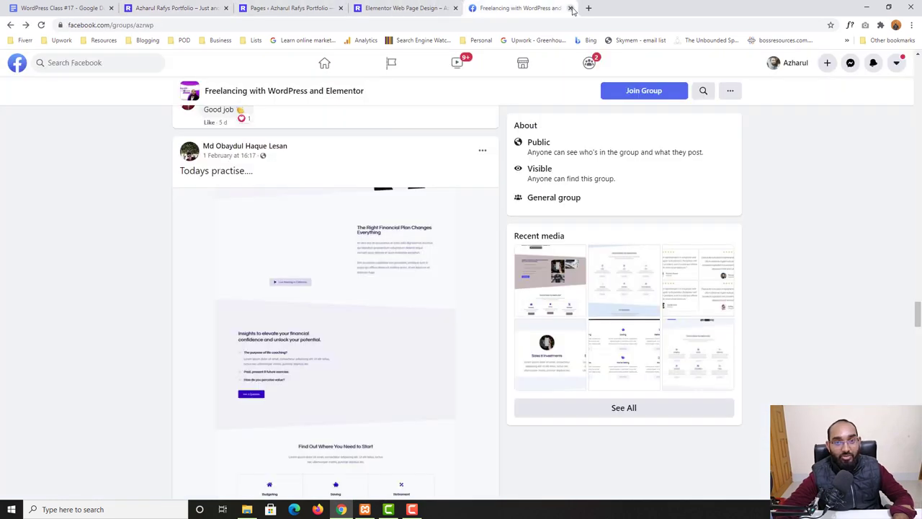
left_click(570, 8)
left_click(317, 5)
left_click(340, 8)
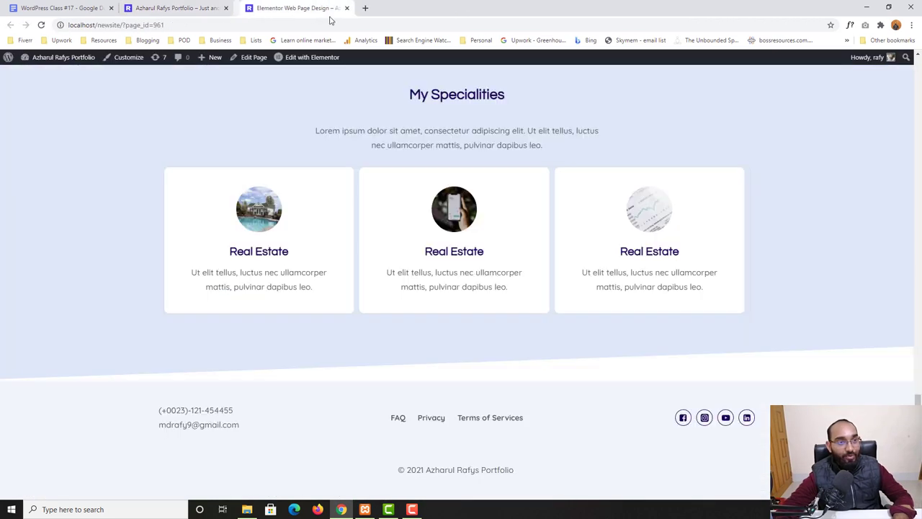
left_click(189, 8)
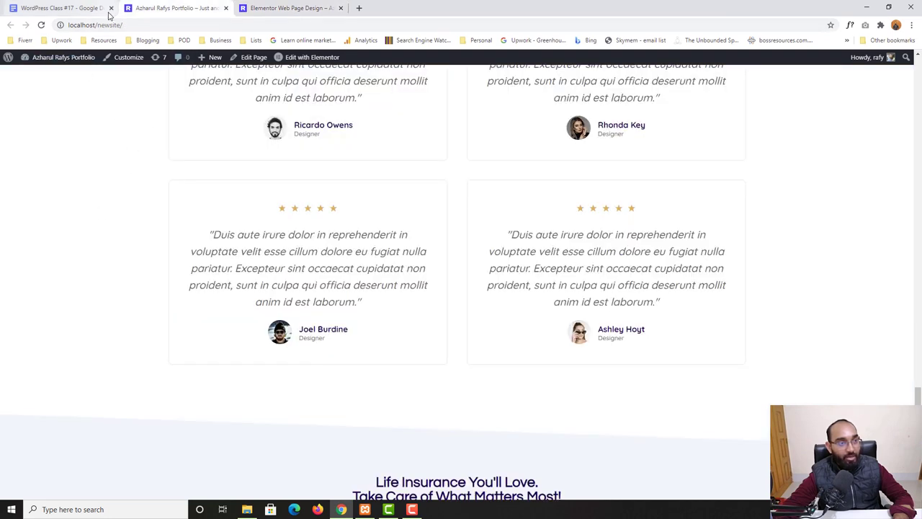
left_click(110, 8)
scroll(171, 241, "up", 5)
scroll(280, 245, "down", 1)
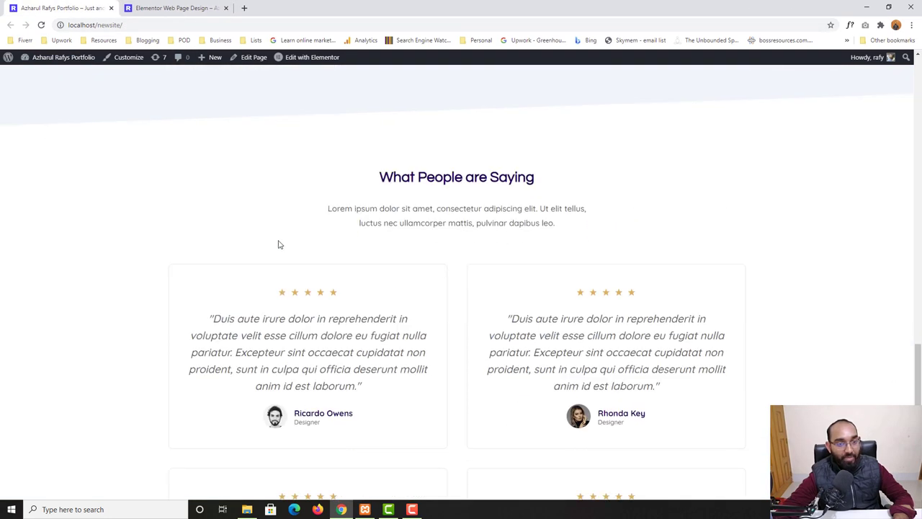
Open the Elementor Web Page Design page for editing in Elementor.
left_click(137, 6)
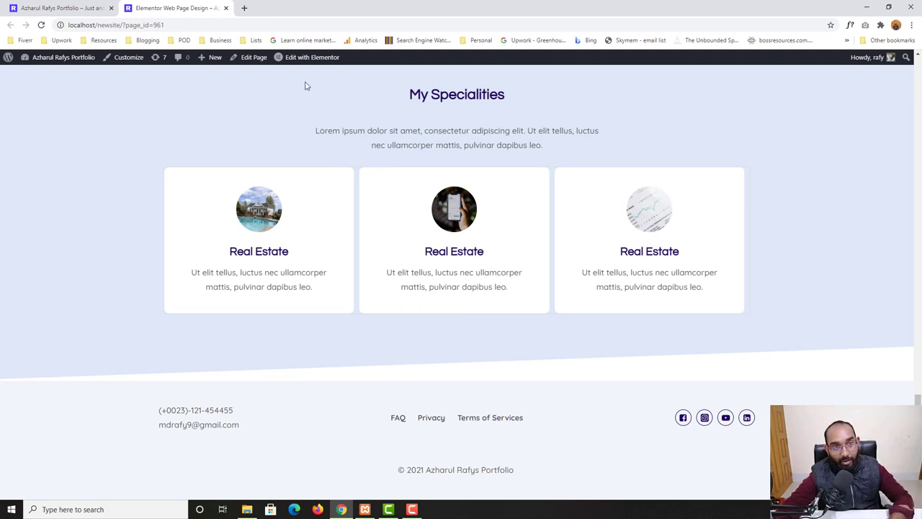
mouse_move(311, 60)
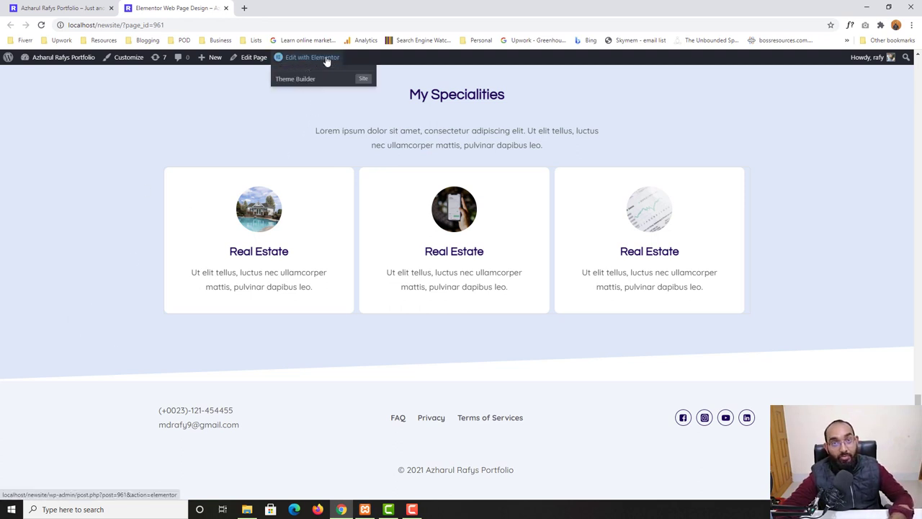
left_click(333, 60)
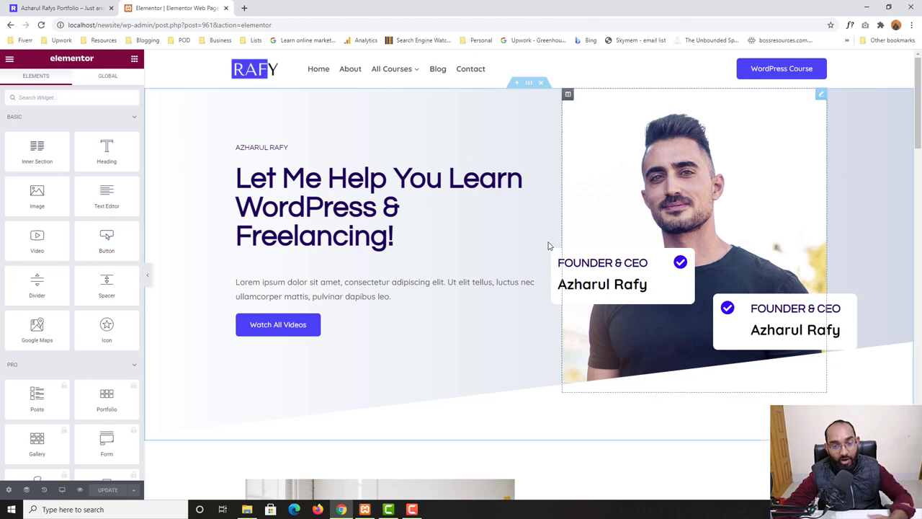
Add a new single-column section below the "My Specialities" section.
scroll(626, 327, "down", 4)
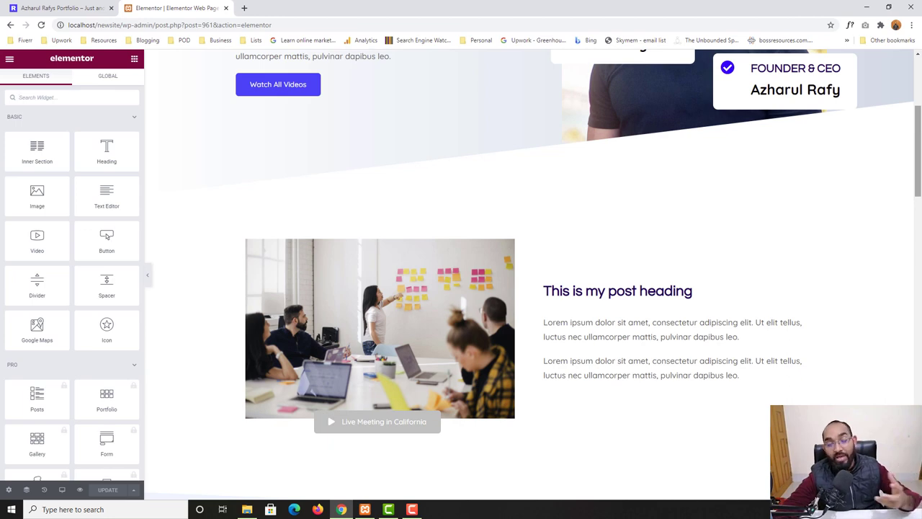
scroll(799, 334, "down", 2)
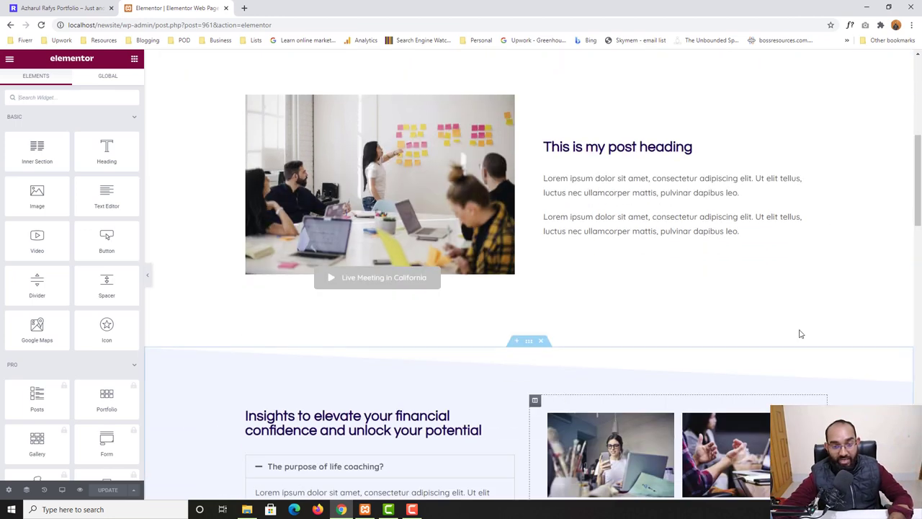
left_click_drag(916, 238, 917, 348)
scroll(461, 410, "down", 5)
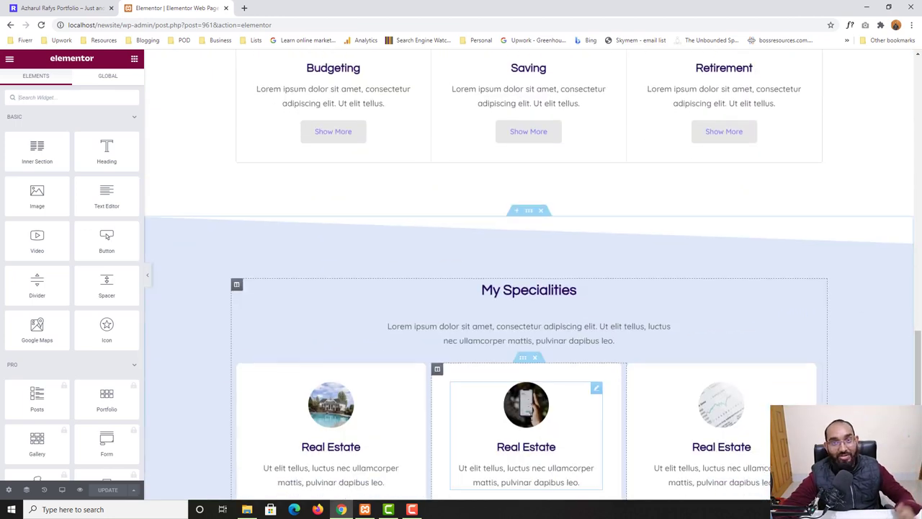
scroll(605, 339, "down", 1)
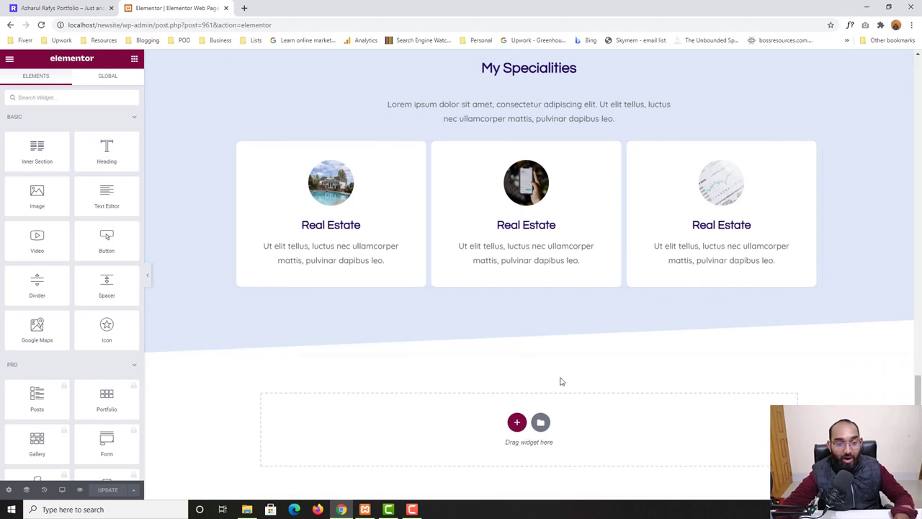
scroll(537, 321, "down", 1)
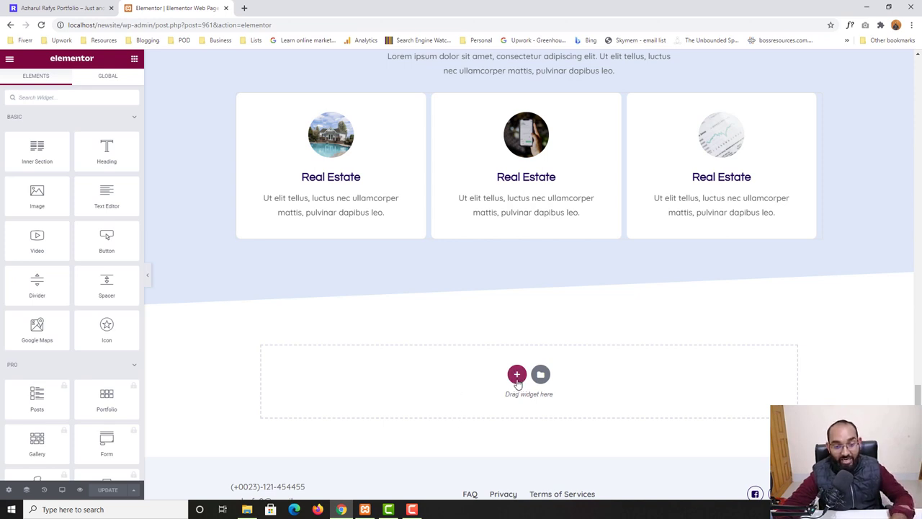
left_click(517, 374)
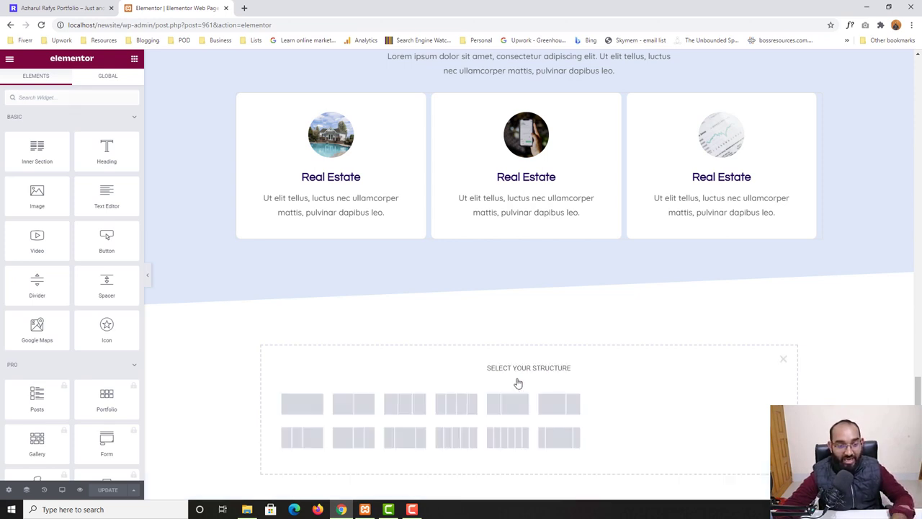
left_click(300, 407)
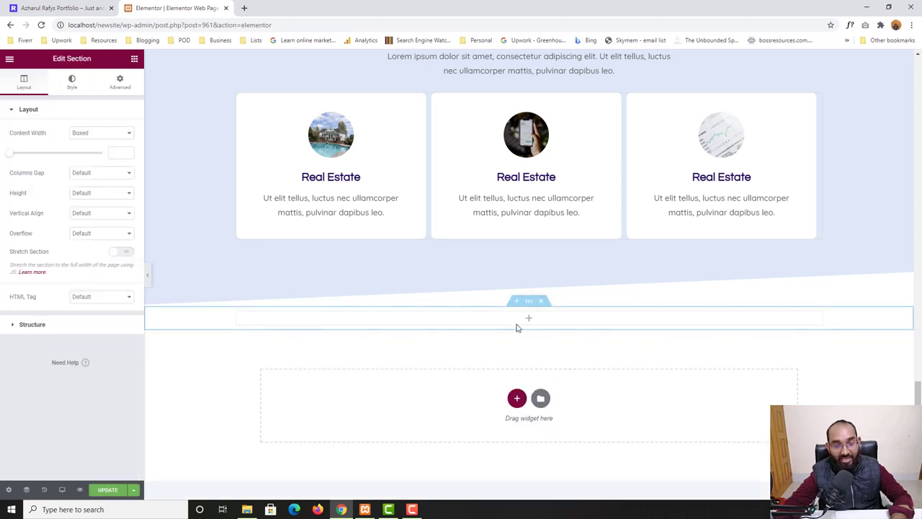
Following the homepage's testimonial layout, add a Heading widget to the new section and a Text Editor widget beneath it.
left_click(60, 6)
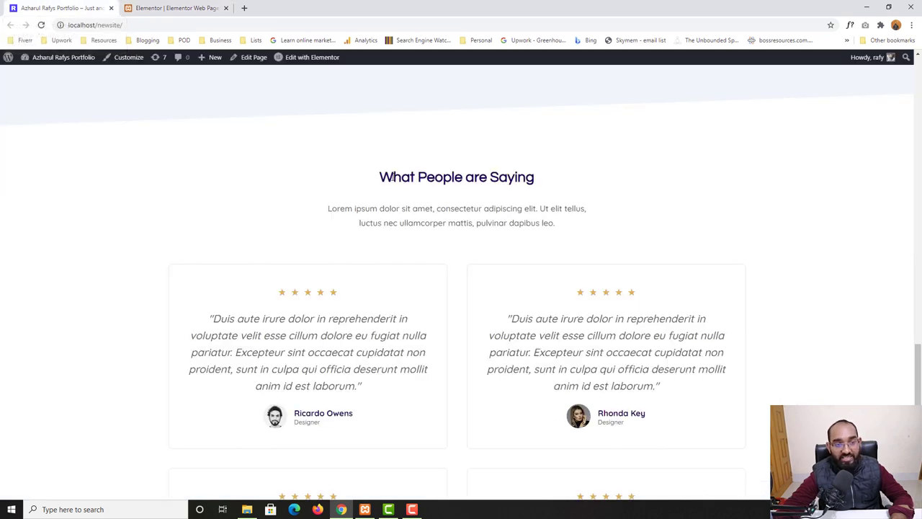
left_click_drag(374, 177, 601, 180)
left_click_drag(353, 208, 508, 223)
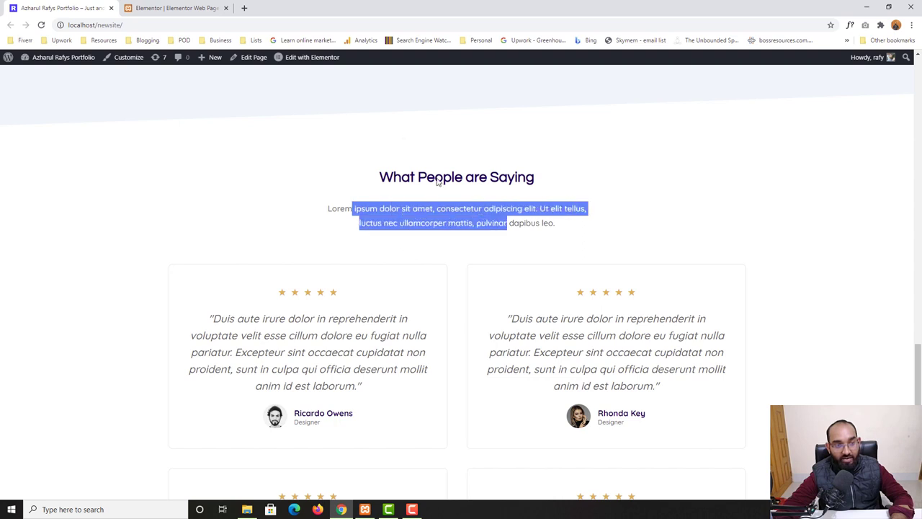
left_click(193, 6)
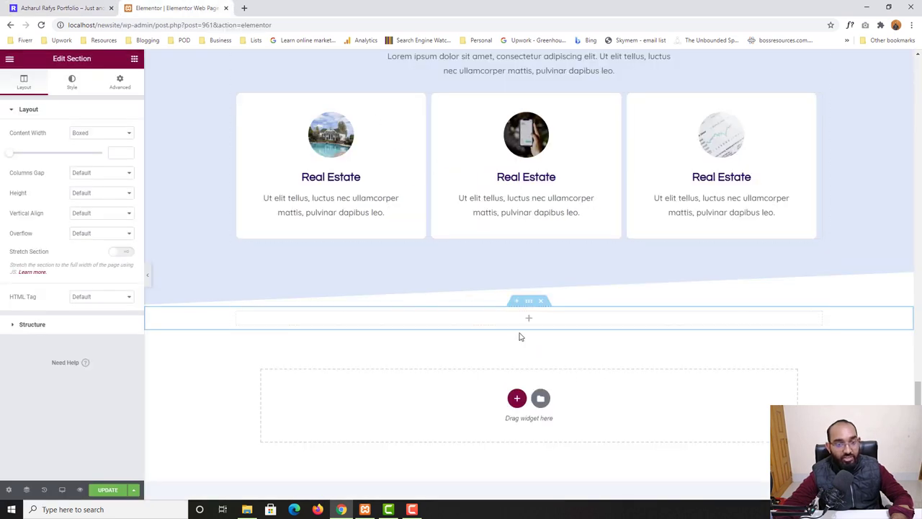
left_click(135, 63)
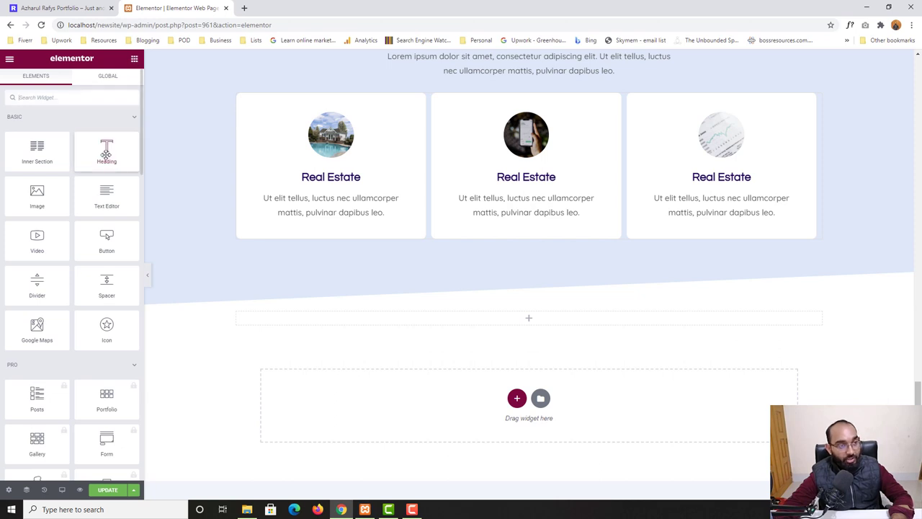
left_click_drag(108, 153, 479, 309)
left_click_drag(509, 326, 502, 324)
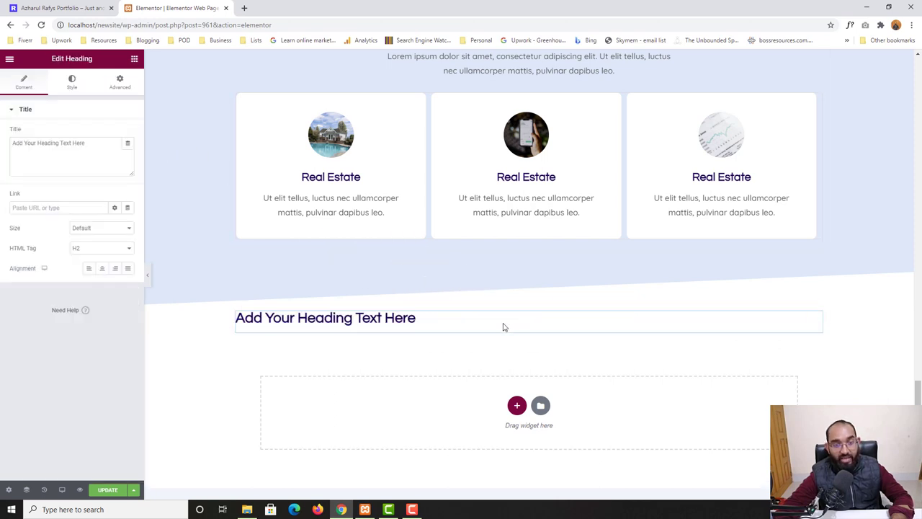
left_click(134, 60)
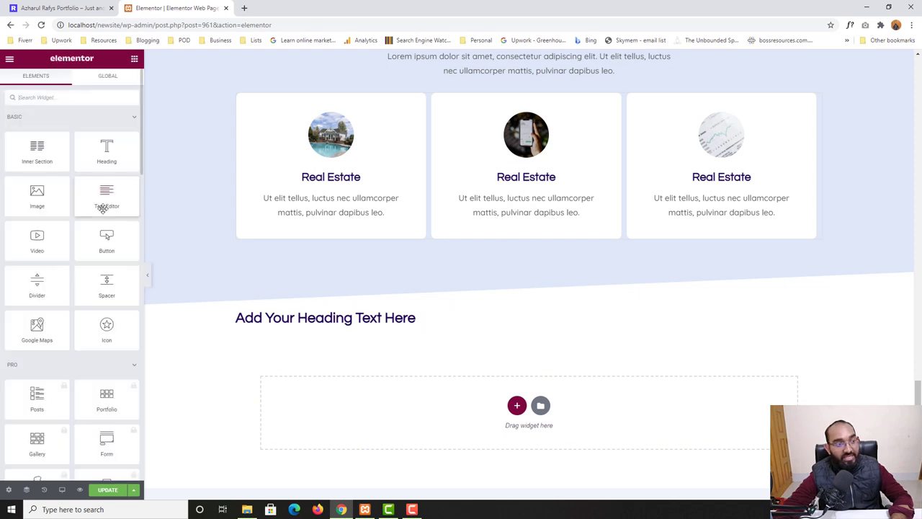
left_click_drag(102, 198, 431, 333)
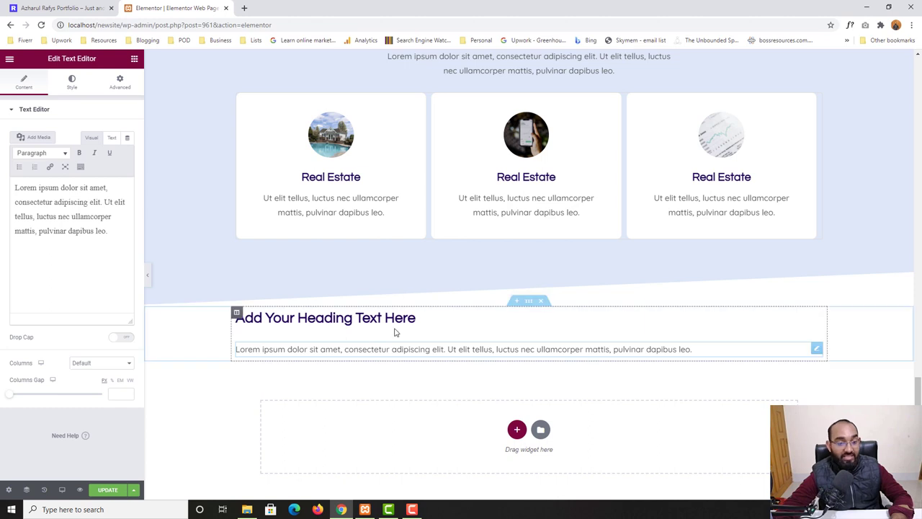
Copy the "What People are Saying" heading text from the portfolio homepage's testimonial section.
left_click(61, 7)
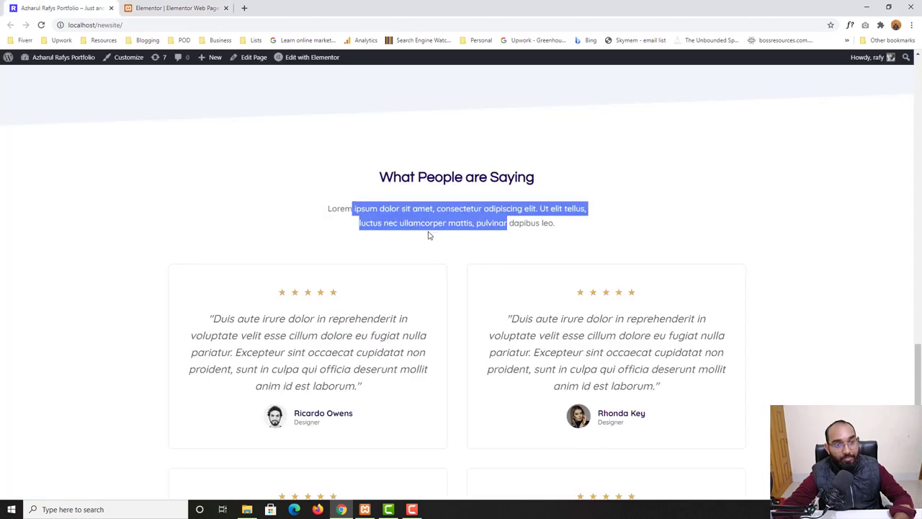
left_click_drag(416, 178, 535, 178)
double_click(398, 173)
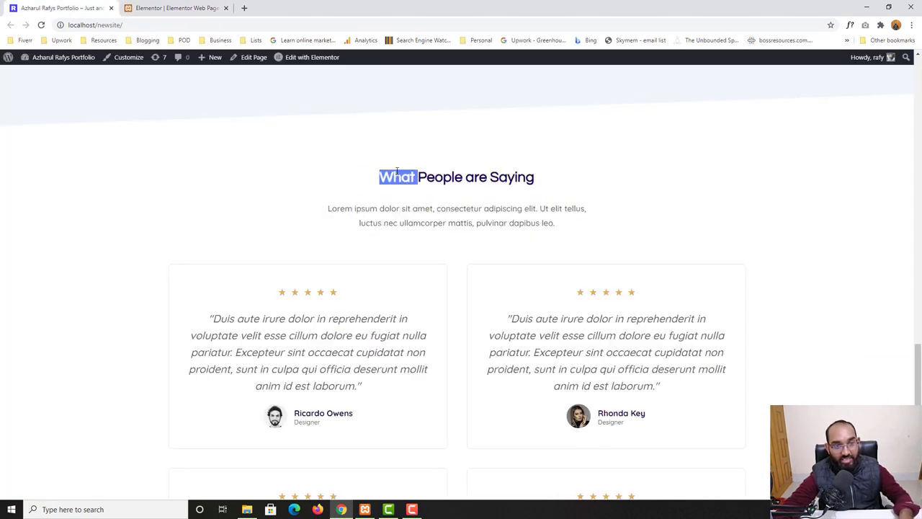
scroll(465, 364, "down", 2)
scroll(468, 335, "up", 1)
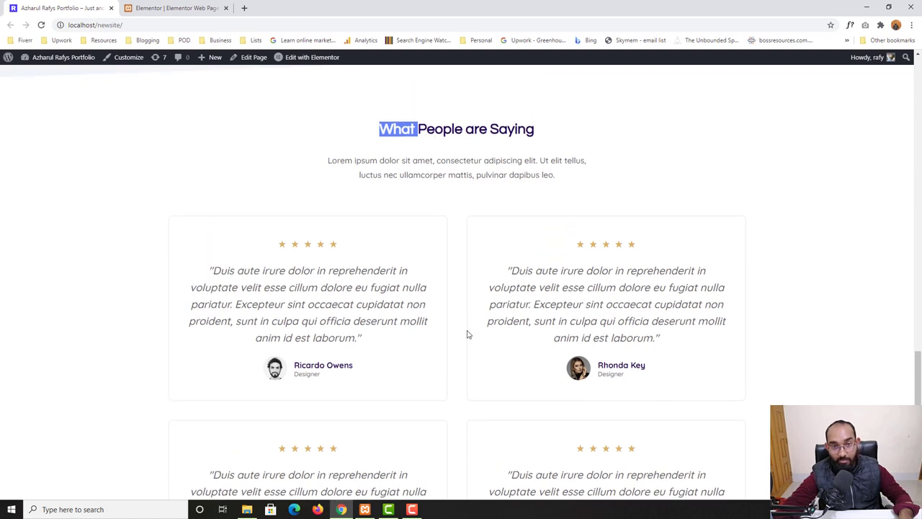
left_click_drag(394, 128, 535, 131)
key("ctrl+c")
right_click(541, 135)
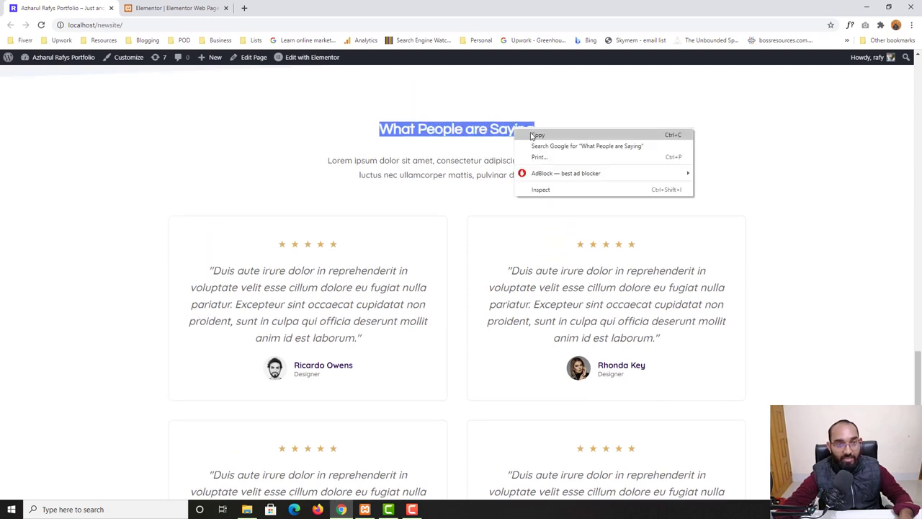
key("Escape")
Replace the new heading's title with "What People are Saying" and center-align it.
left_click(175, 8)
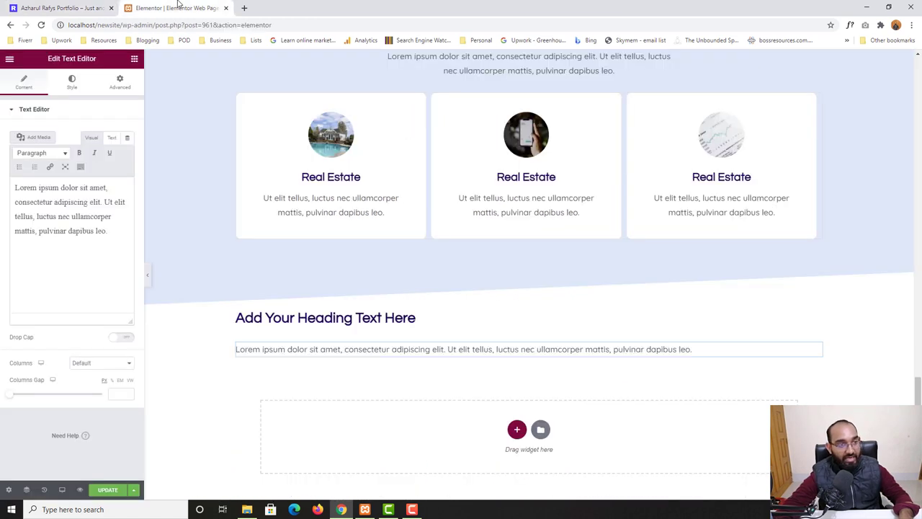
left_click(351, 317)
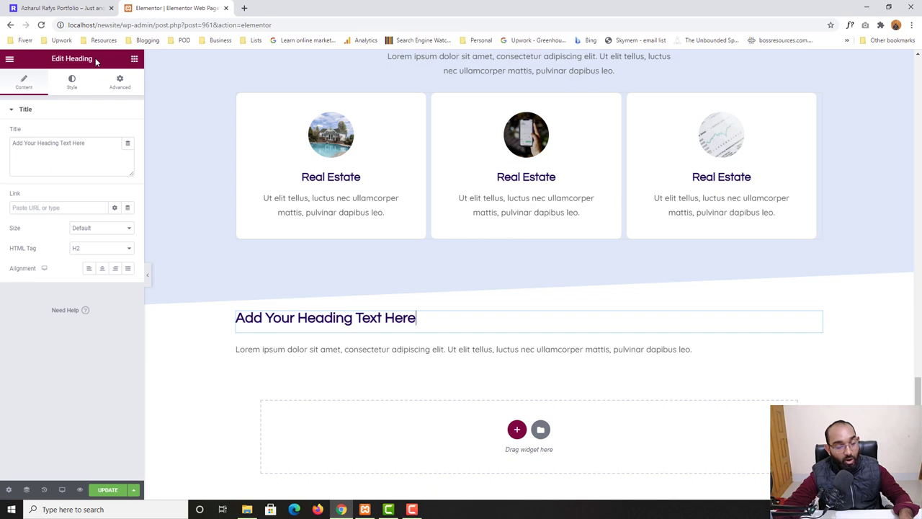
left_click(64, 151)
key("ctrl+a")
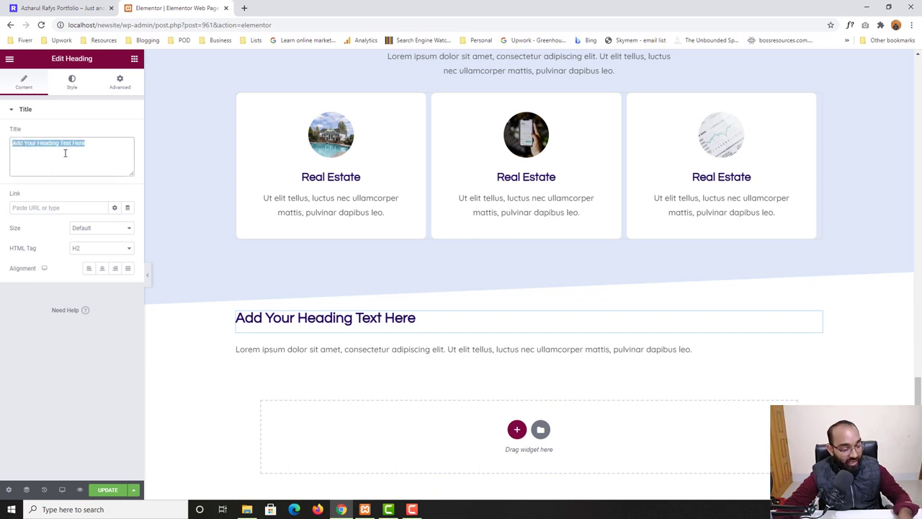
key("ctrl+v")
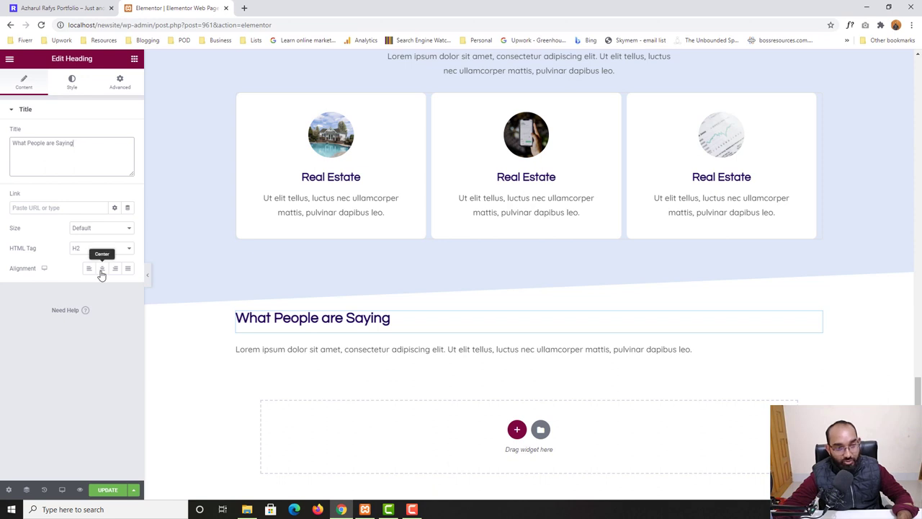
left_click(102, 268)
Copy the "Lorem ipsum" paragraph below the "What People are Saying" heading on the portfolio homepage and return to the Elementor editor.
left_click(101, 8)
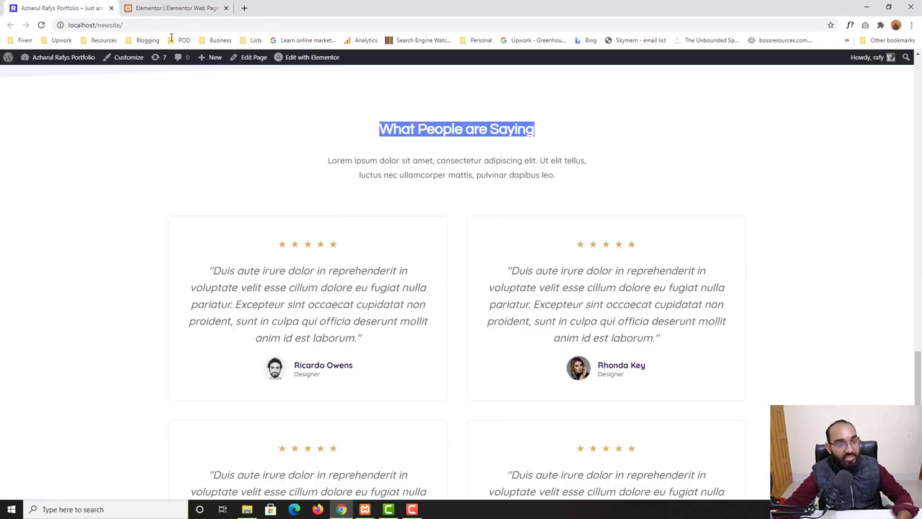
double_click(398, 129)
left_click_drag(398, 130, 512, 132)
double_click(339, 161)
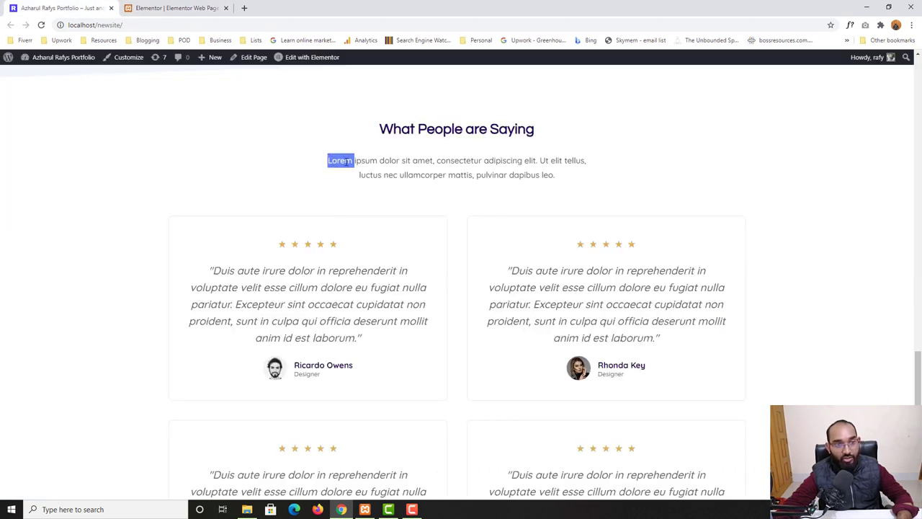
left_click_drag(339, 161, 556, 176)
right_click(519, 173)
left_click(526, 181)
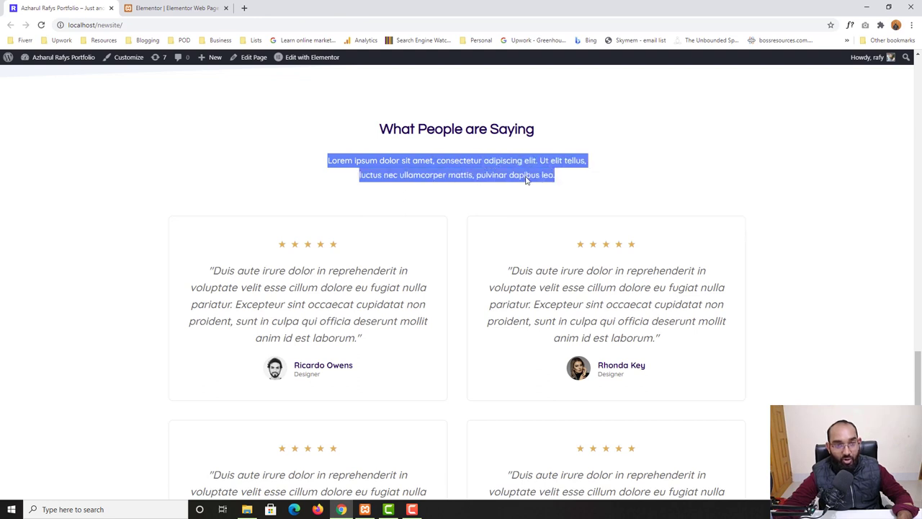
left_click(202, 7)
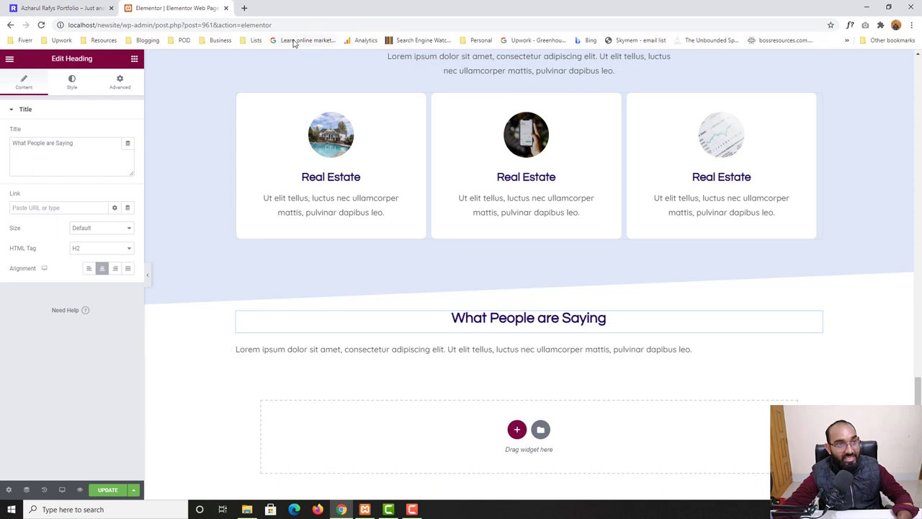
Replace the text under the "What People are Saying" heading with the copied paragraph and center-align it.
left_click(488, 352)
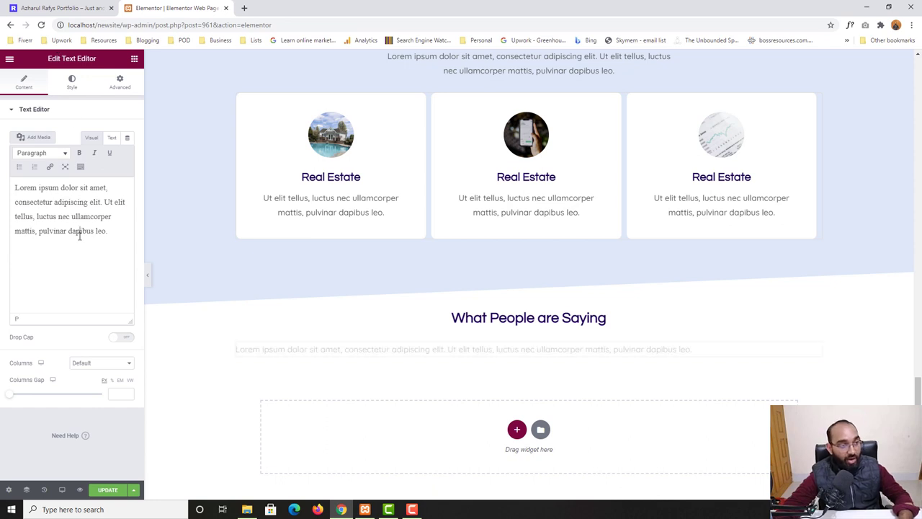
triple_click(80, 232)
key("ctrl+v")
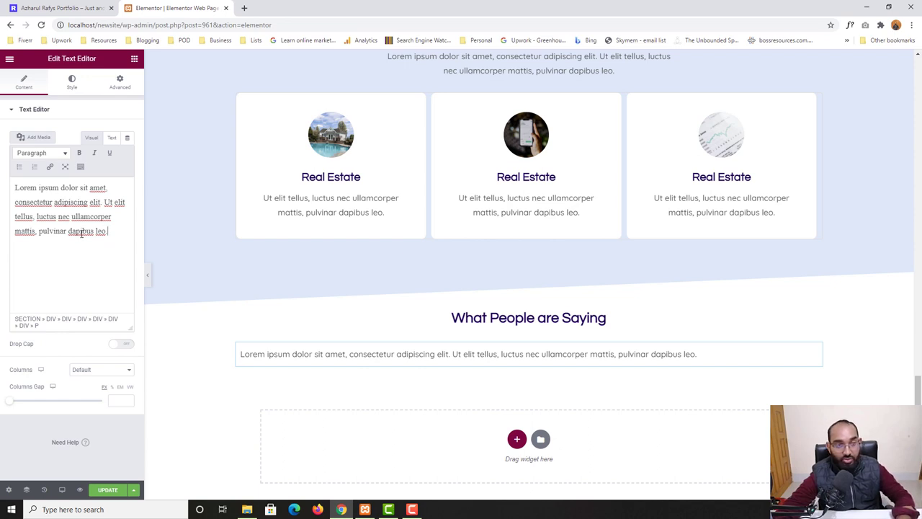
left_click(75, 89)
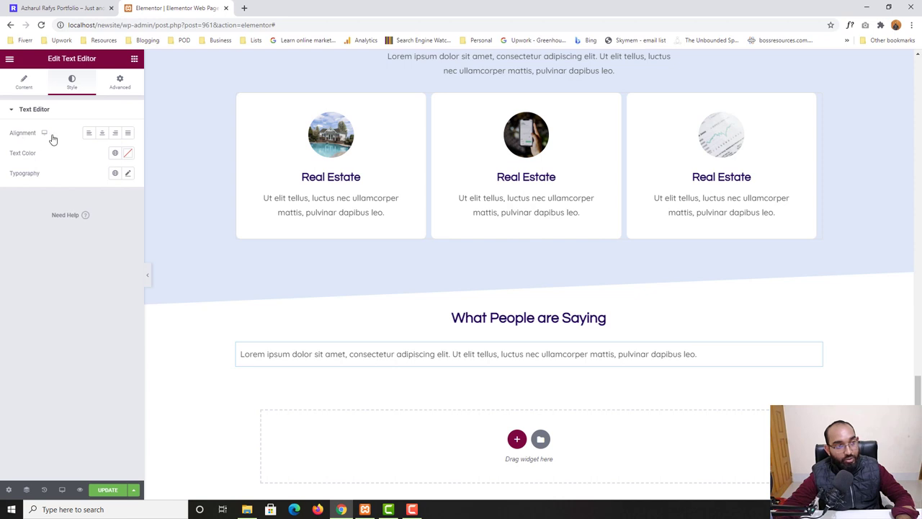
left_click(102, 134)
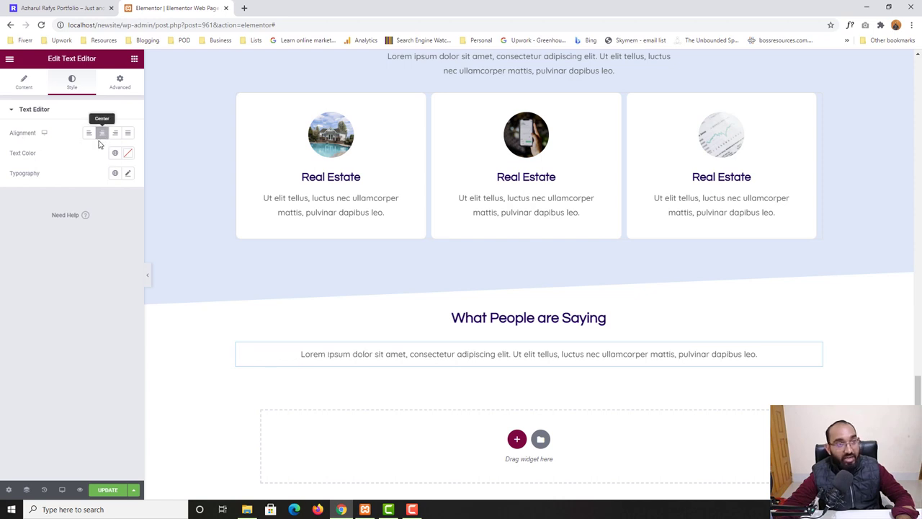
Following the homepage's narrower paragraph, unlink the text widget's padding and set it to 0 top, 300 right, 0 bottom and 300 left.
key("ctrl+Tab")
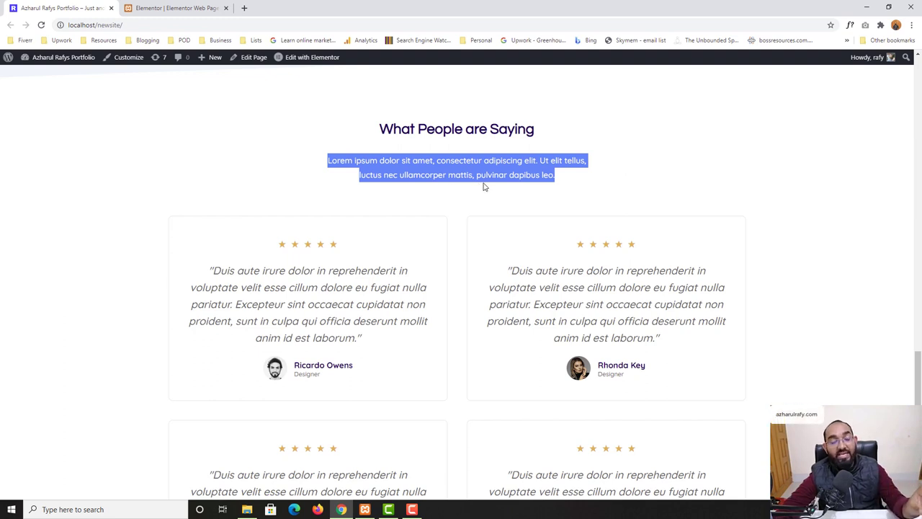
left_click(210, 7)
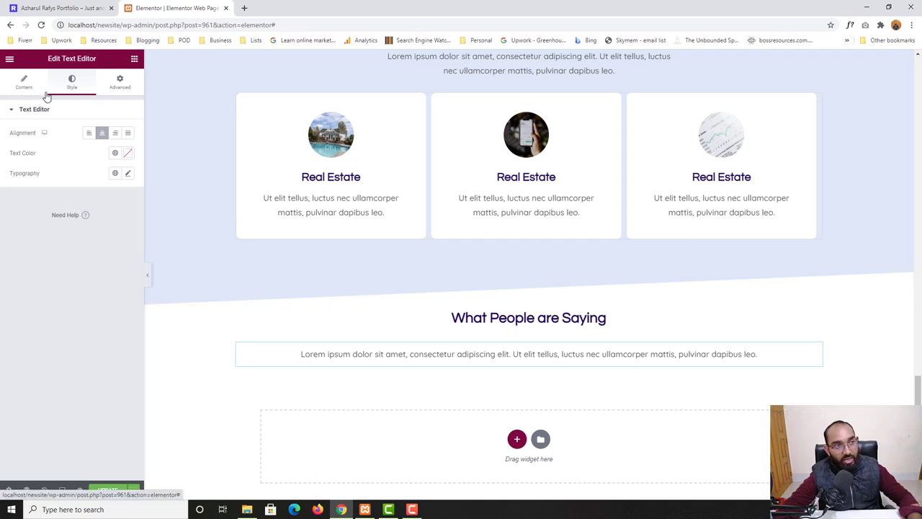
left_click(119, 92)
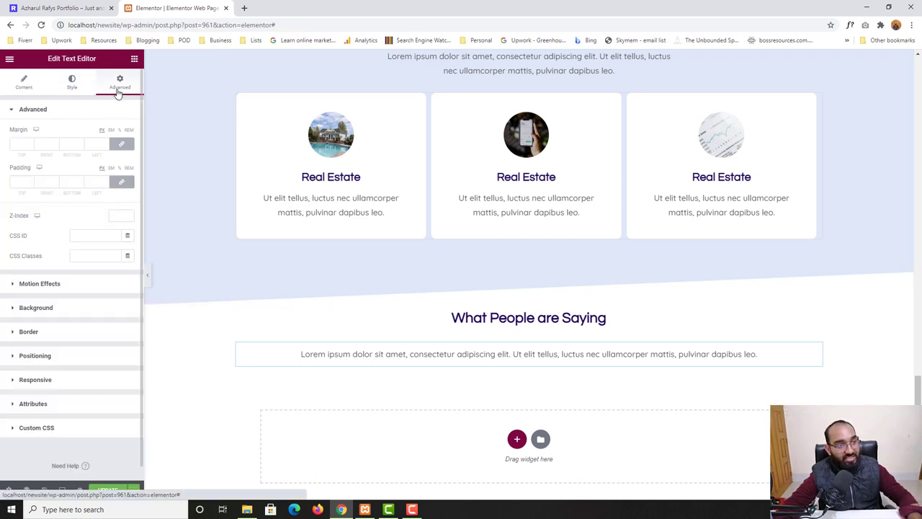
left_click(515, 355)
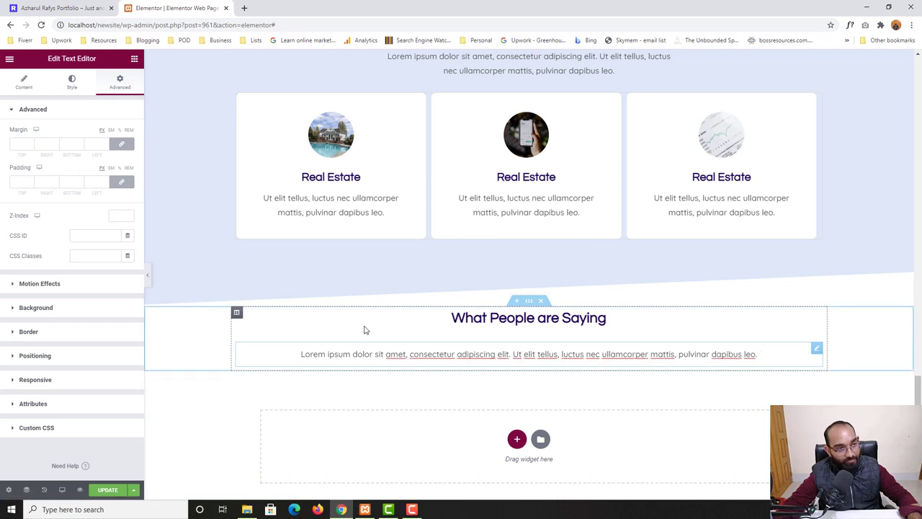
left_click(44, 181)
type("300")
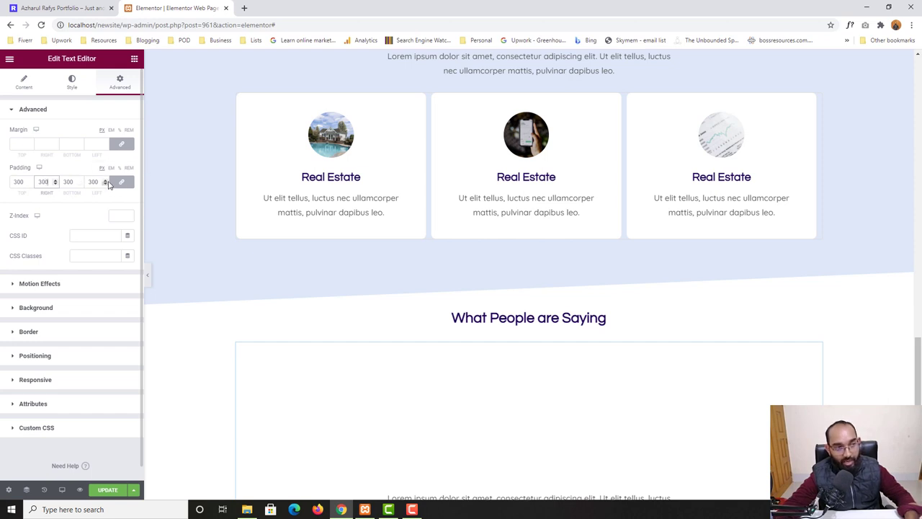
double_click(44, 182)
type("0")
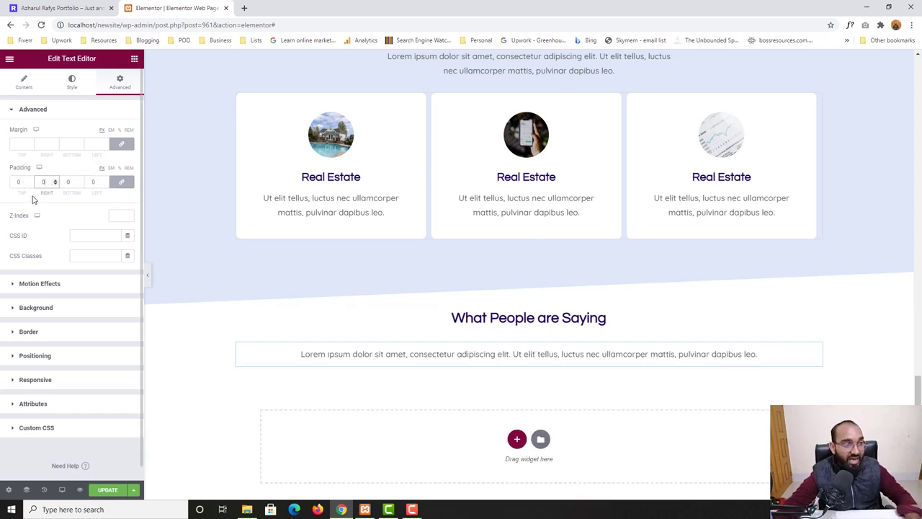
left_click(122, 185)
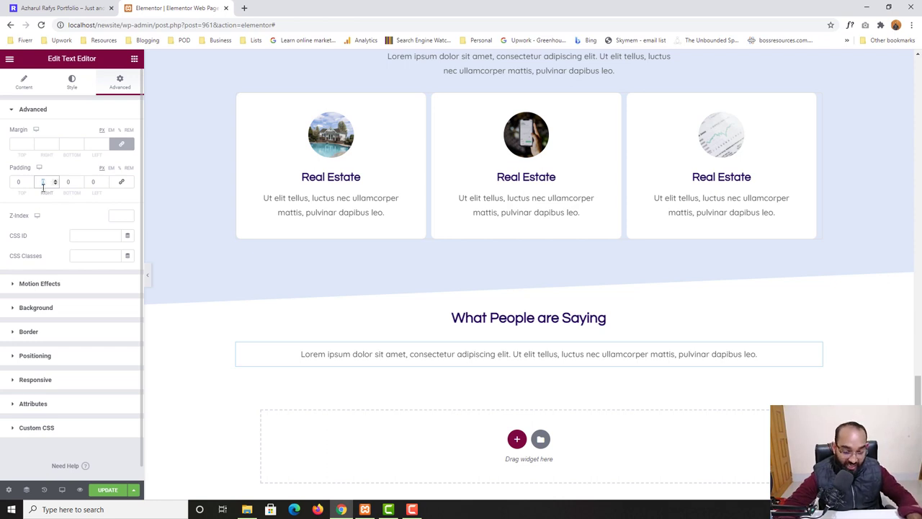
type("300")
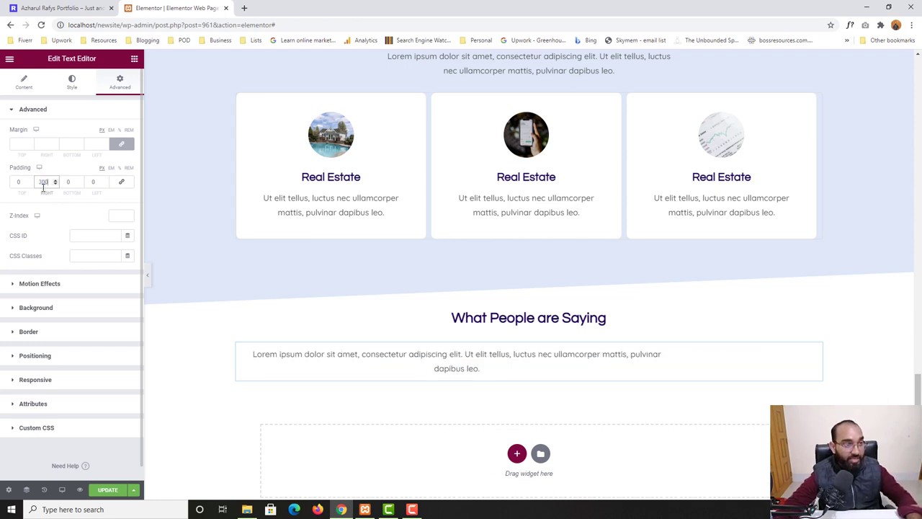
left_click(98, 184)
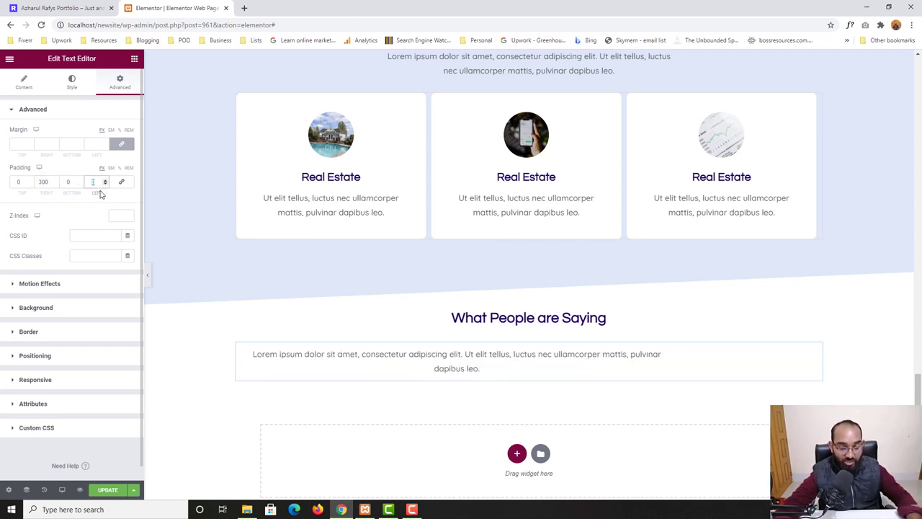
type("300")
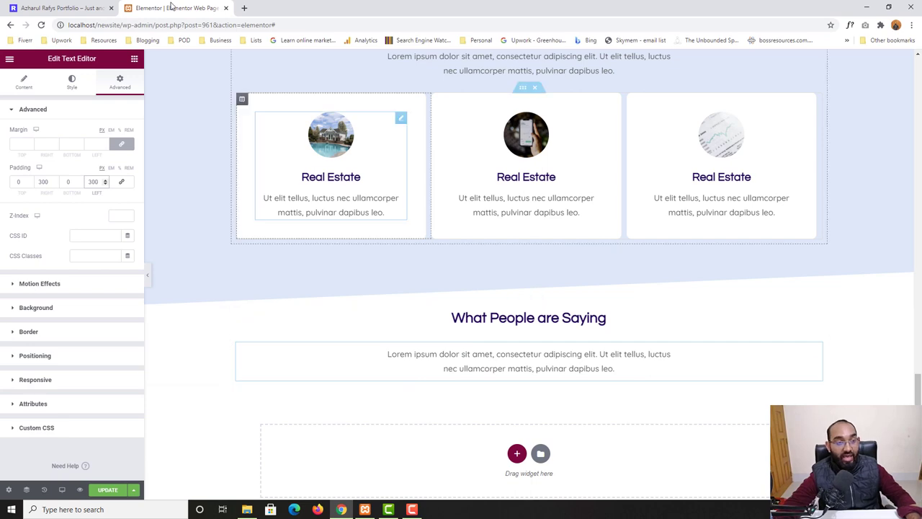
Following the homepage's two-column testimonial layout, add an Inner Section beneath the paragraph under "What People are Saying".
left_click(78, 6)
left_click(426, 160)
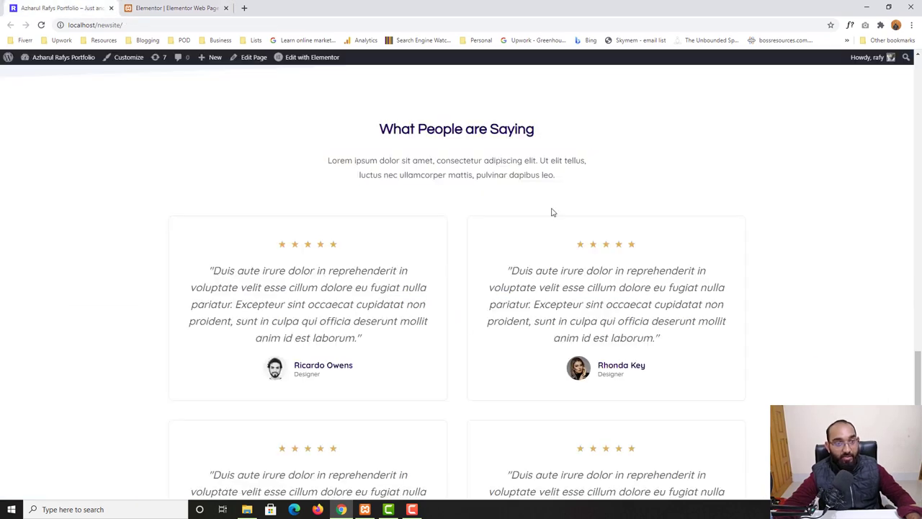
left_click(181, 8)
scroll(580, 379, "down", 1)
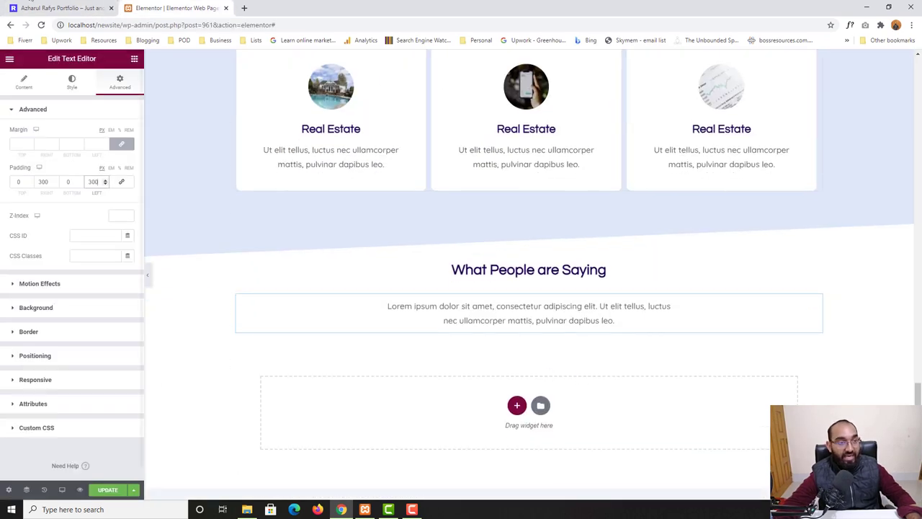
left_click(79, 8)
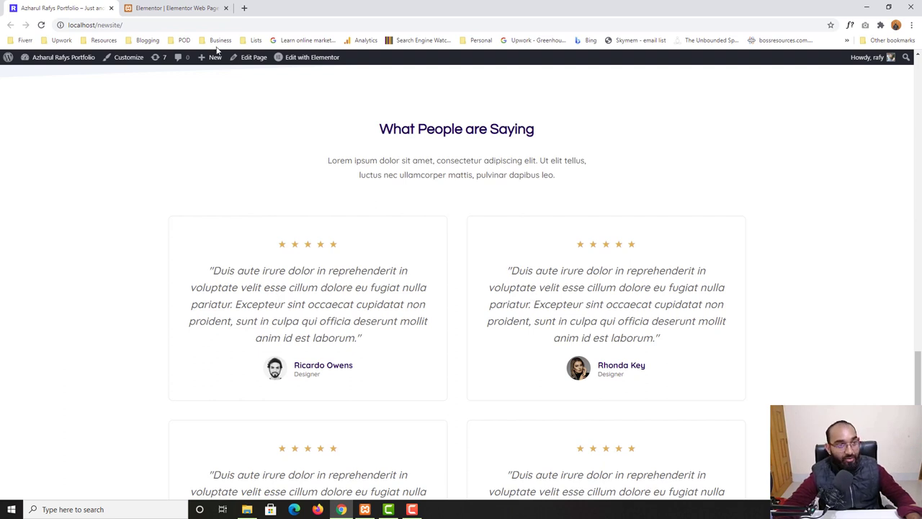
left_click(169, 7)
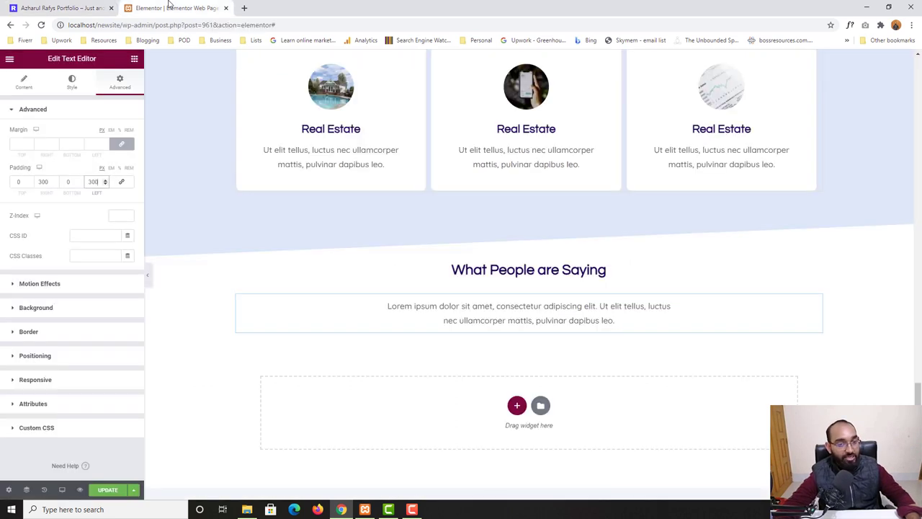
left_click(134, 58)
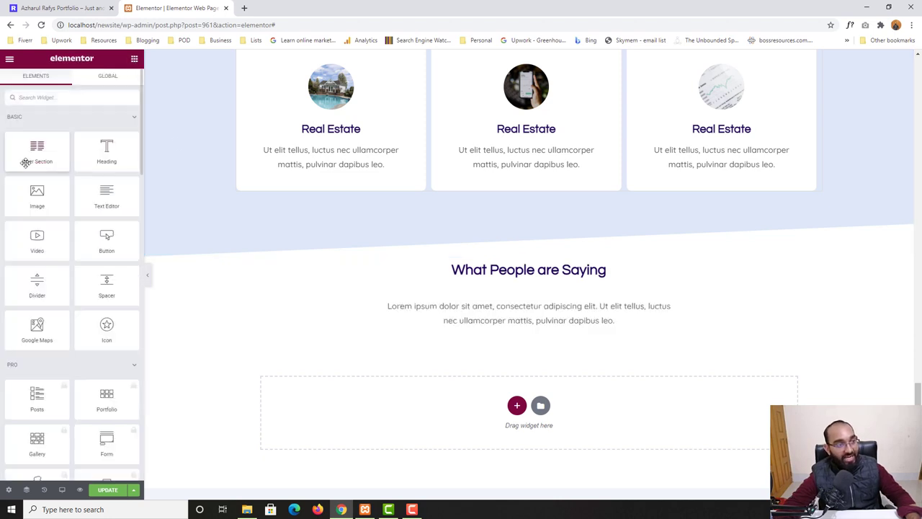
left_click_drag(30, 150, 557, 368)
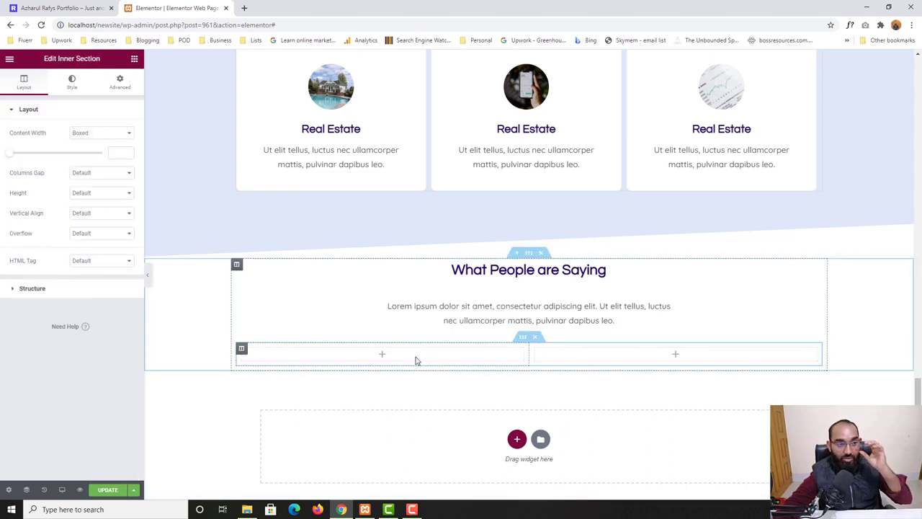
After reviewing the homepage's testimonial cards, search the widgets for "test" and add a Testimonial widget to the inner section's first column.
left_click(61, 7)
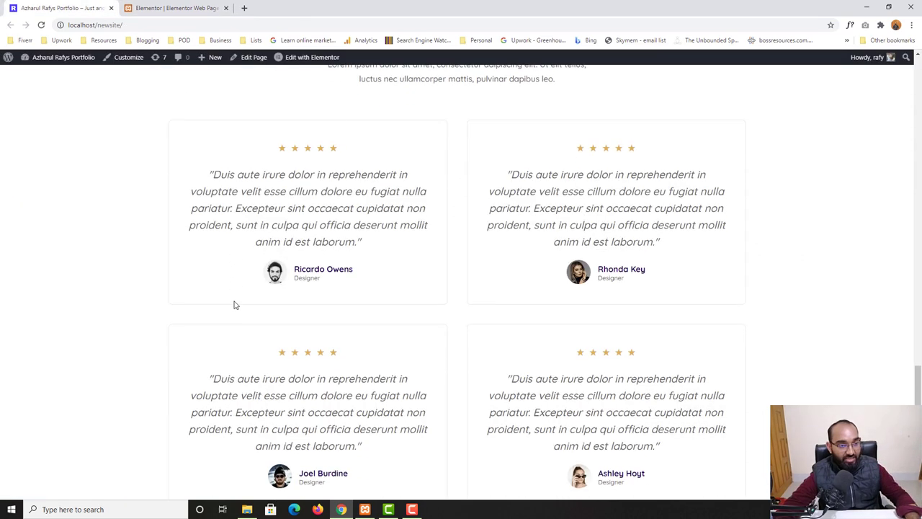
left_click_drag(281, 148, 349, 155)
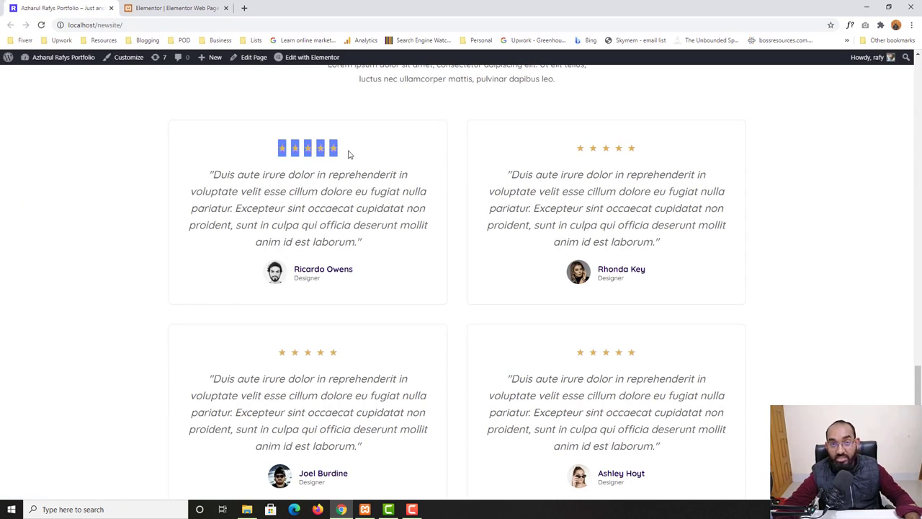
left_click_drag(214, 174, 373, 250)
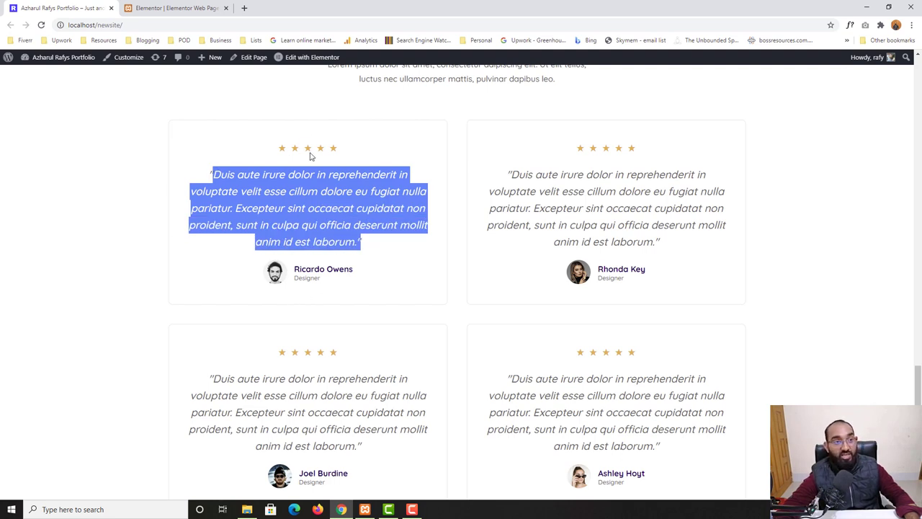
left_click(175, 7)
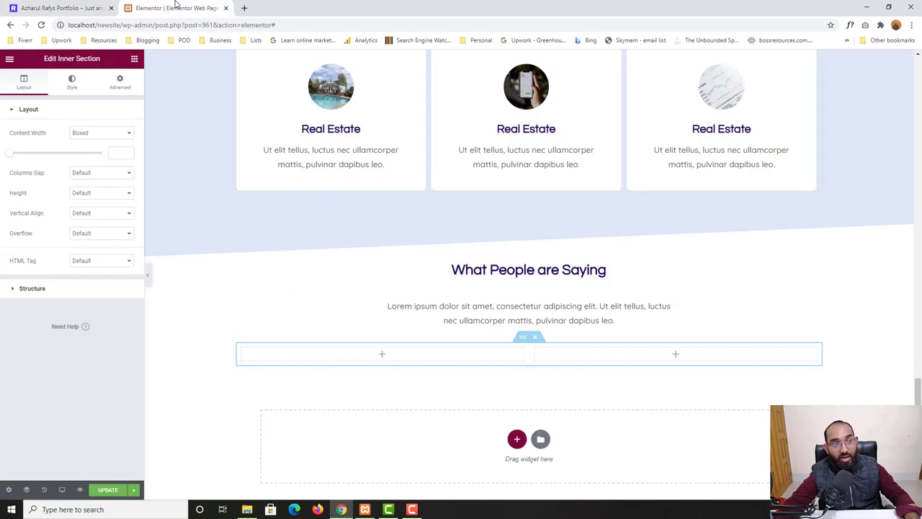
left_click(382, 356)
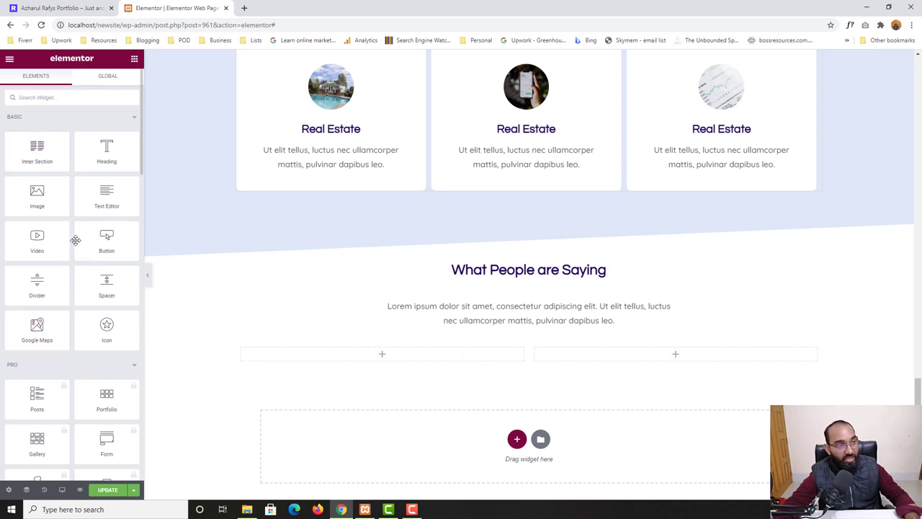
left_click(54, 98)
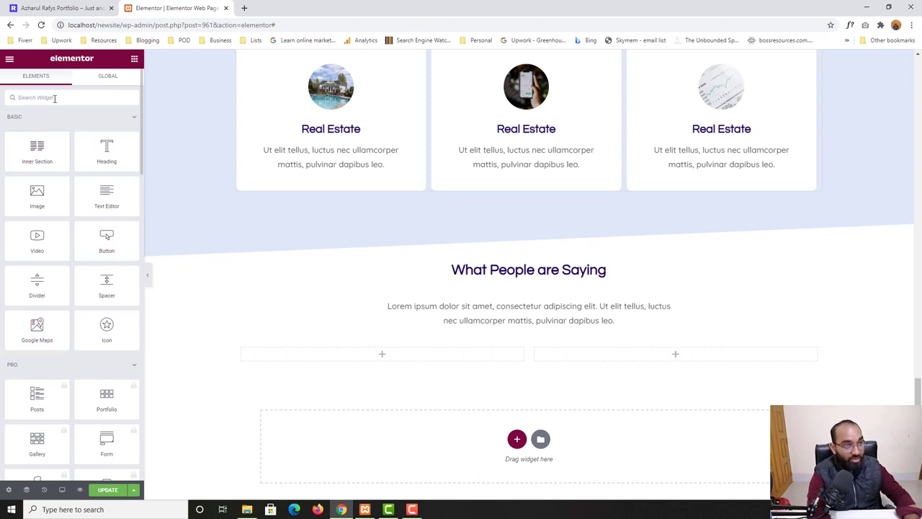
type("test")
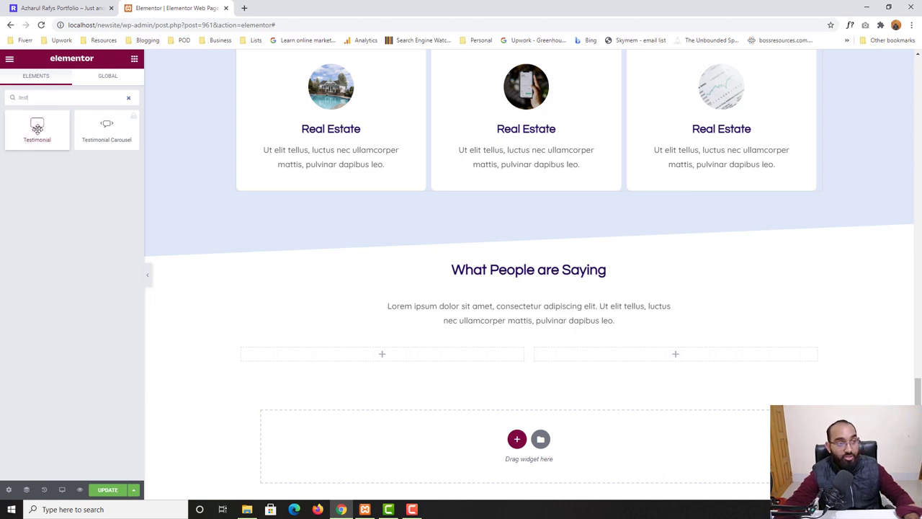
left_click_drag(36, 128, 407, 352)
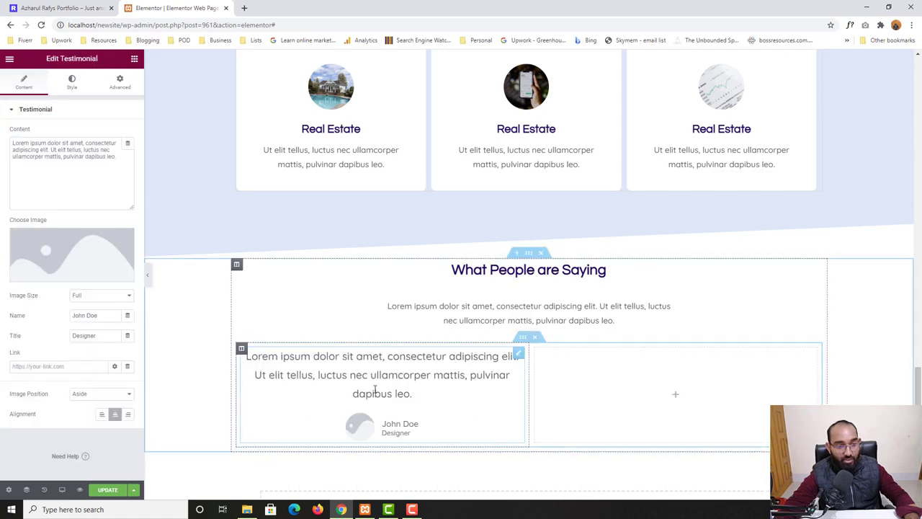
Copy the full "Duis aute irure dolor" quote from the homepage's first testimonial card and return to the Testimonial widget's settings.
left_click(44, 7)
left_click(213, 174)
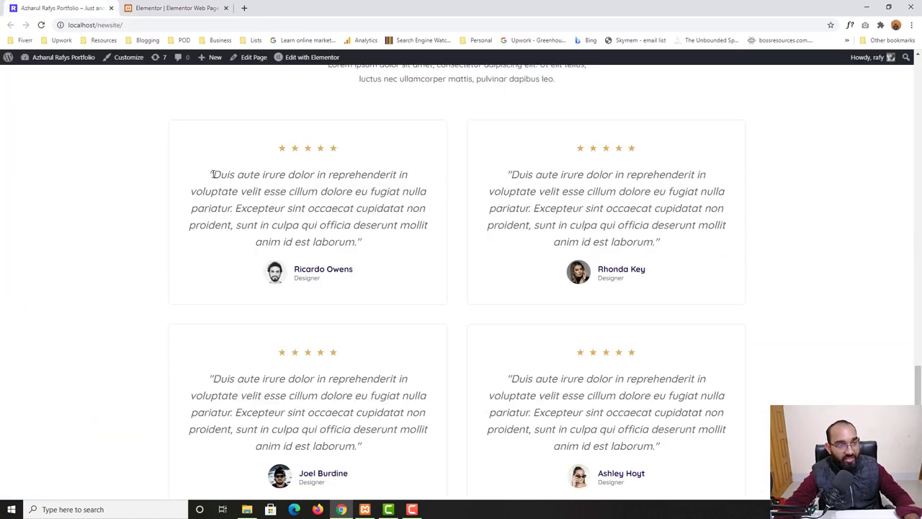
left_click_drag(213, 174, 371, 243)
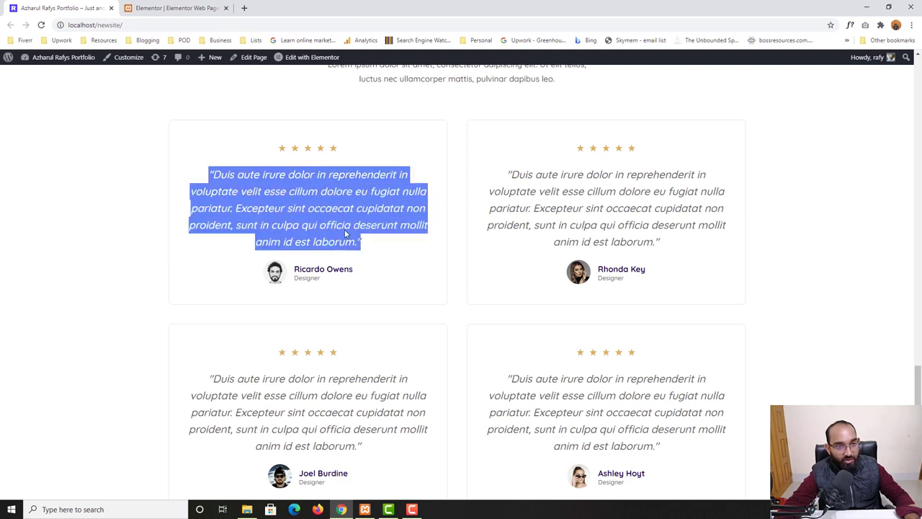
right_click(336, 218)
left_click(357, 226)
left_click(171, 7)
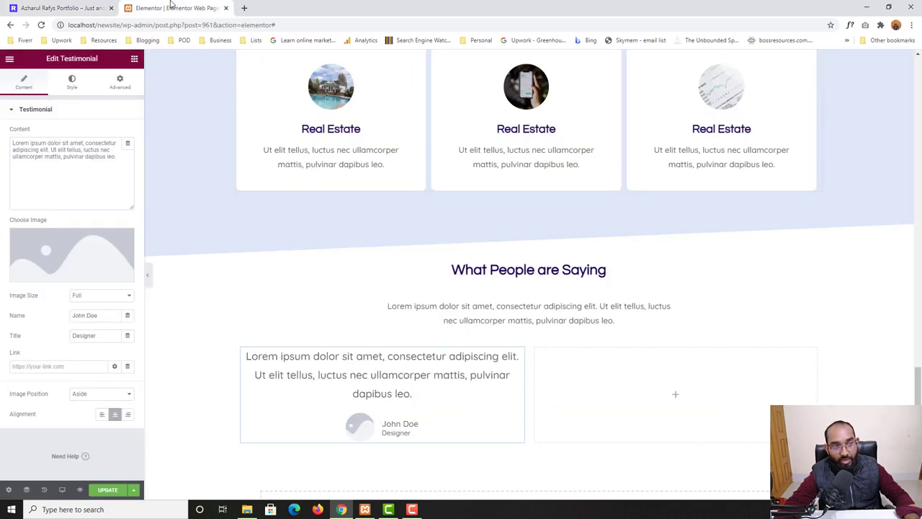
Replace the testimonial's placeholder content with the copied "Duis aute irure dolor" quote.
left_click_drag(13, 142, 40, 165)
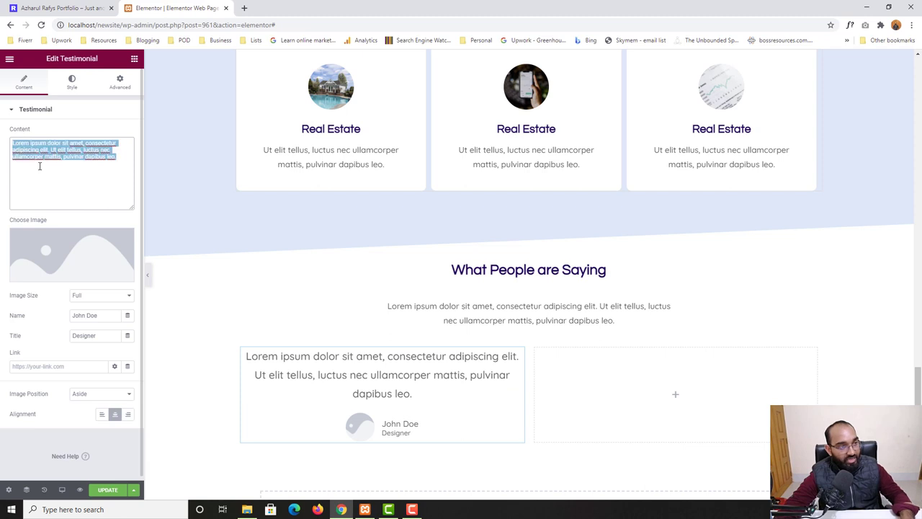
key("BackSpace")
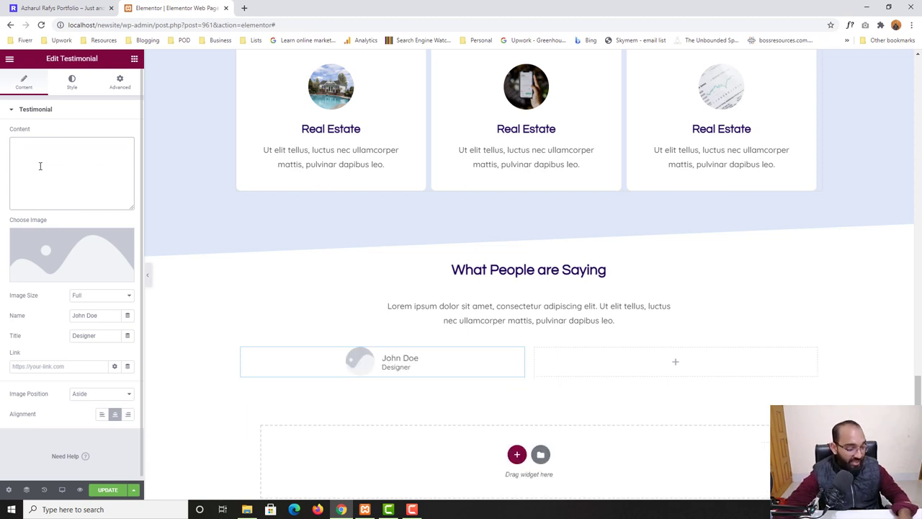
key("ctrl+v")
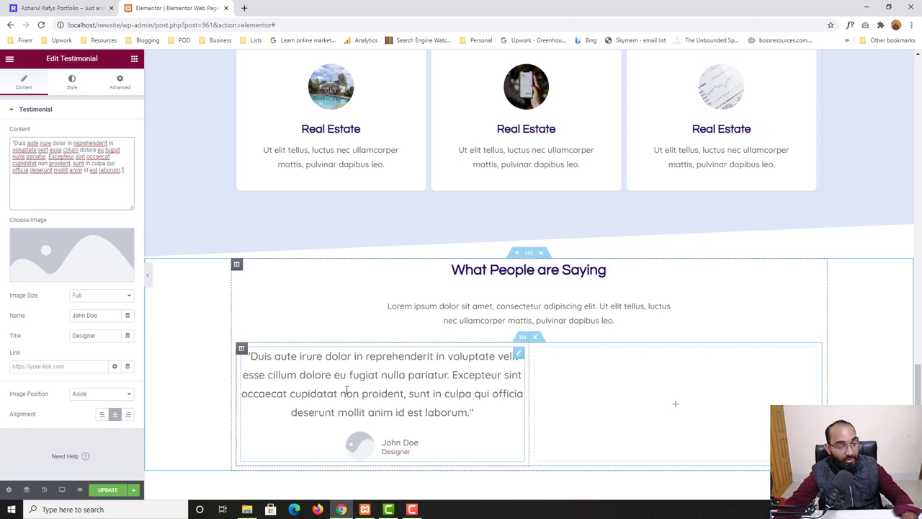
Copy the person's name from the homepage's first testimonial card and use it to replace the testimonial's placeholder name.
left_click(28, 6)
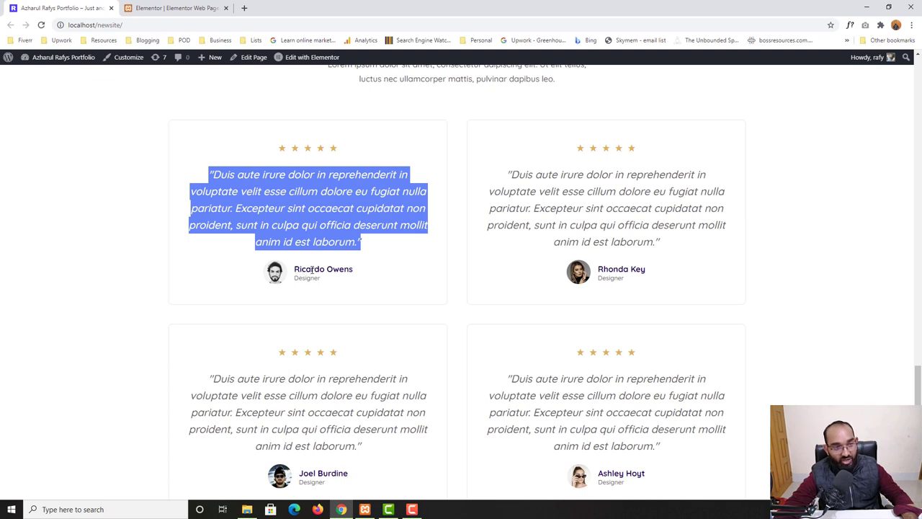
triple_click(312, 269)
right_click(343, 272)
left_click(356, 279)
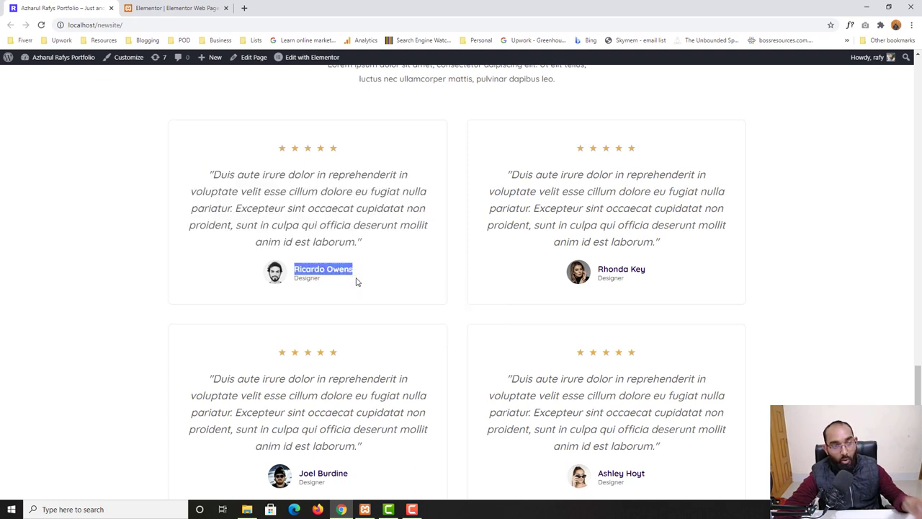
left_click(182, 7)
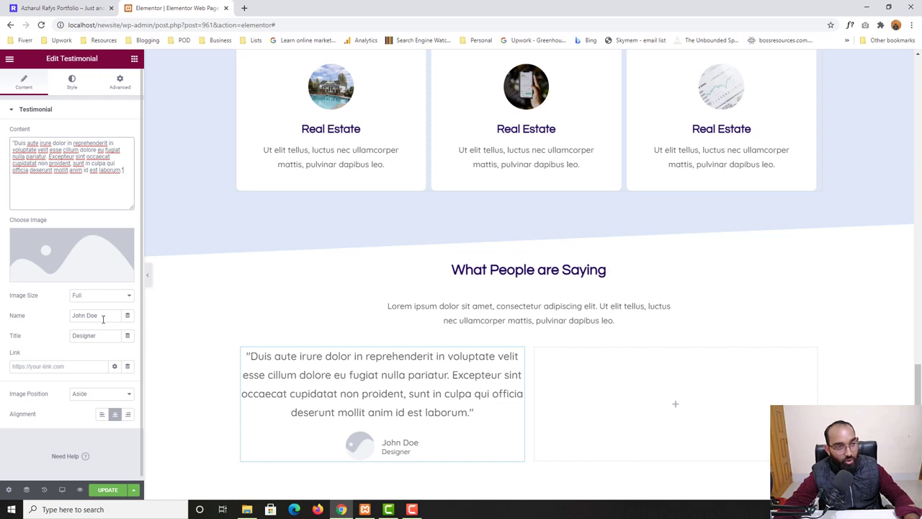
left_click_drag(103, 320, 63, 323)
key("BackSpace")
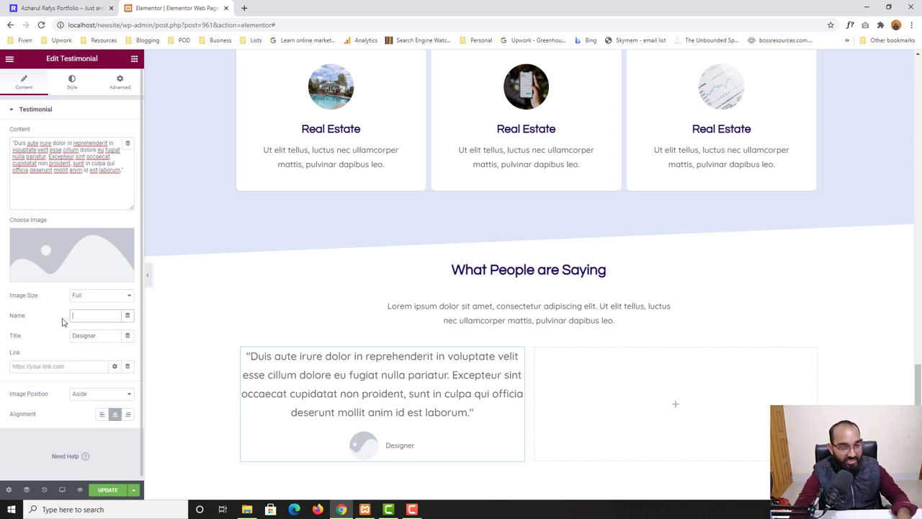
key("ctrl+v")
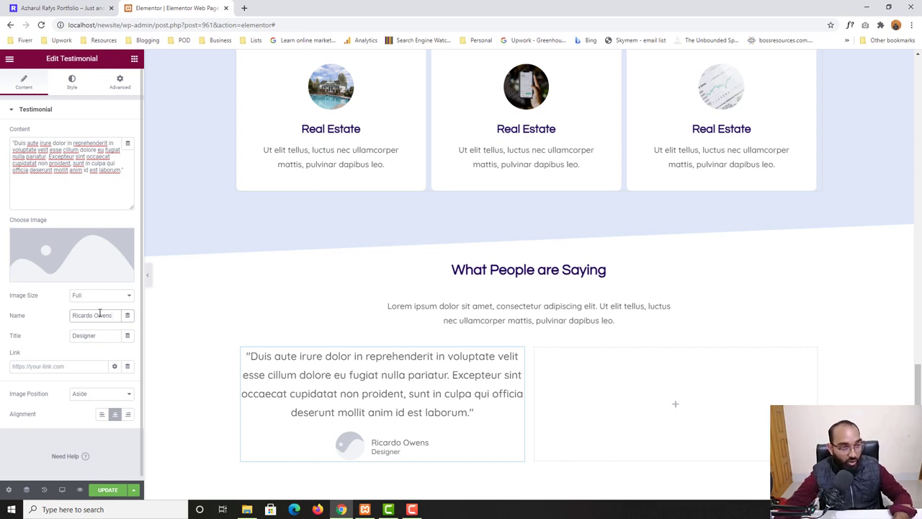
After checking the homepage's first card, clear the testimonial's title and re-enter it as "Designer".
left_click(48, 7)
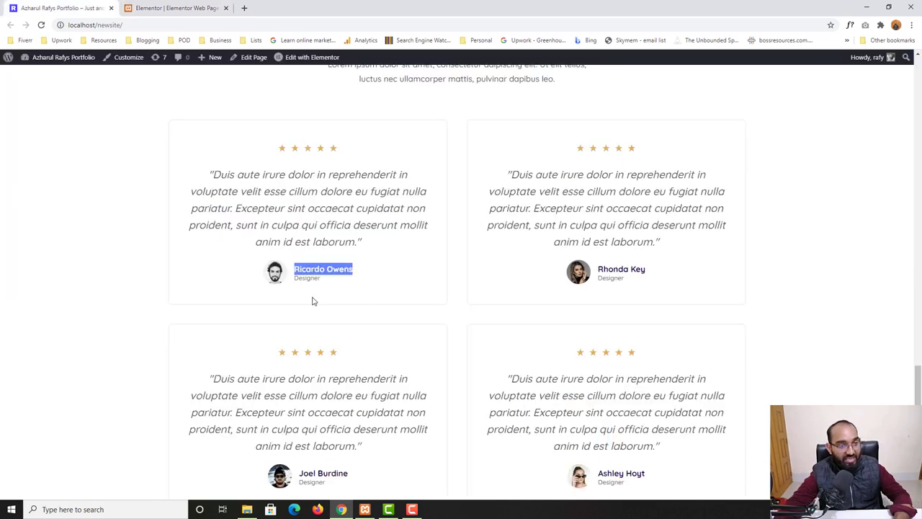
left_click(175, 4)
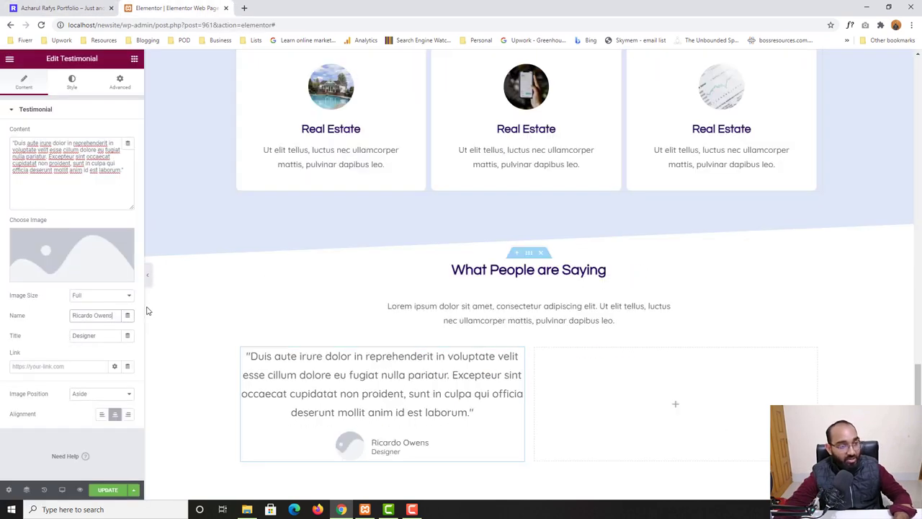
double_click(91, 335)
key("BackSpace")
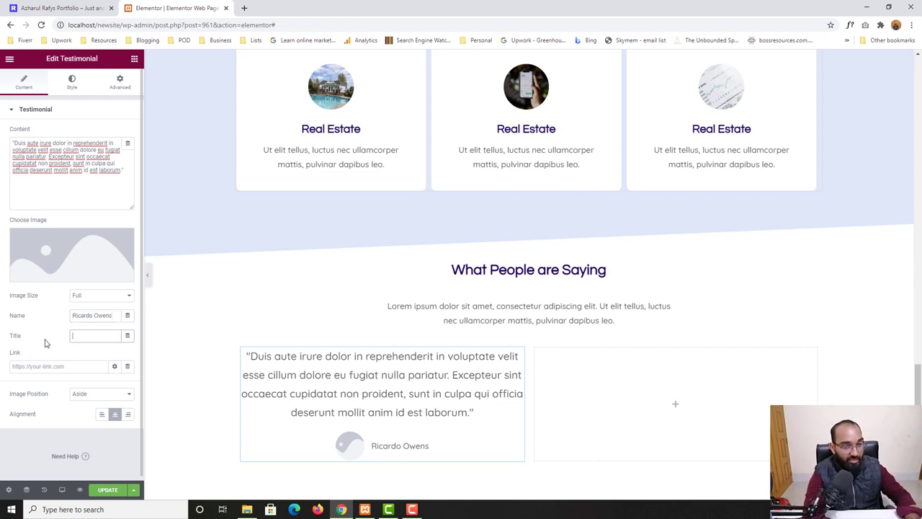
type("De")
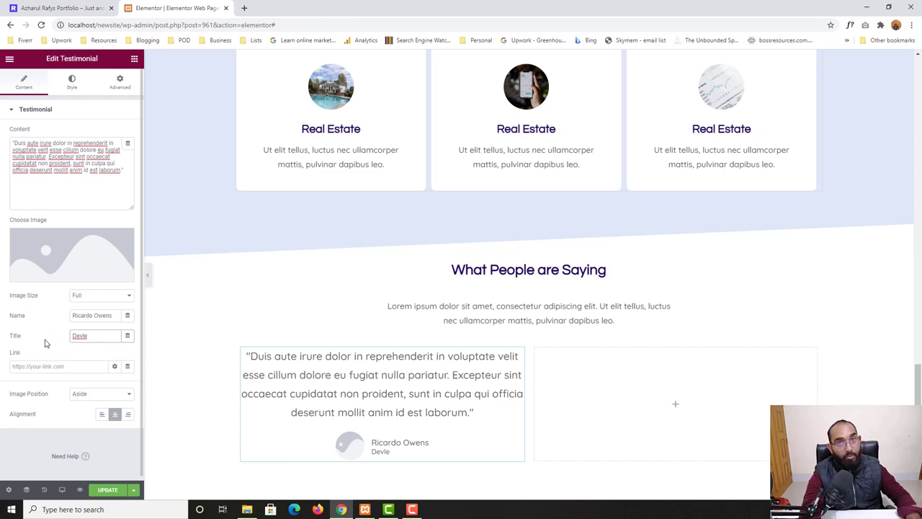
key("BackSpace")
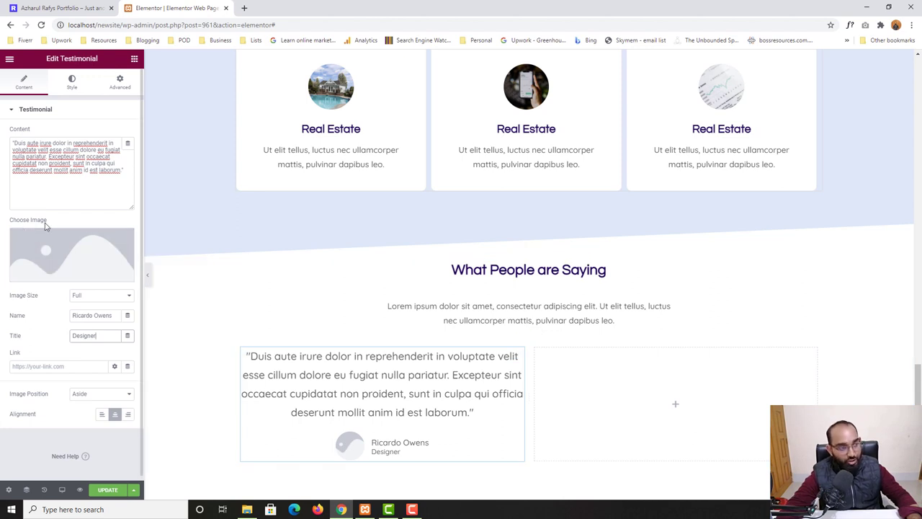
Following the homepage's first card, insert the bearded man's black-and-white portrait from the media library as the testimonial image.
left_click(54, 278)
left_click(38, 99)
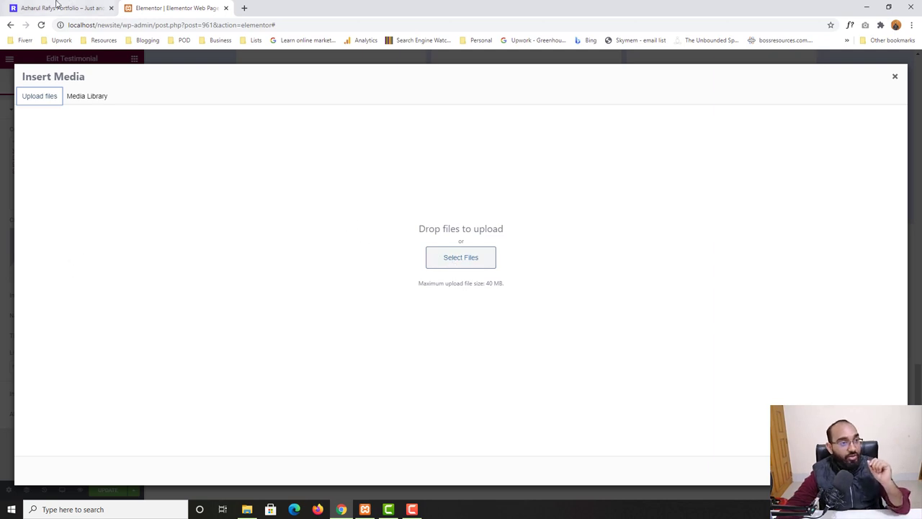
left_click(61, 8)
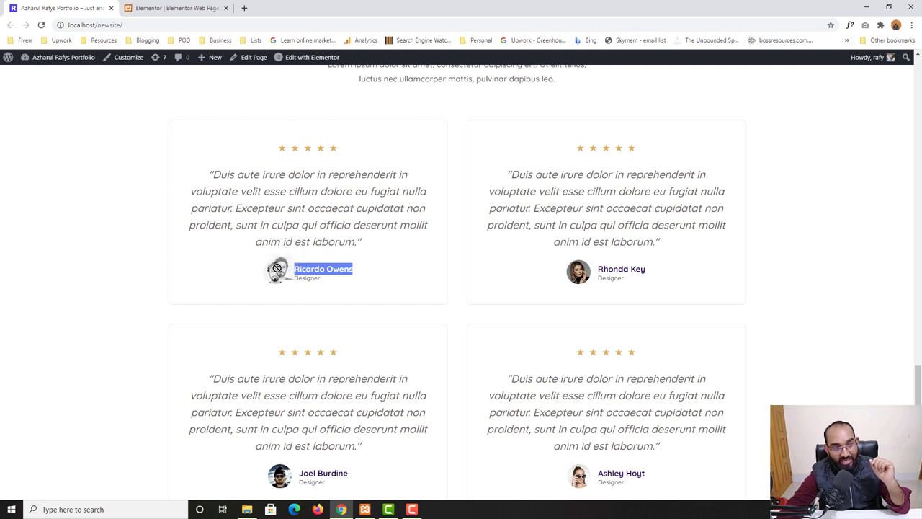
left_click(151, 6)
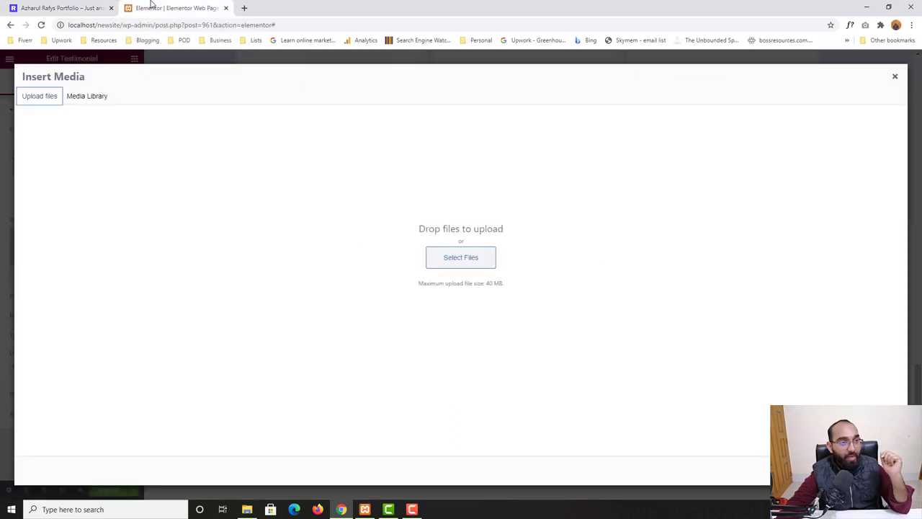
left_click(87, 98)
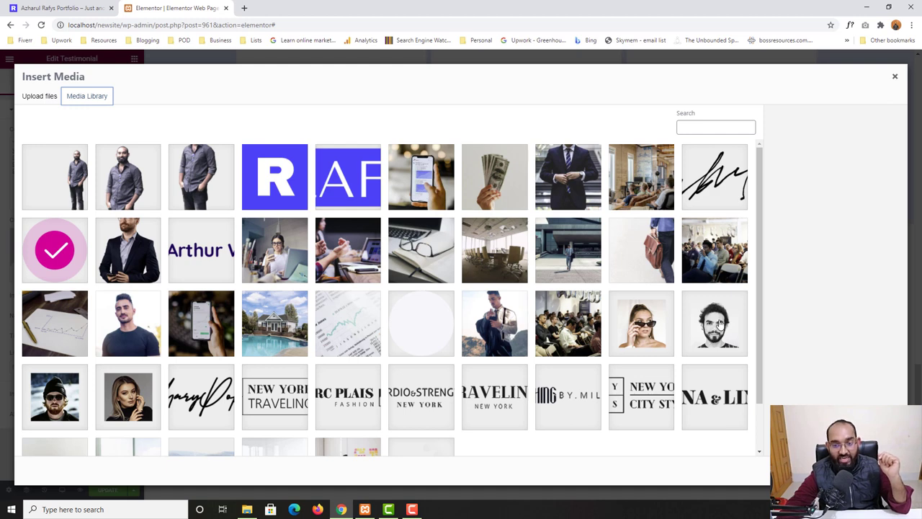
left_click(719, 325)
left_click(862, 469)
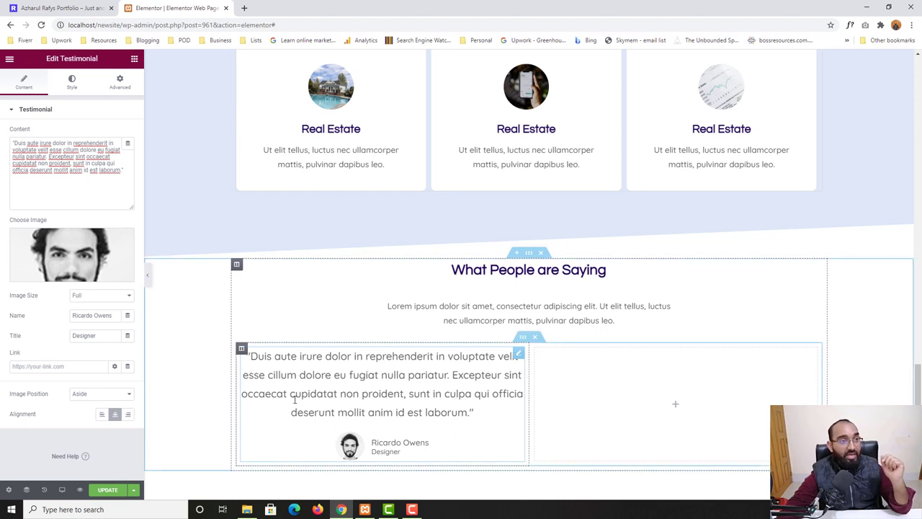
After checking the stars on the homepage's first card, try the testimonial's Image Position at Top, and set it back to Aside.
left_click(55, 7)
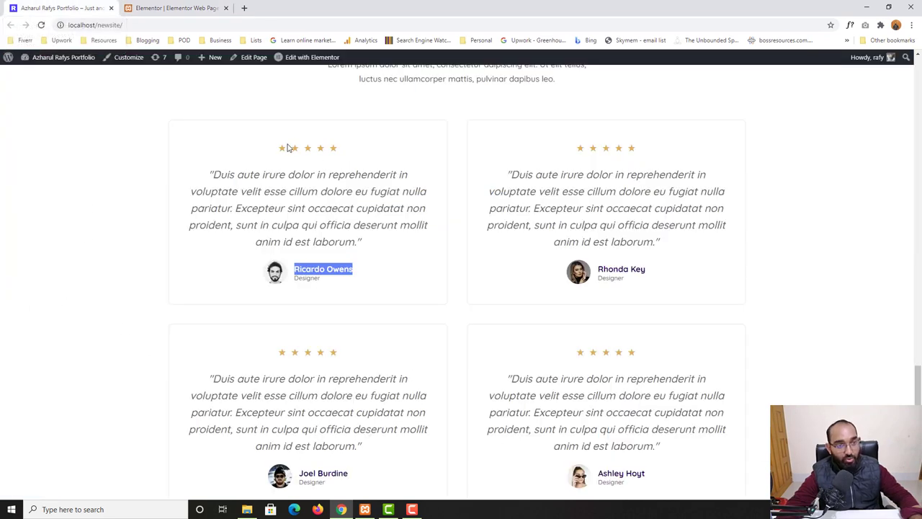
left_click_drag(280, 148, 335, 149)
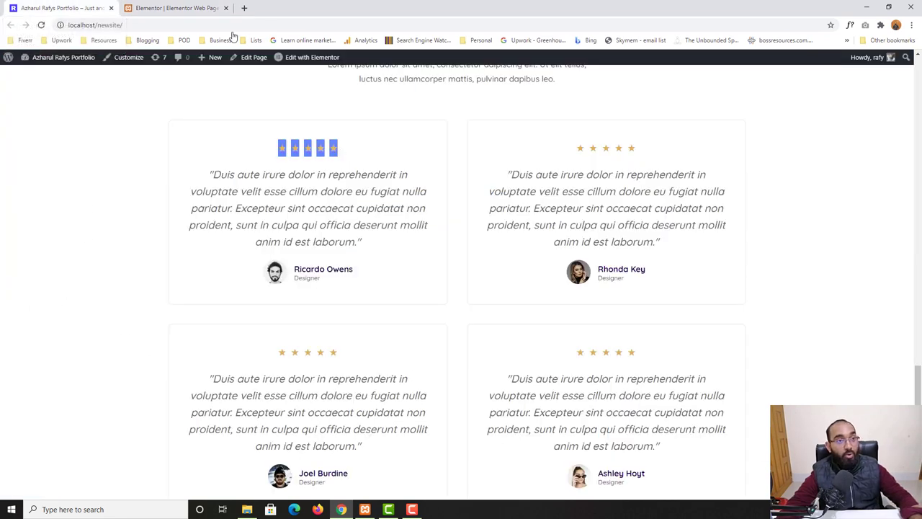
left_click(173, 7)
scroll(47, 425, "down", 1)
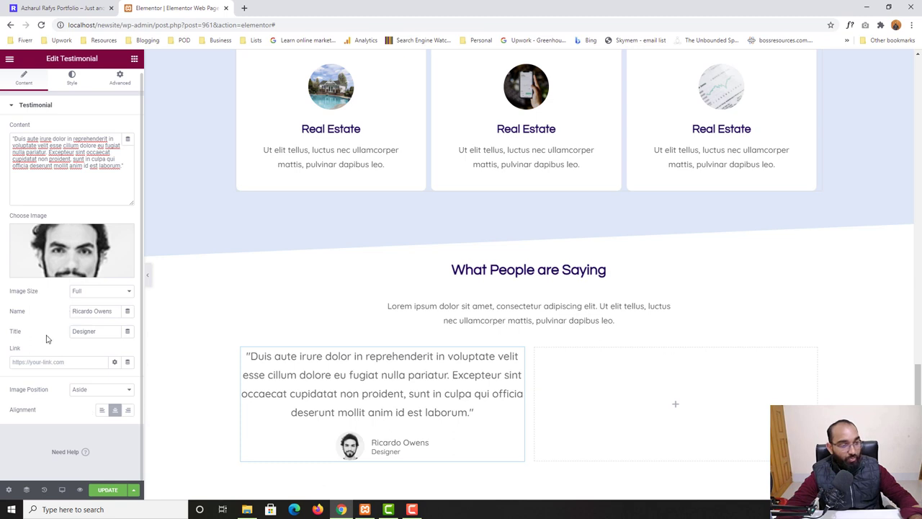
left_click(87, 390)
left_click(79, 406)
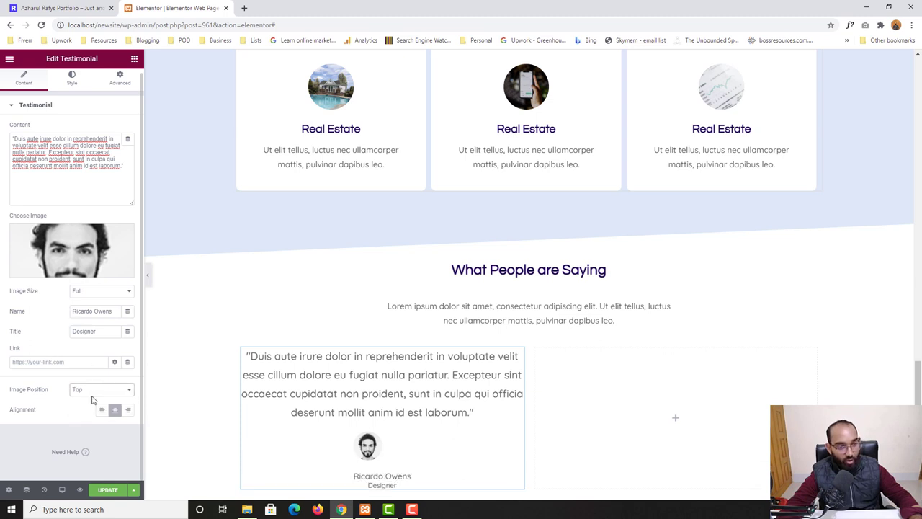
left_click(86, 389)
left_click(97, 398)
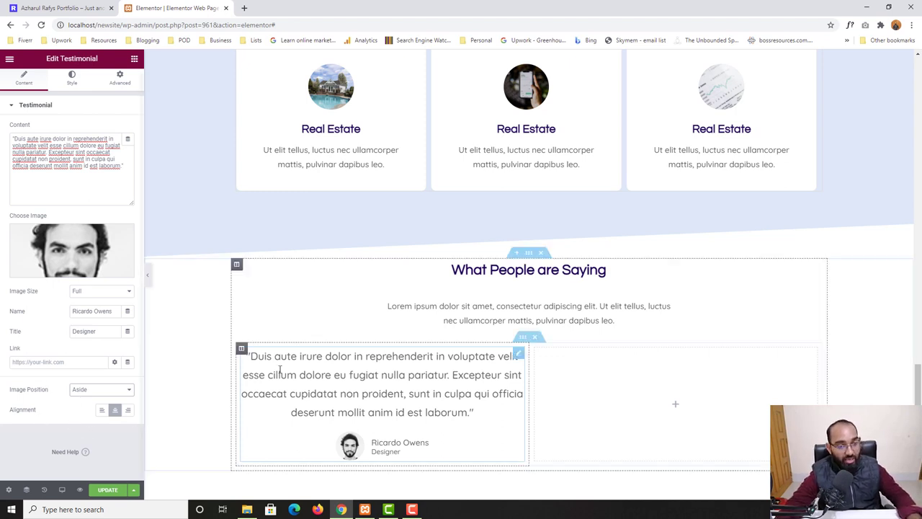
Following the homepage card, search the widgets for "star", add a Star Rating above the first column's testimonial and centre it.
left_click(76, 3)
left_click(294, 150)
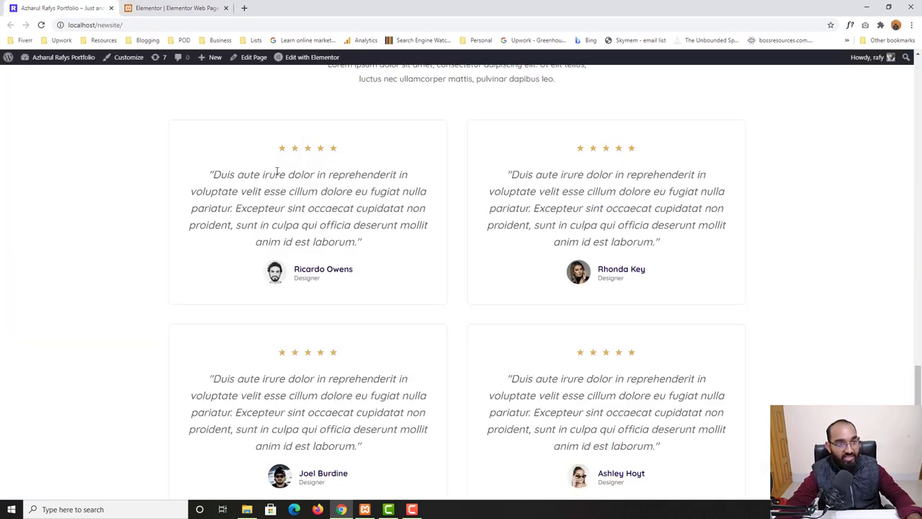
left_click(173, 8)
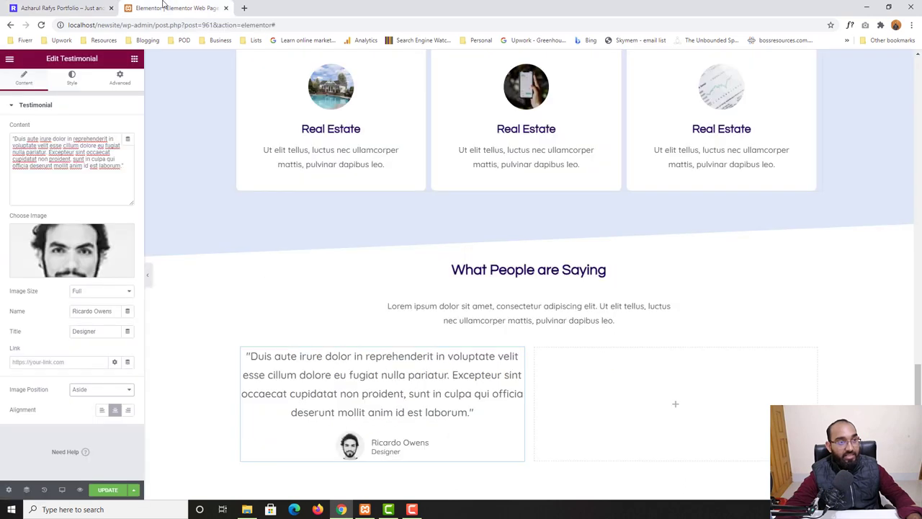
left_click(135, 60)
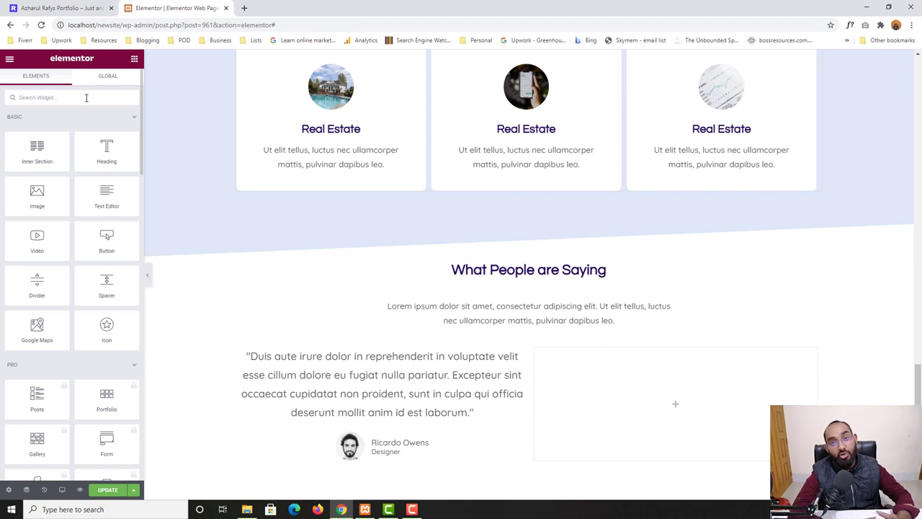
type("star")
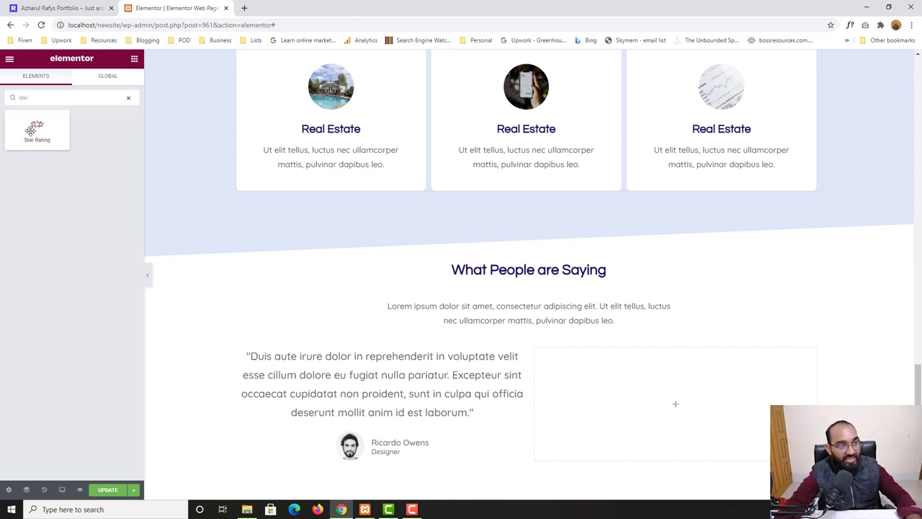
left_click_drag(33, 128, 352, 361)
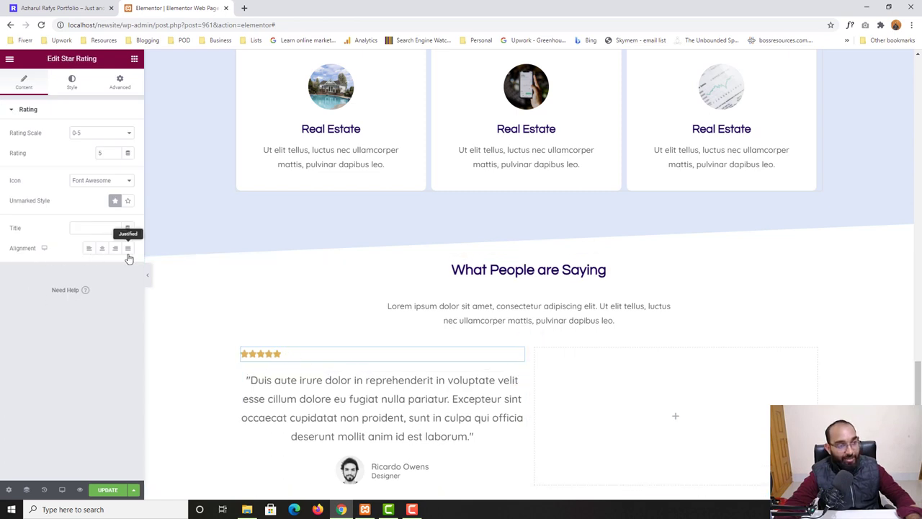
left_click(104, 250)
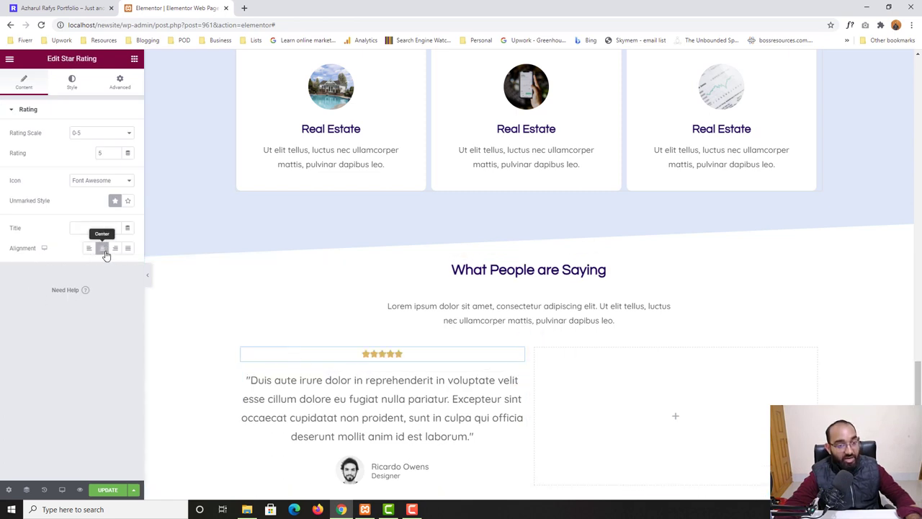
Set the star rating's icon to Unicode and compare the stars with those on the homepage's first testimonial card.
left_click(22, 6)
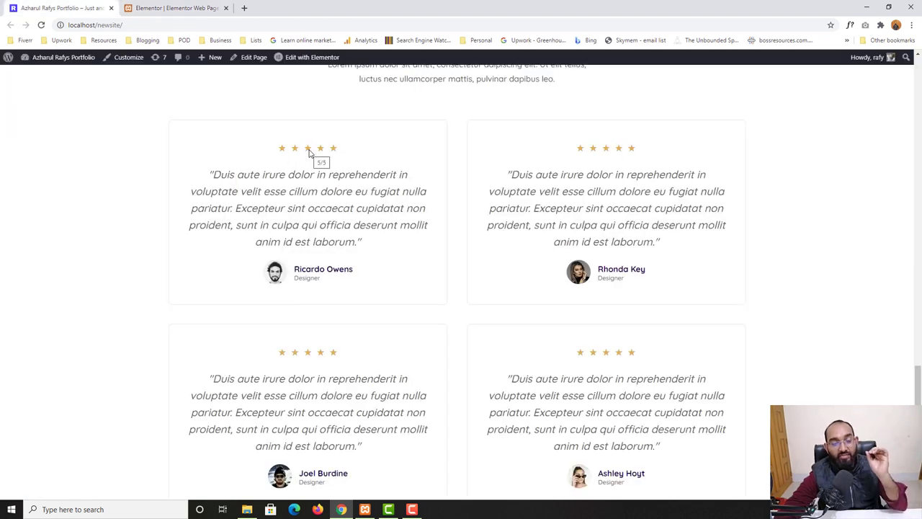
left_click(176, 6)
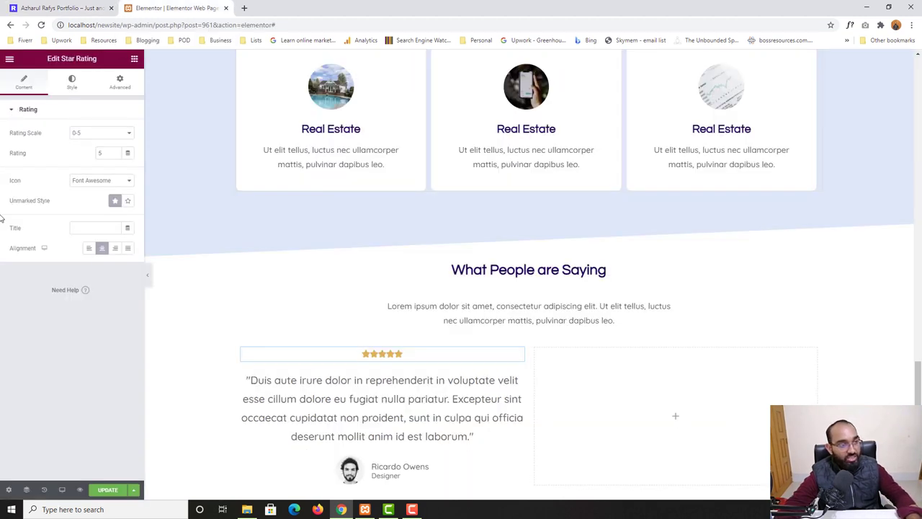
left_click(89, 184)
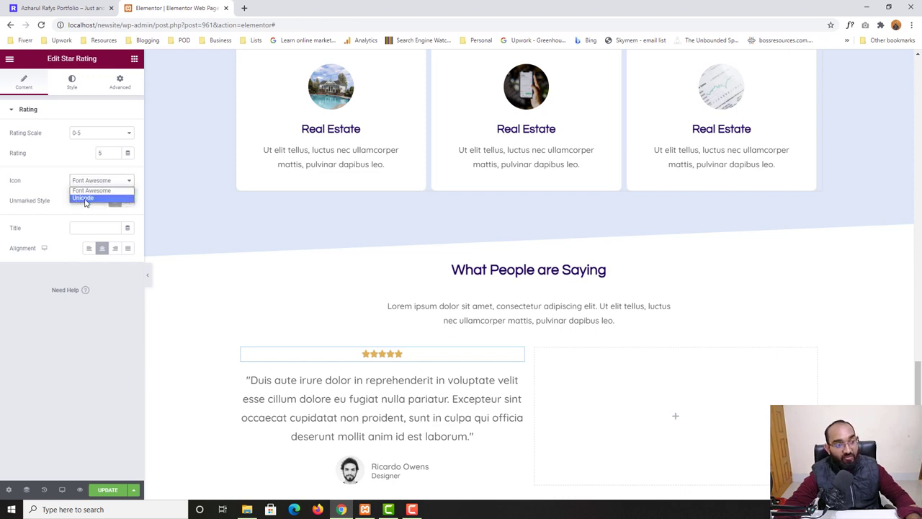
left_click(88, 199)
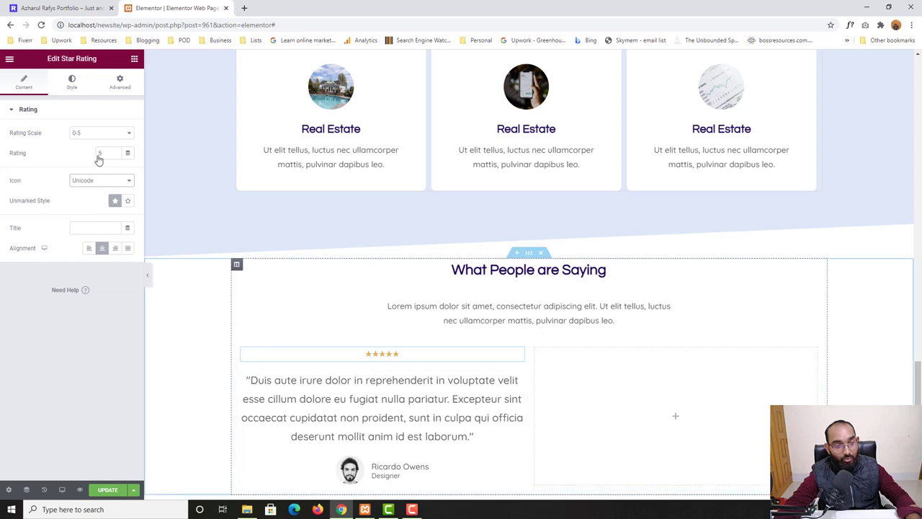
left_click(19, 5)
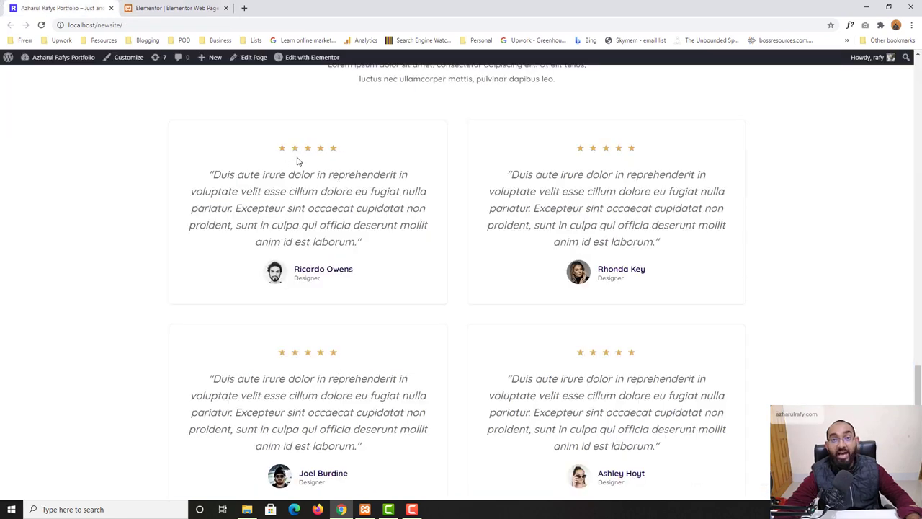
left_click(172, 8)
left_click(39, 6)
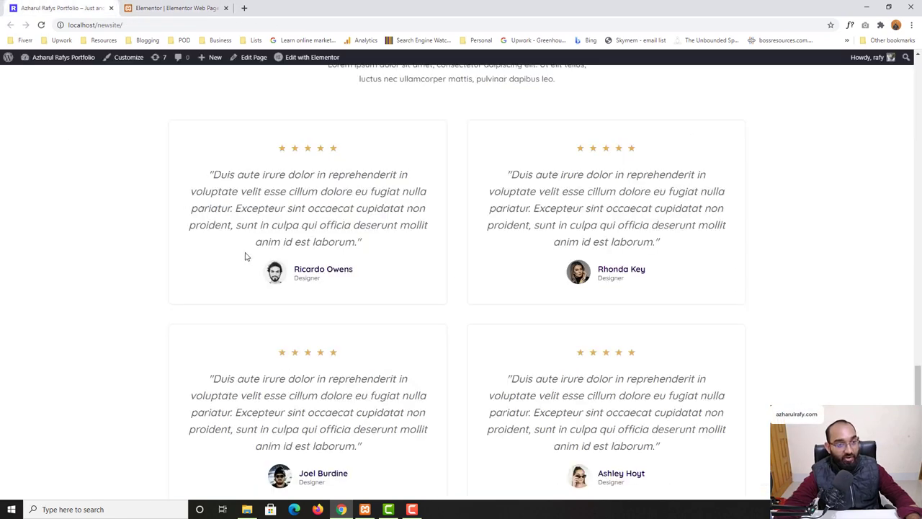
After comparing with the stars on the homepage's first testimonial card, set the star rating's size to 20.
left_click(166, 8)
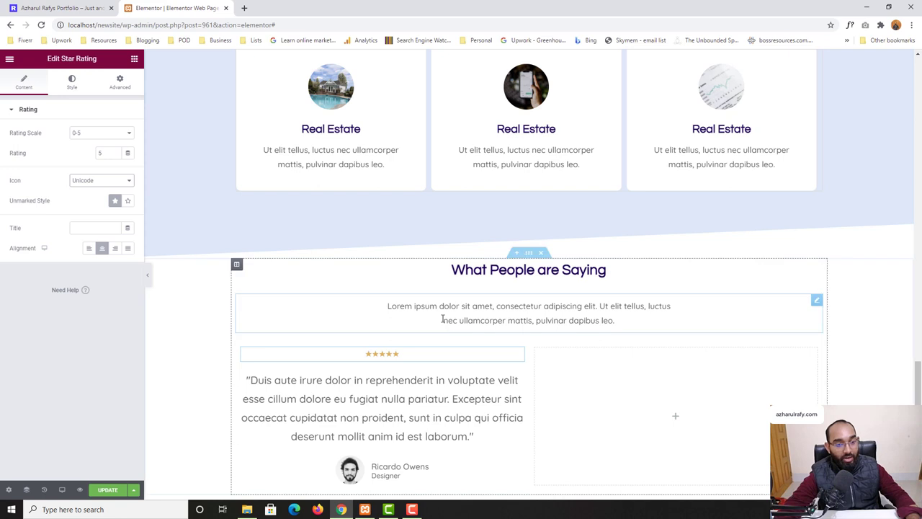
left_click(104, 6)
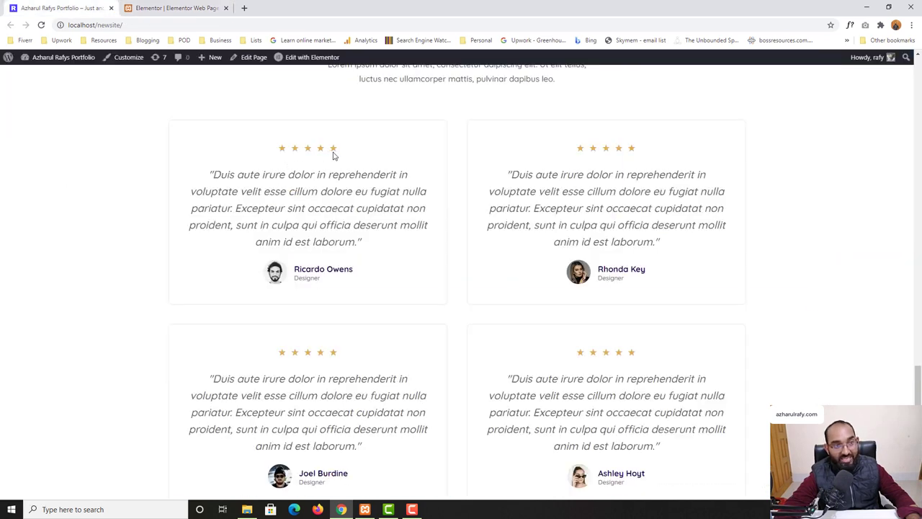
left_click(170, 5)
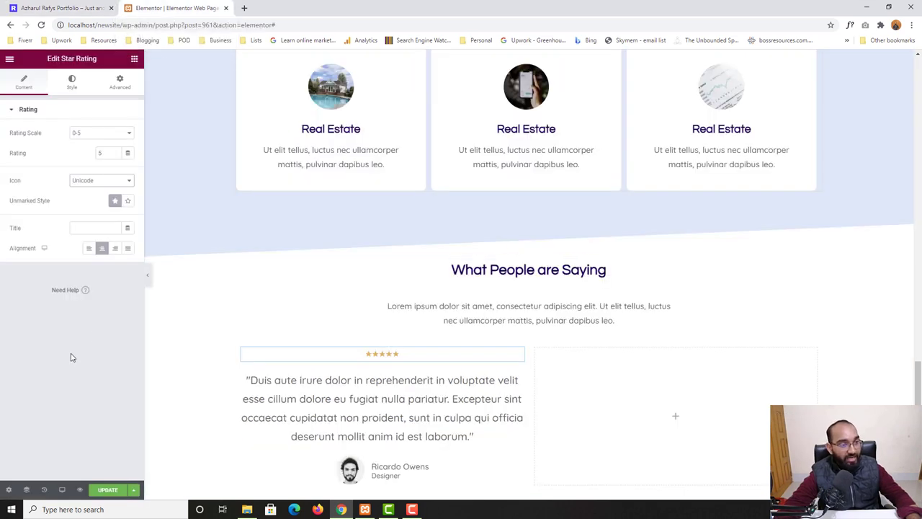
left_click(72, 86)
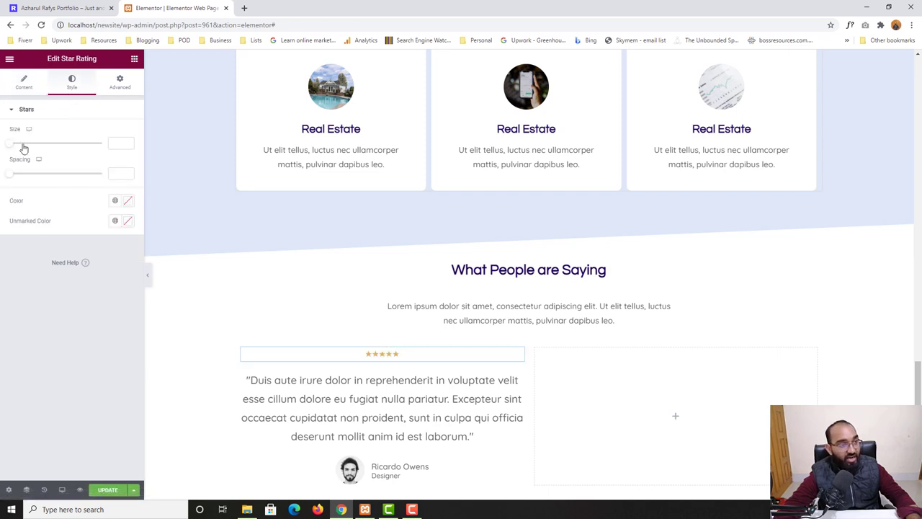
left_click_drag(10, 148, 29, 151)
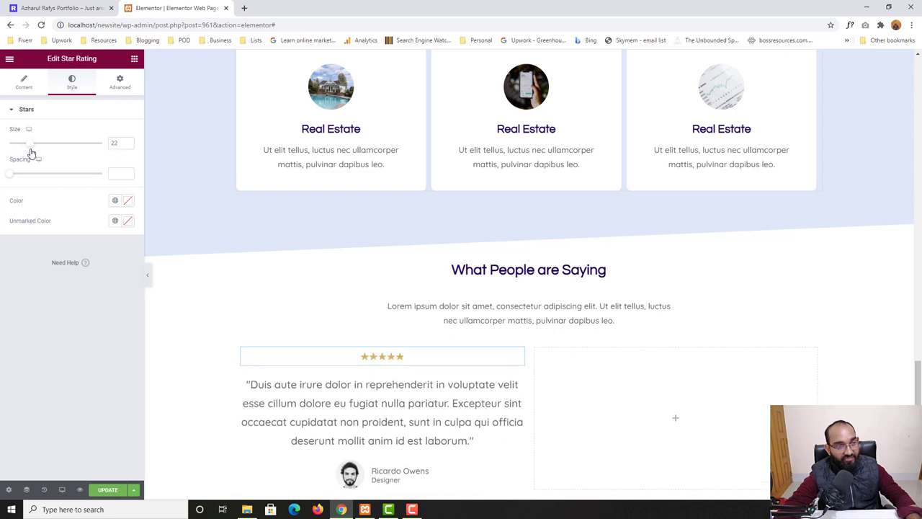
type("10")
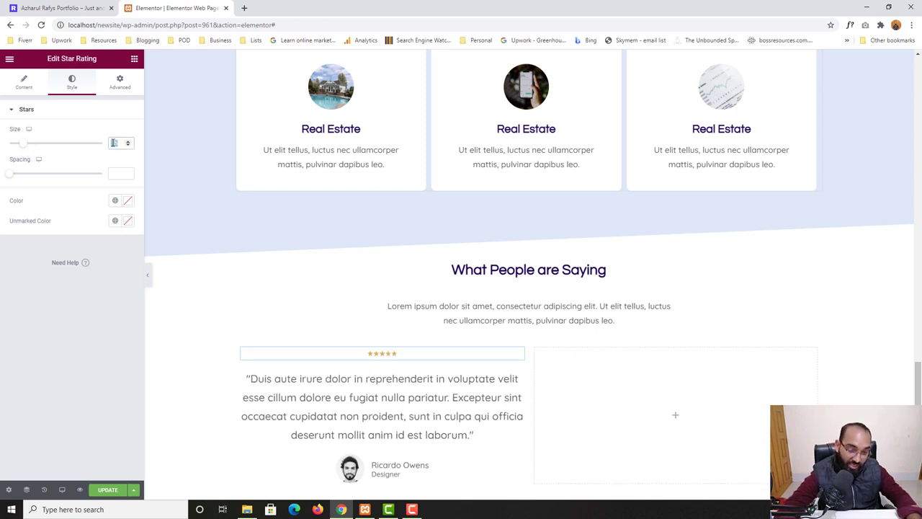
type("20")
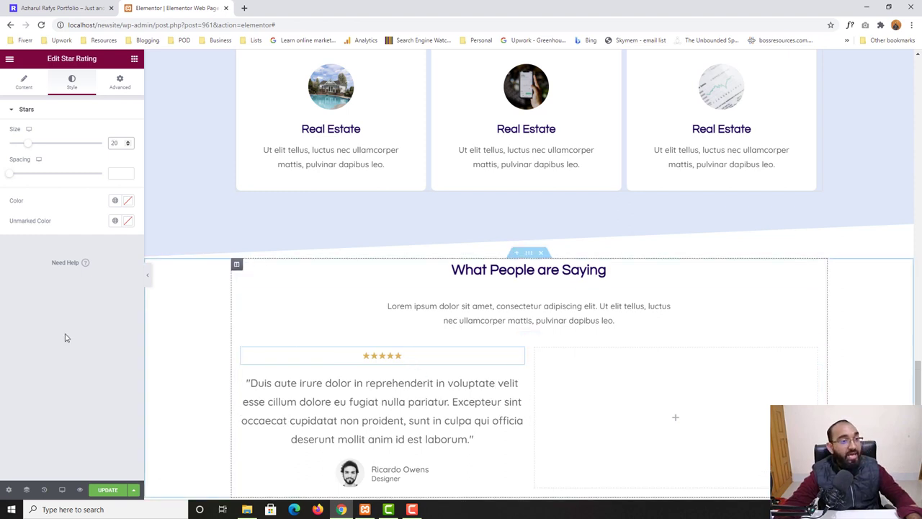
Set the star rating's spacing to 15 and compare the stars with those on the homepage's first card.
left_click_drag(10, 179, 46, 184)
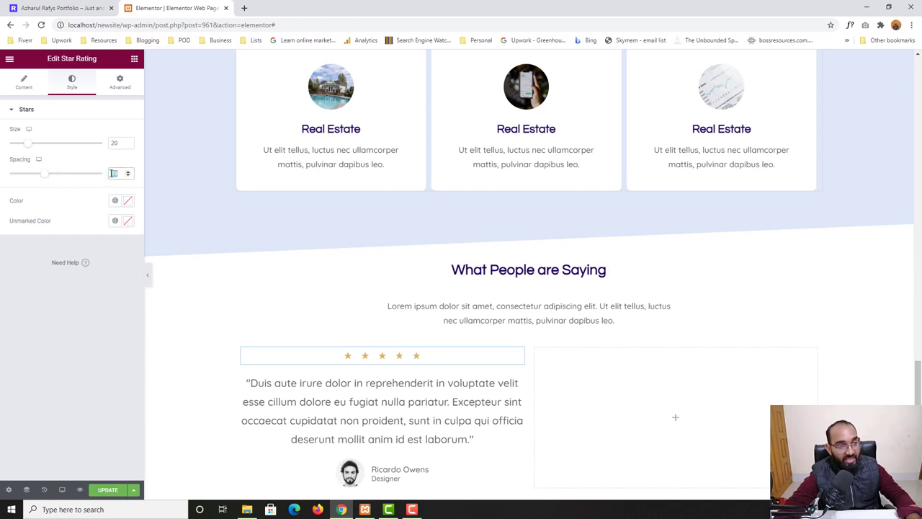
type("15")
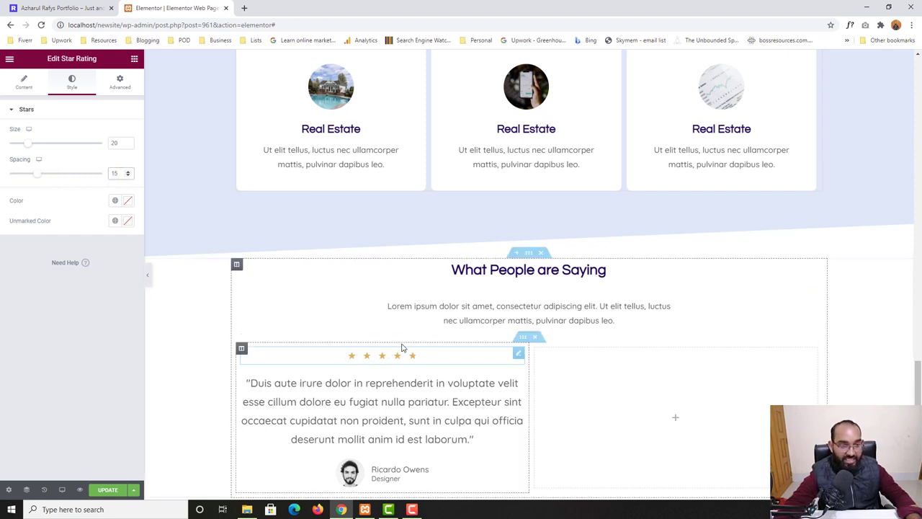
left_click(65, 6)
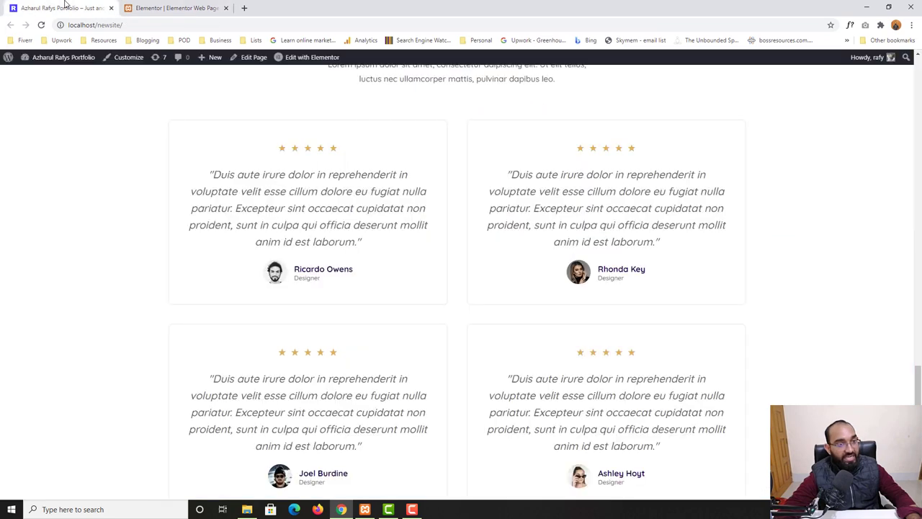
left_click(173, 8)
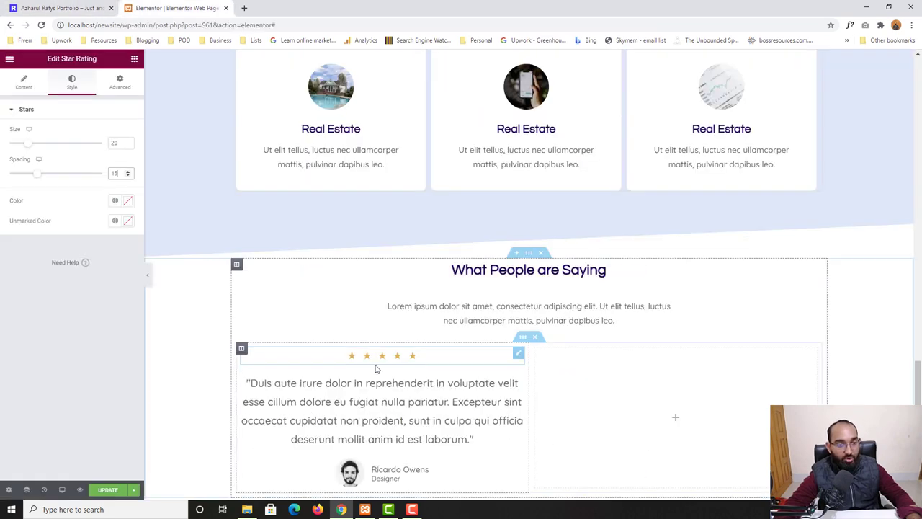
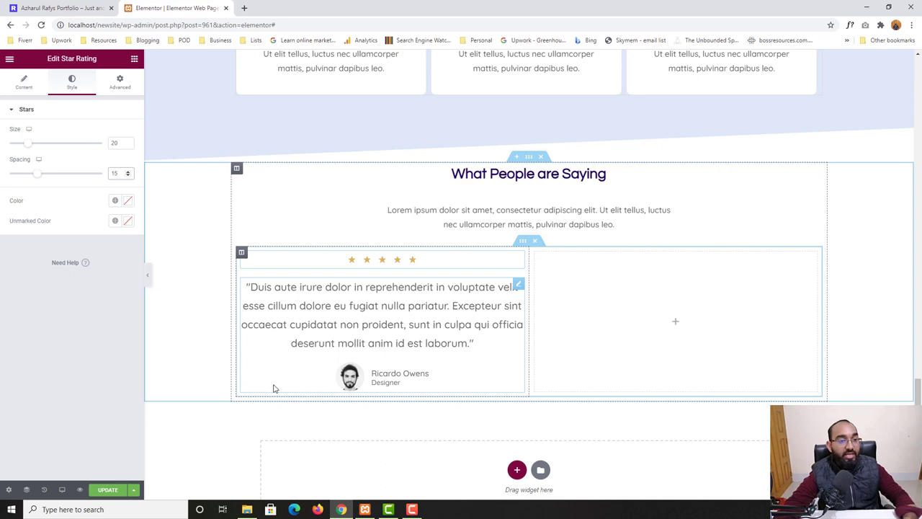
Following the homepage's testimonial cards, give the first testimonial column a solid border with a width of 1 on all sides.
left_click(65, 6)
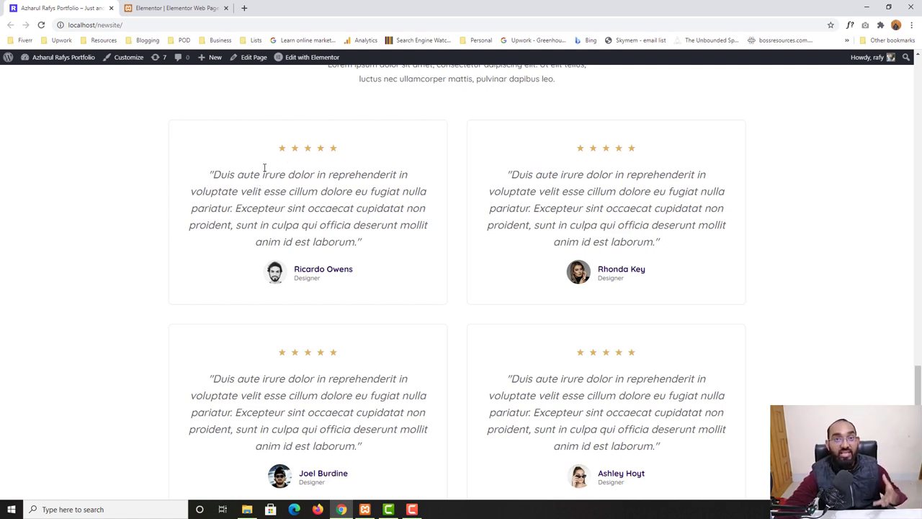
left_click(155, 8)
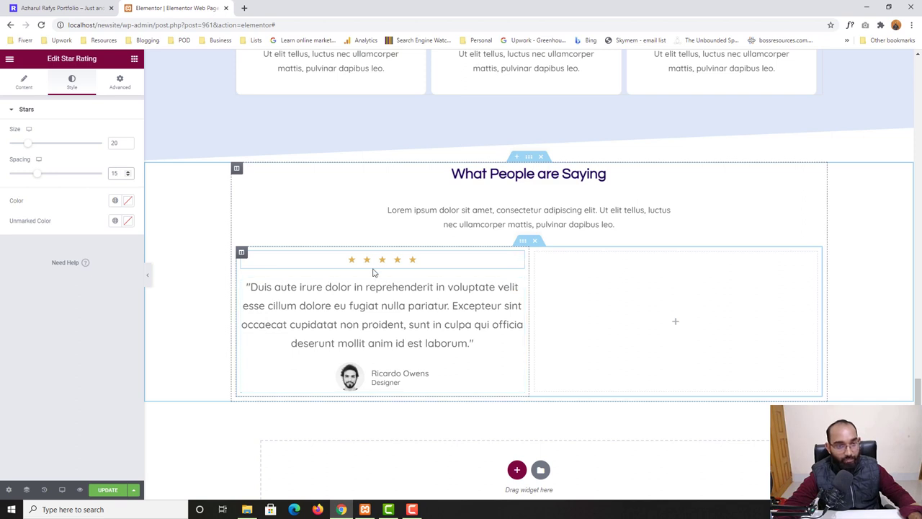
left_click(241, 254)
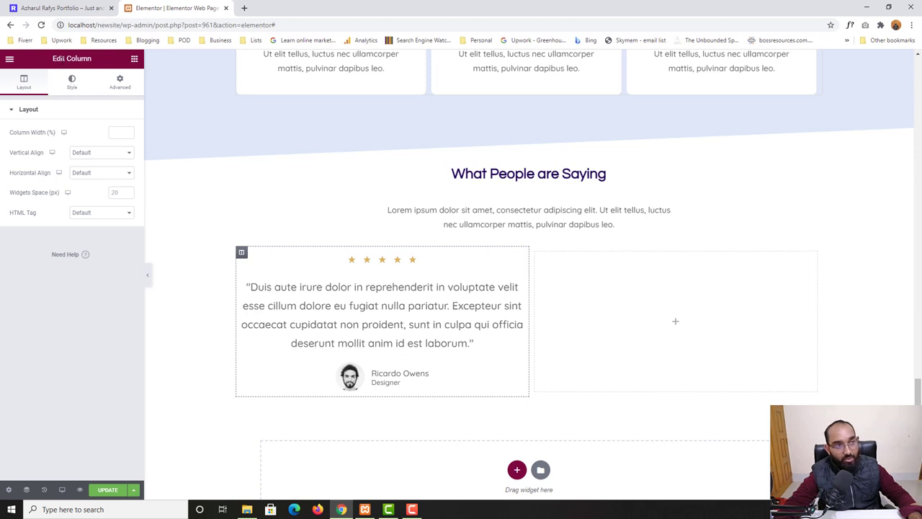
left_click(72, 87)
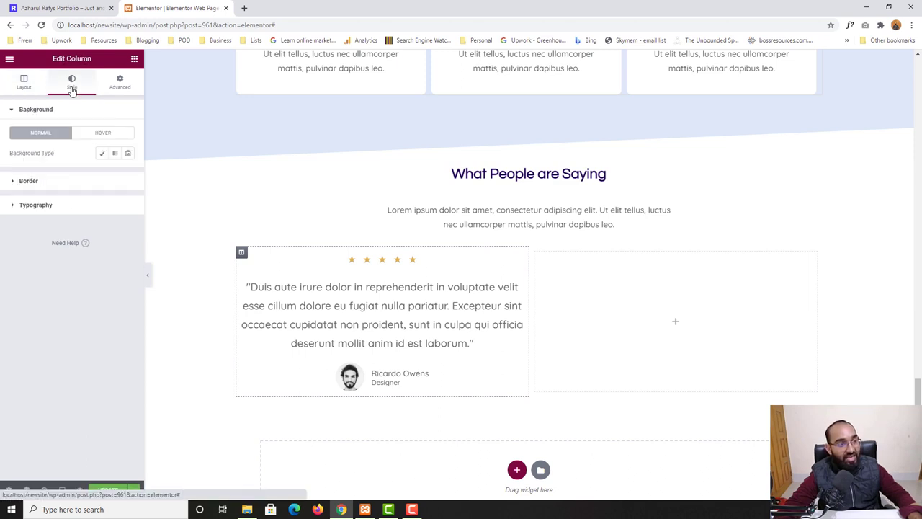
left_click(25, 183)
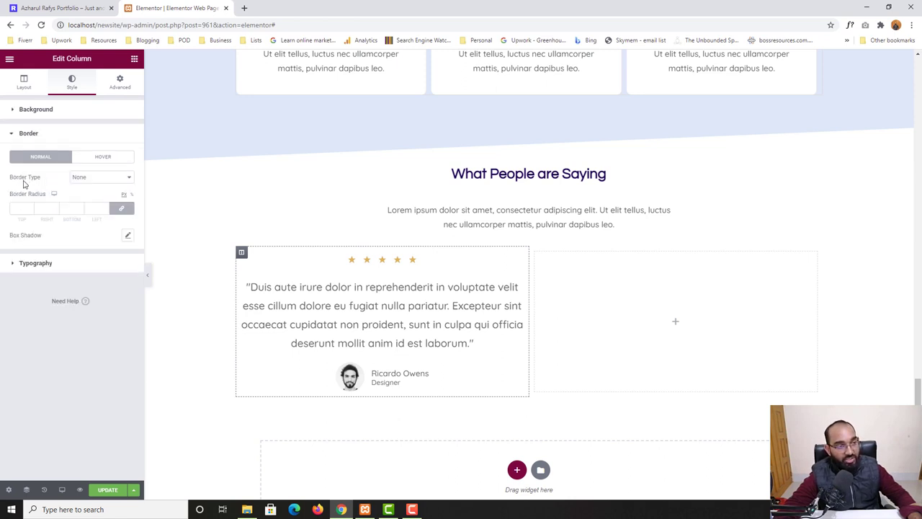
left_click(95, 184)
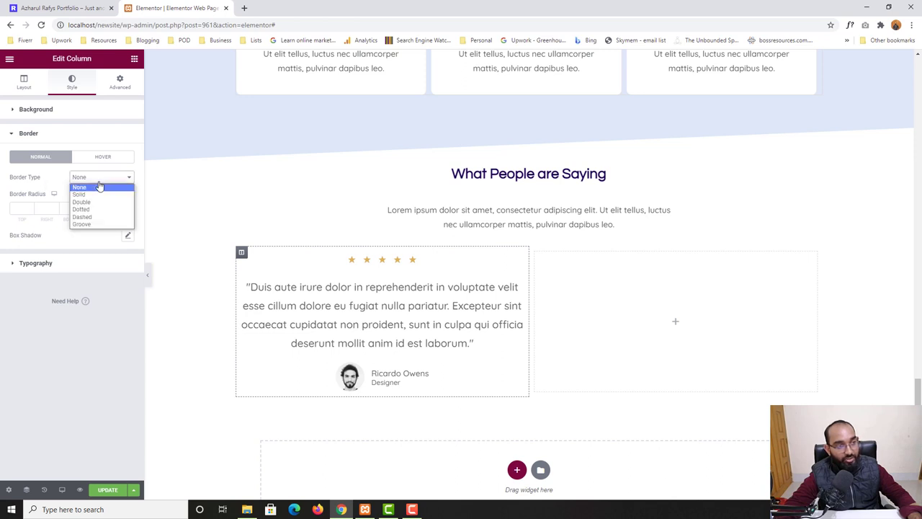
left_click(84, 195)
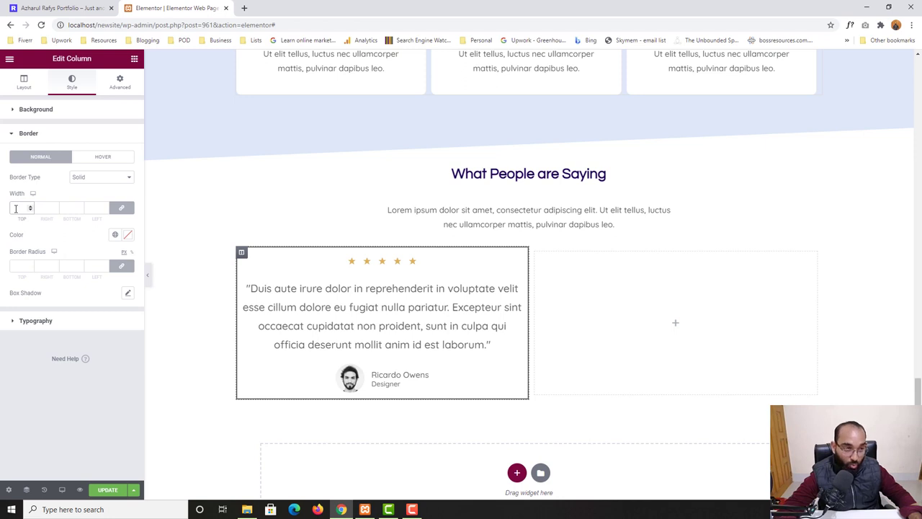
left_click(15, 208)
type("1")
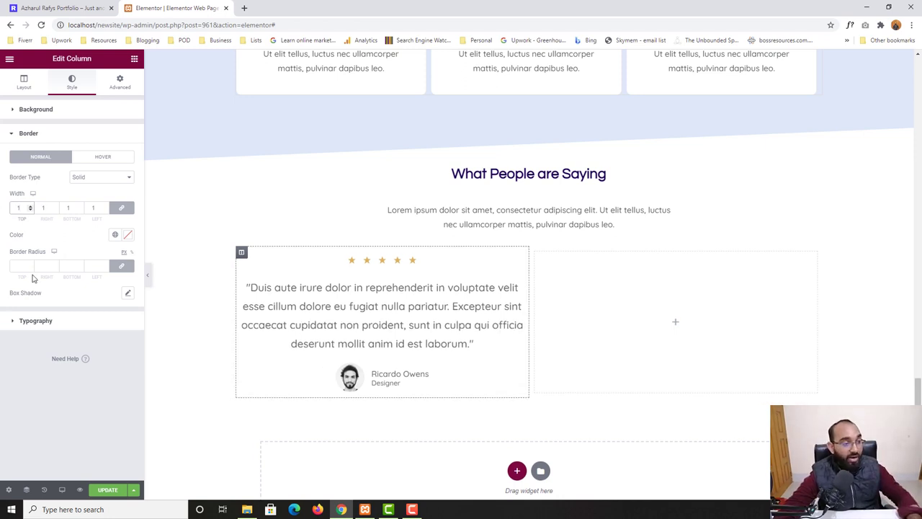
Set the first testimonial column's border color to a light grey.
left_click(128, 236)
left_click_drag(22, 287, 18, 281)
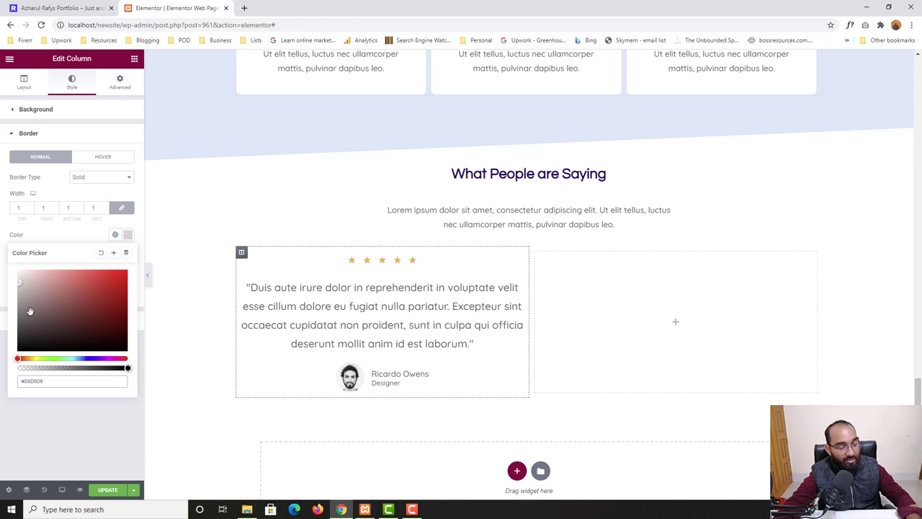
left_click(54, 430)
left_click(595, 320)
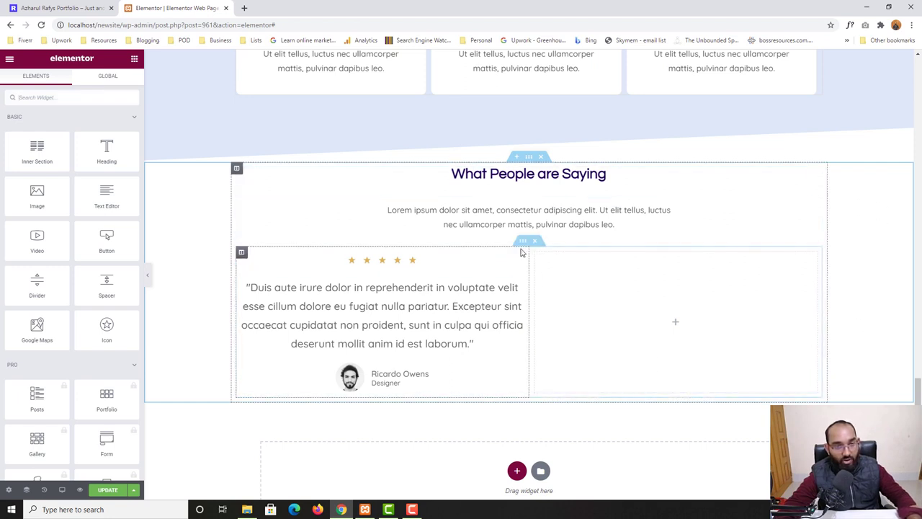
Set the first testimonial column's border radius to 10 on all corners, checking it against the homepage card's corners.
left_click(57, 8)
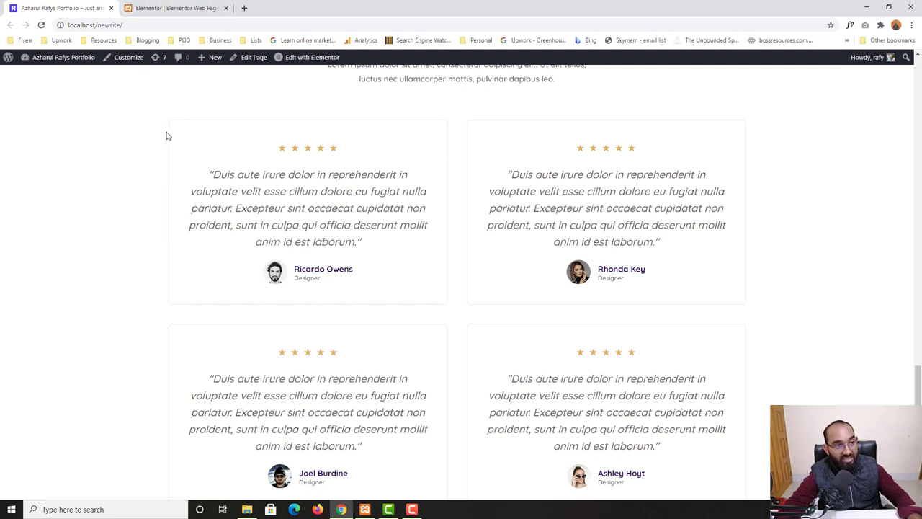
left_click(174, 8)
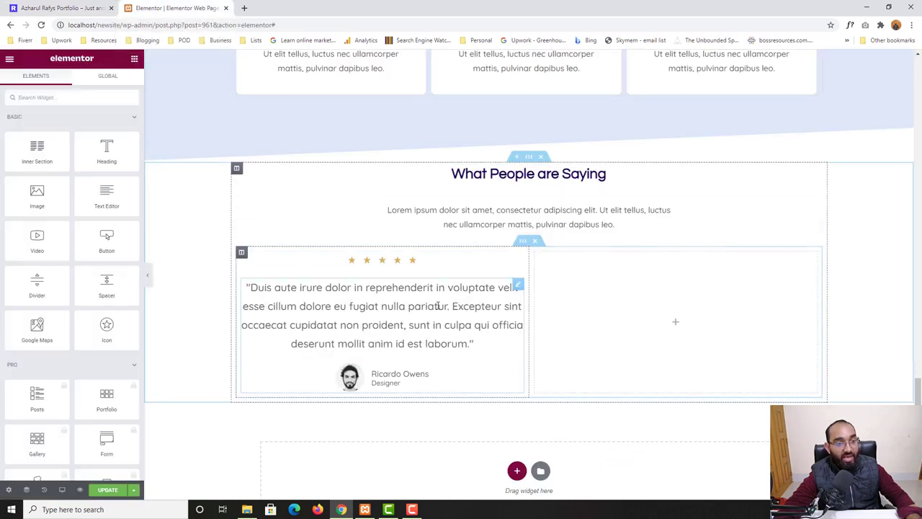
left_click(241, 254)
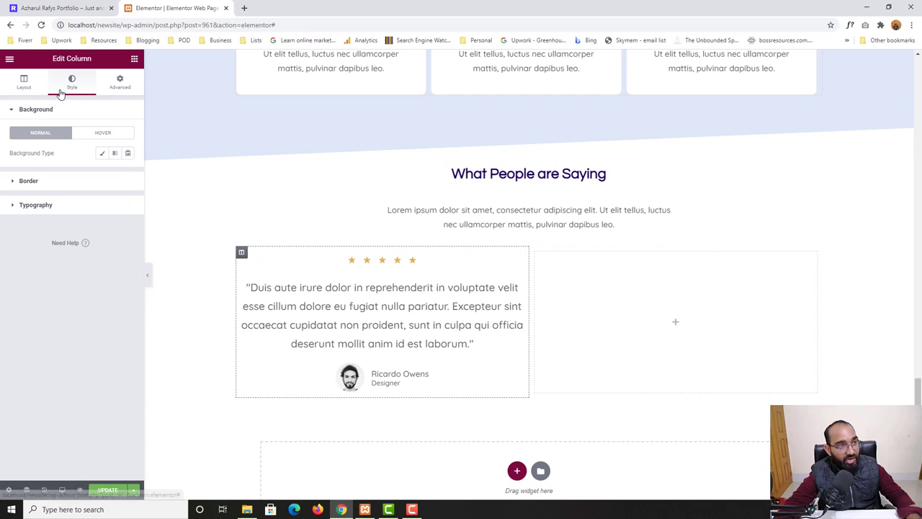
left_click(26, 184)
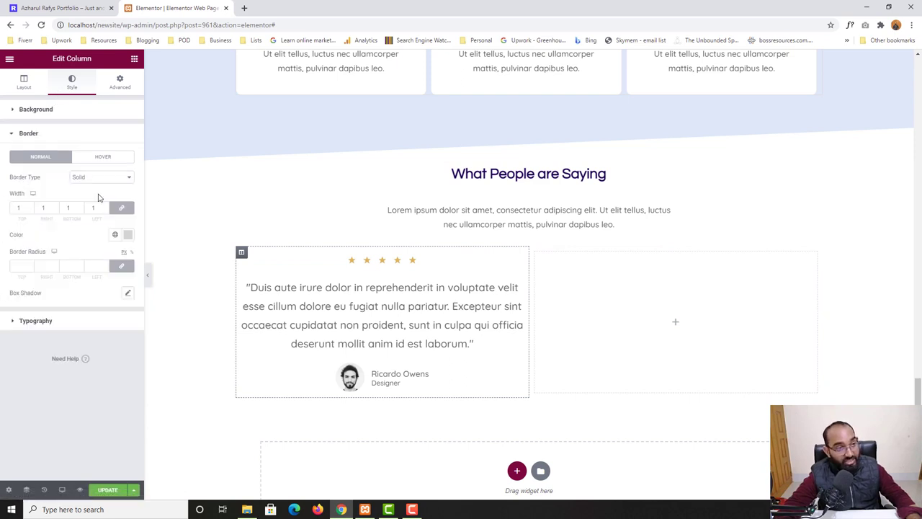
left_click(20, 266)
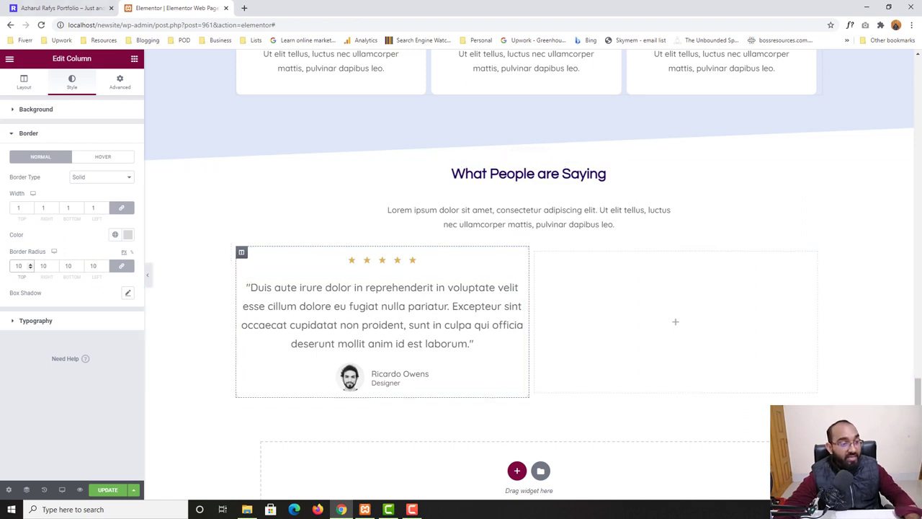
left_click(56, 8)
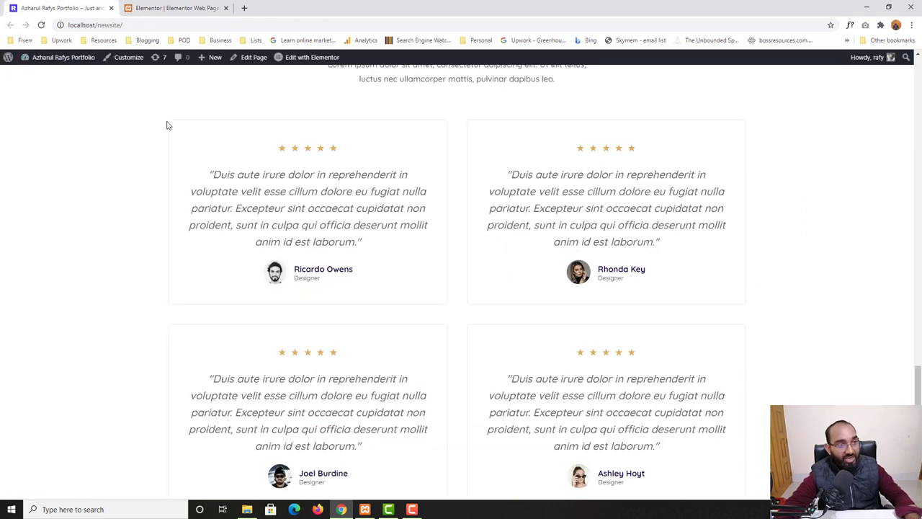
left_click(152, 8)
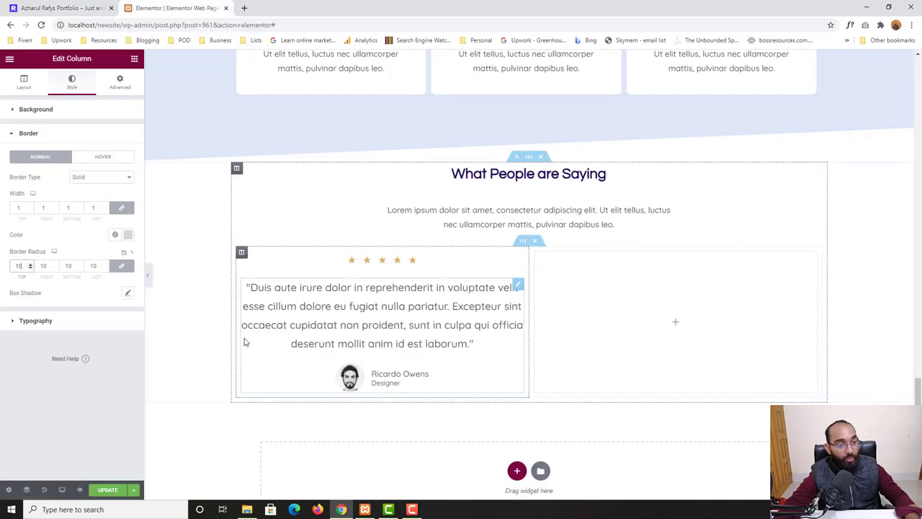
Update the page and preview it down to the bordered card in the "What People are Saying" section.
left_click(106, 490)
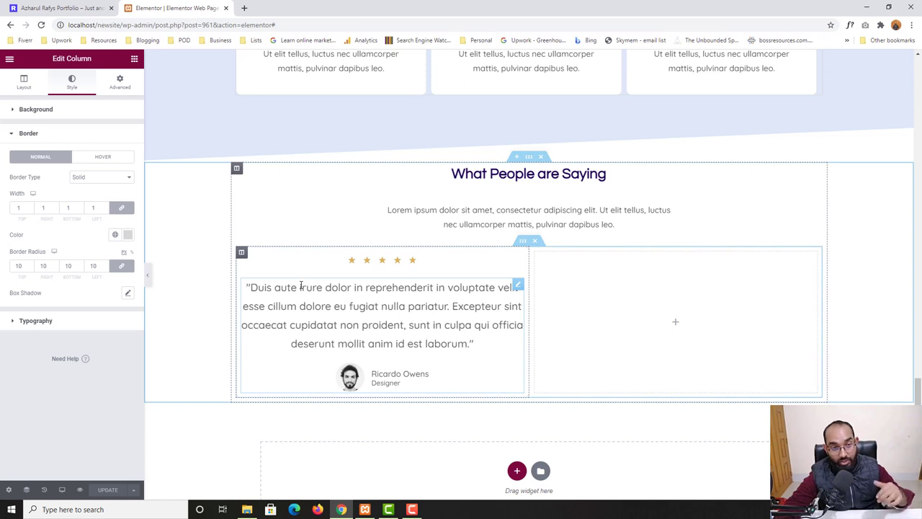
left_click(80, 491)
scroll(93, 319, "down", 5)
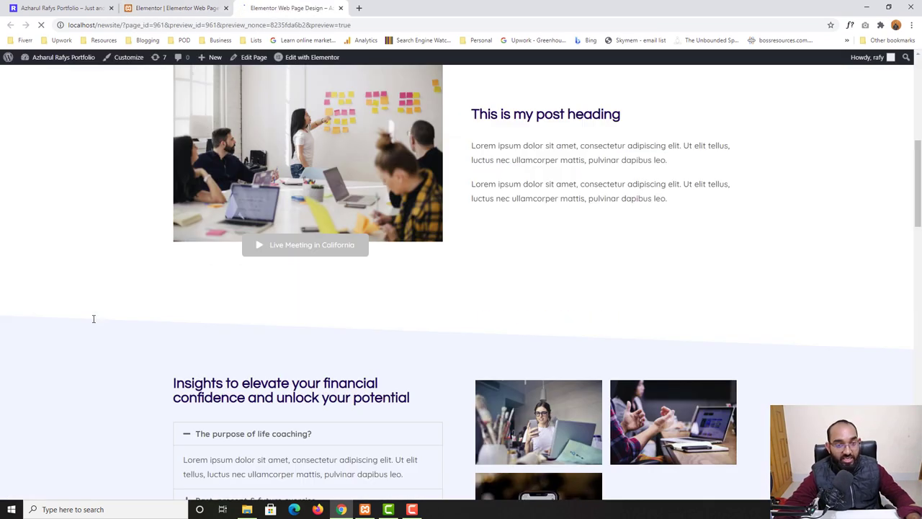
scroll(93, 319, "down", 10)
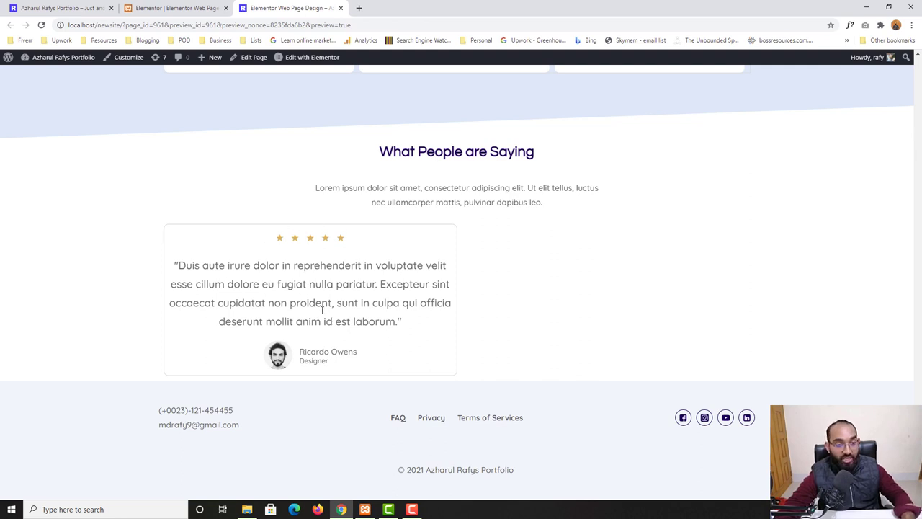
In the page editor, set the first testimonial column's padding to 40 on all sides.
left_click(142, 10)
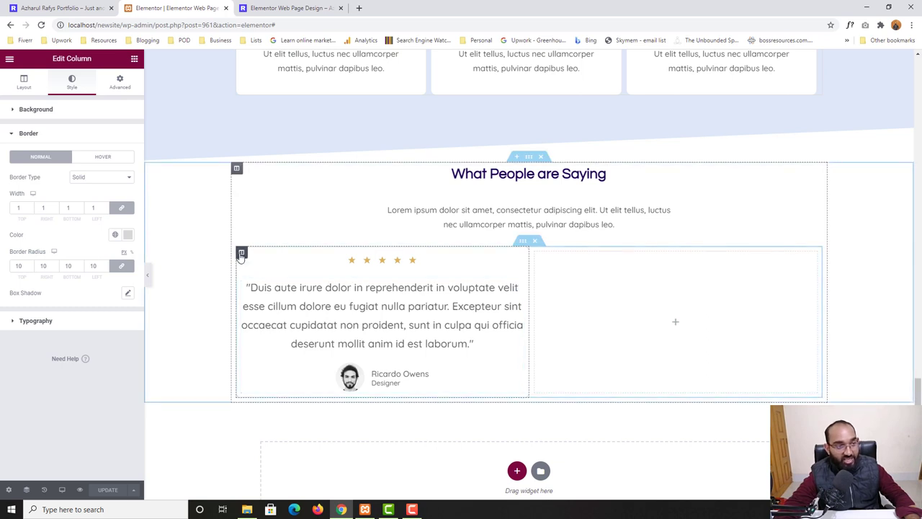
left_click(129, 87)
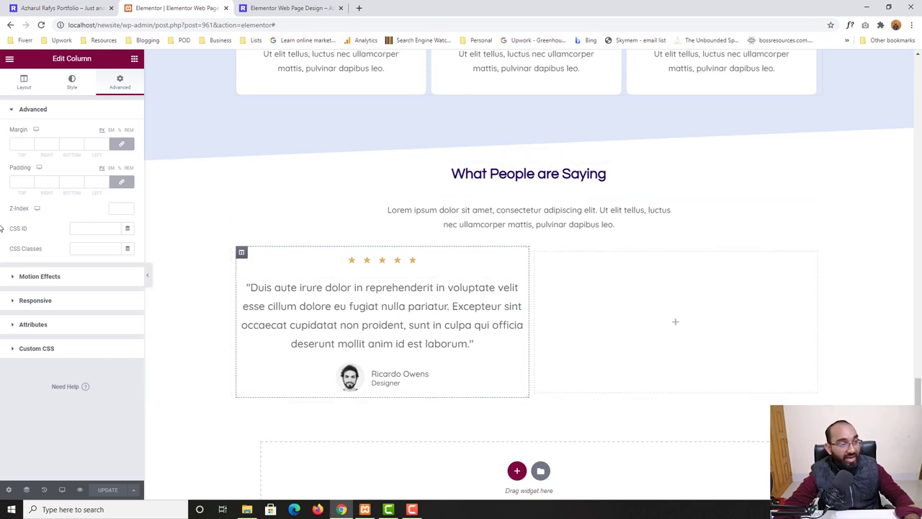
left_click(128, 185)
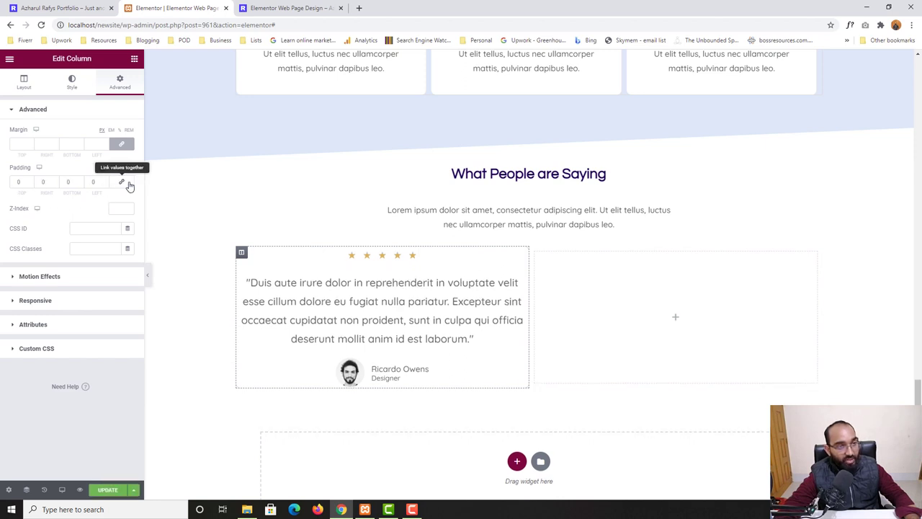
left_click(42, 183)
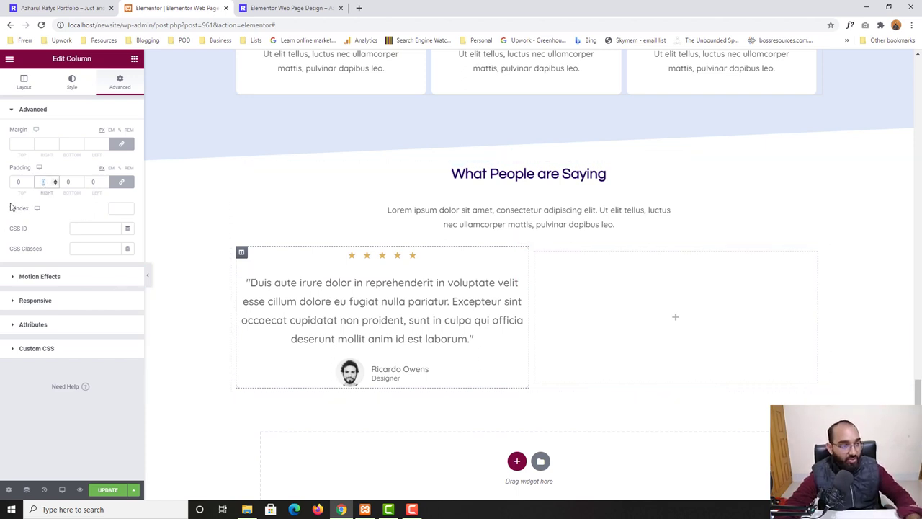
left_click(21, 182)
type("40")
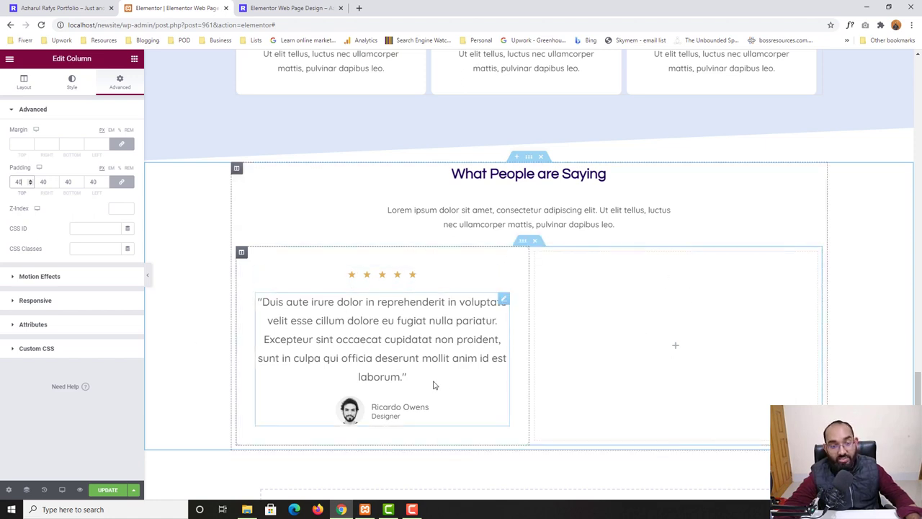
Duplicate the first testimonial column and delete the empty column beside the copy.
right_click(241, 253)
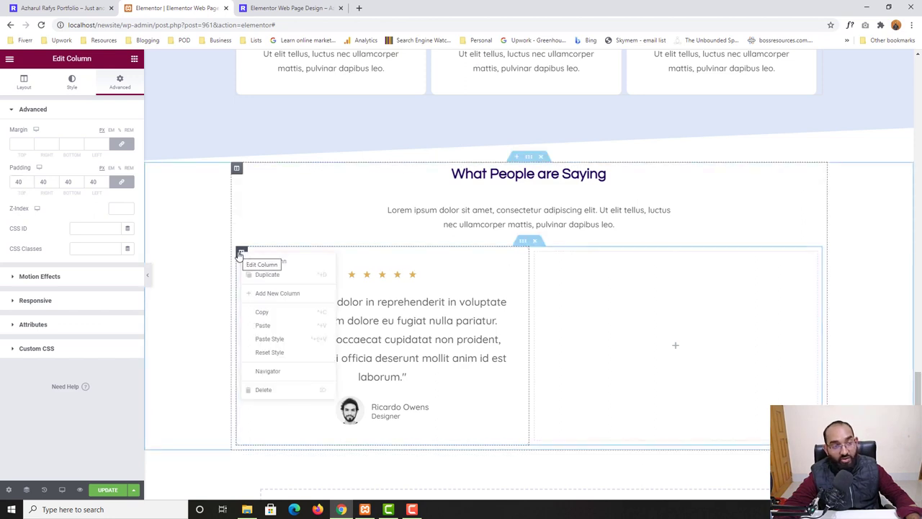
left_click(270, 276)
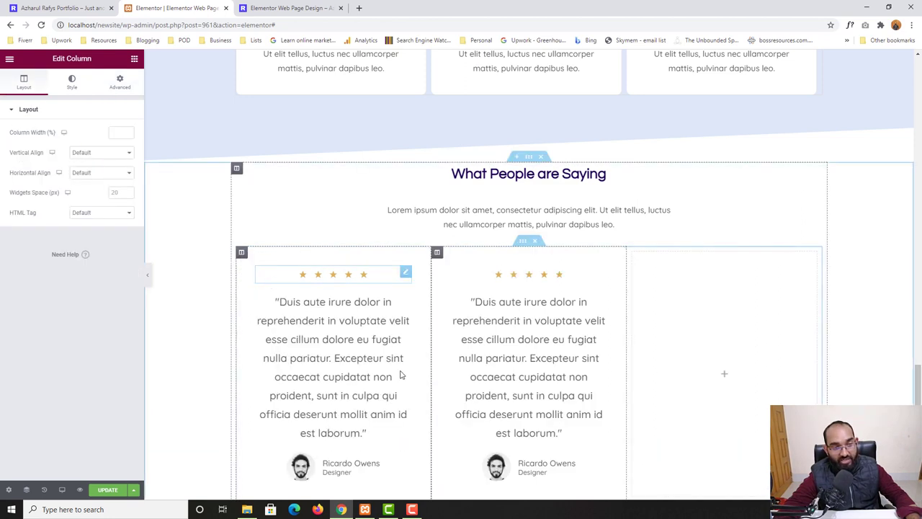
scroll(401, 375, "down", 4)
scroll(495, 216, "up", 2)
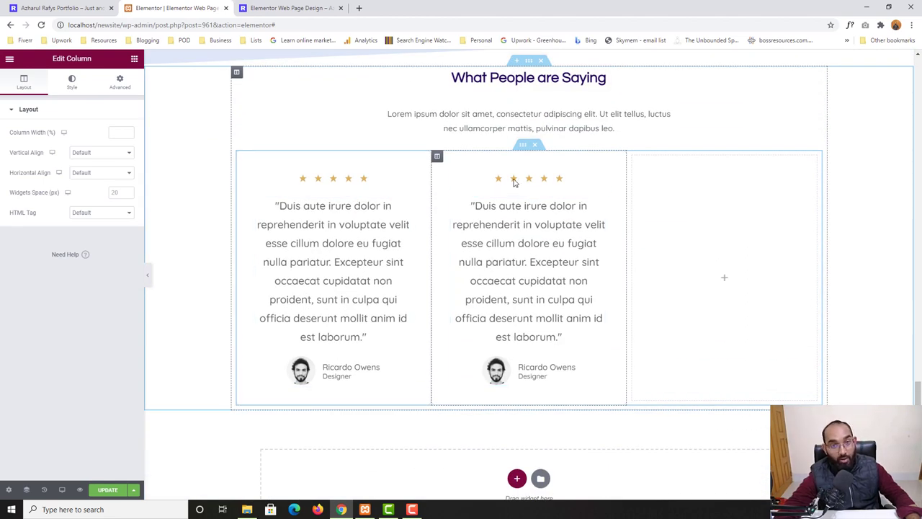
right_click(720, 249)
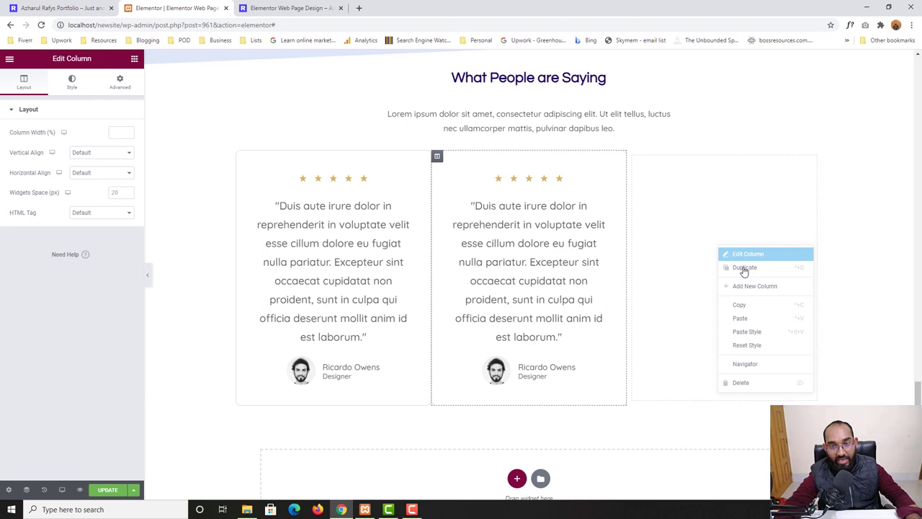
left_click(755, 383)
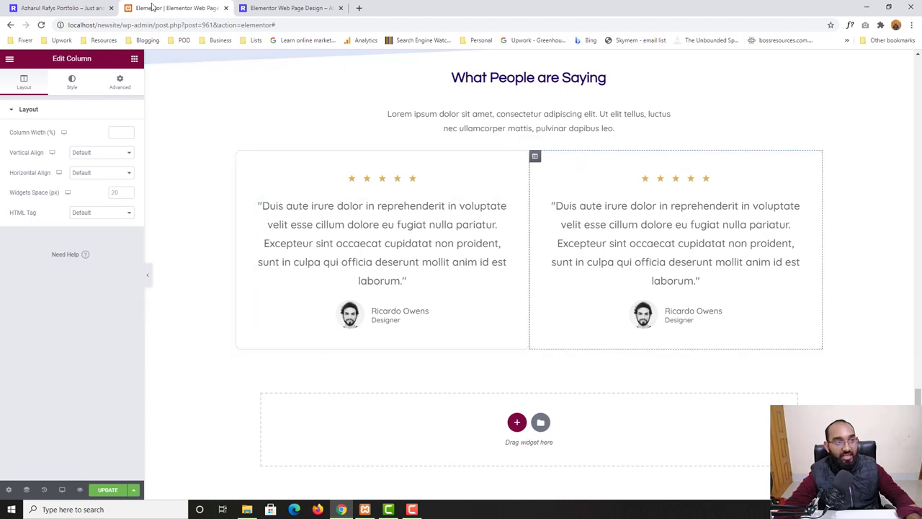
Check the gap between the homepage's testimonial cards and update the edited page.
left_click(78, 5)
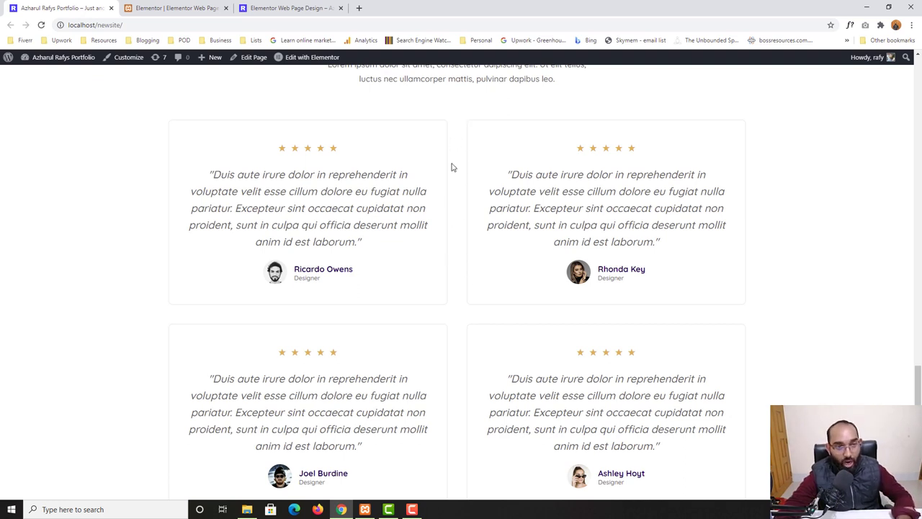
left_click(163, 6)
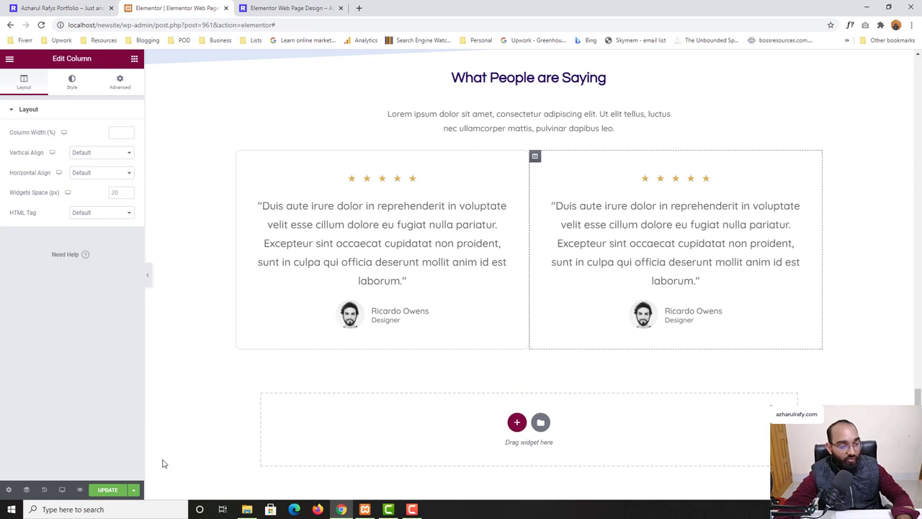
left_click(108, 490)
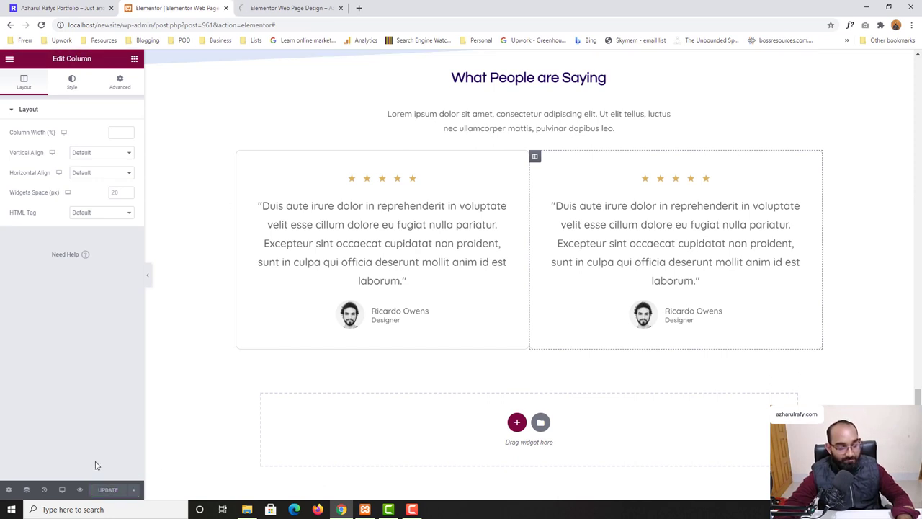
Unlink the first testimonial column's margin values and set its right margin to 20.
left_click(253, 181)
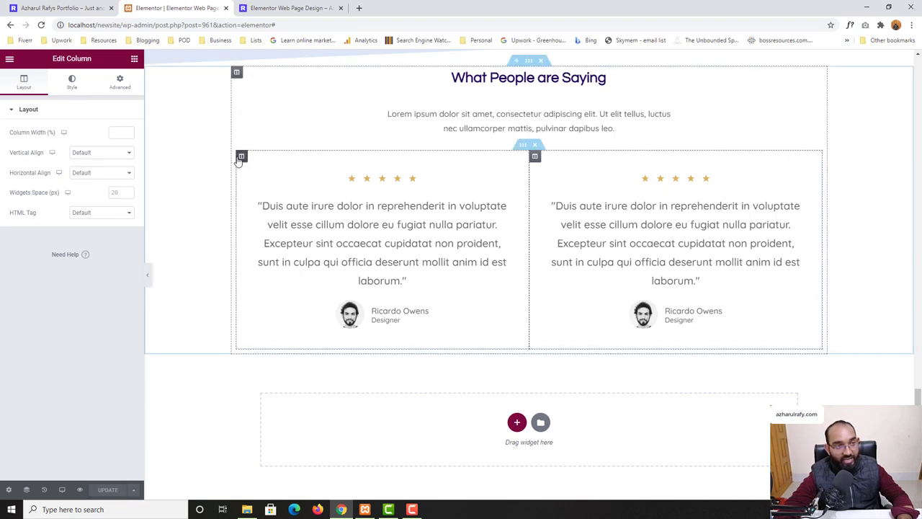
left_click(120, 82)
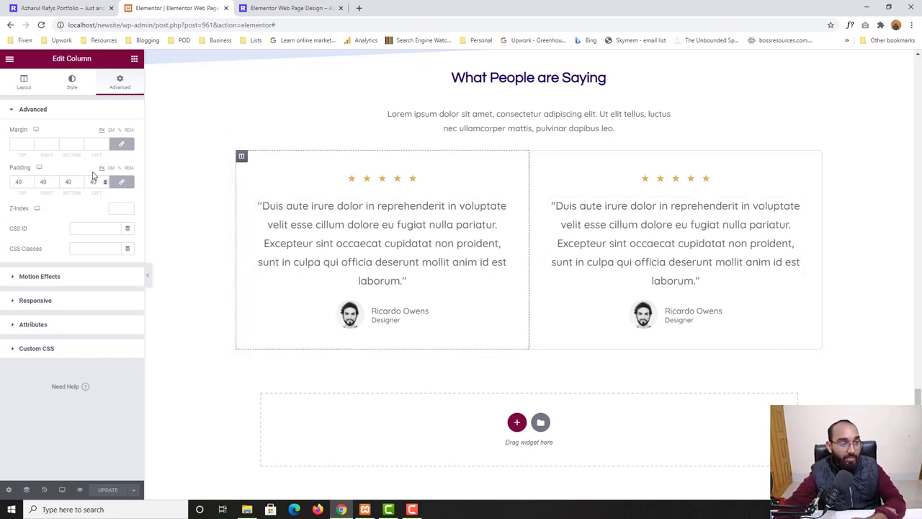
left_click(123, 148)
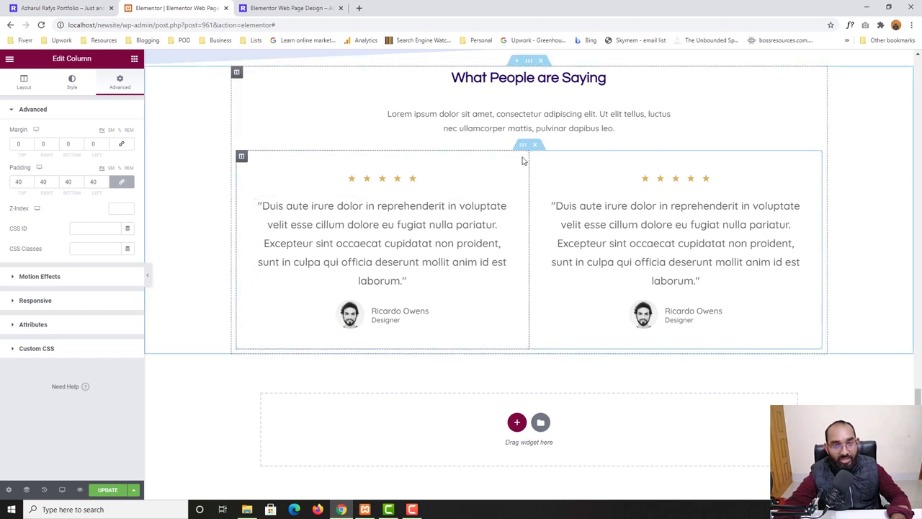
left_click(41, 144)
type("20")
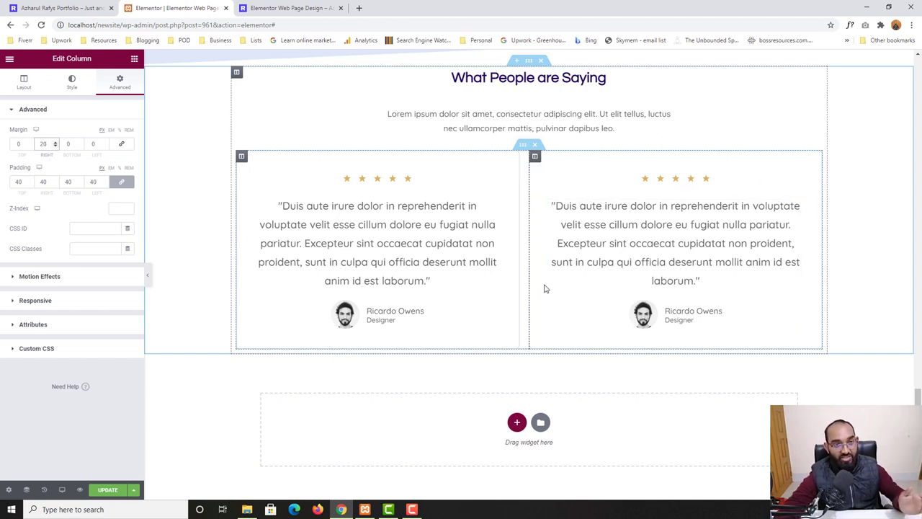
Unlink the second testimonial column's margin values and set its left margin to 20.
left_click(535, 157)
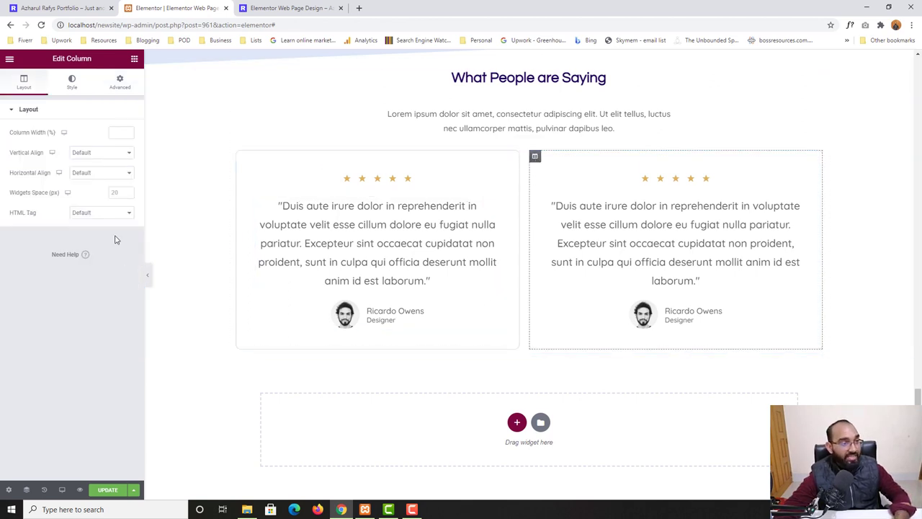
left_click(127, 91)
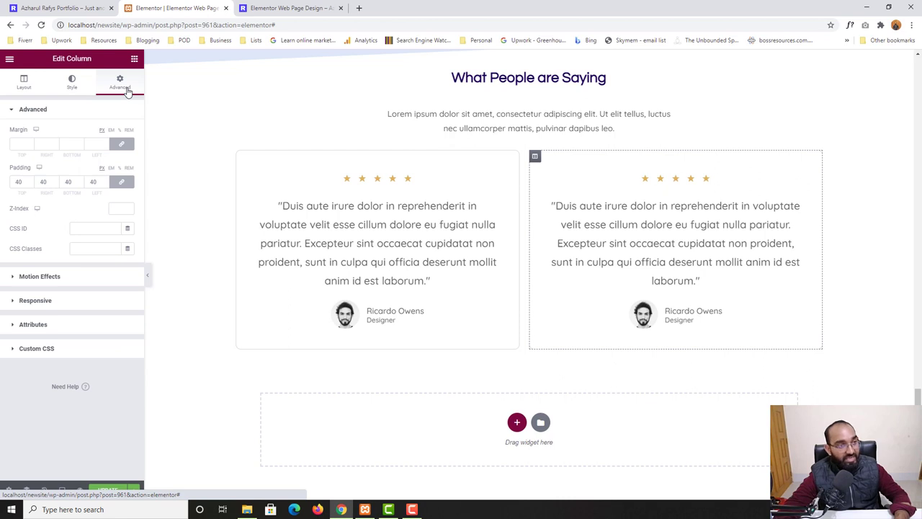
left_click(121, 145)
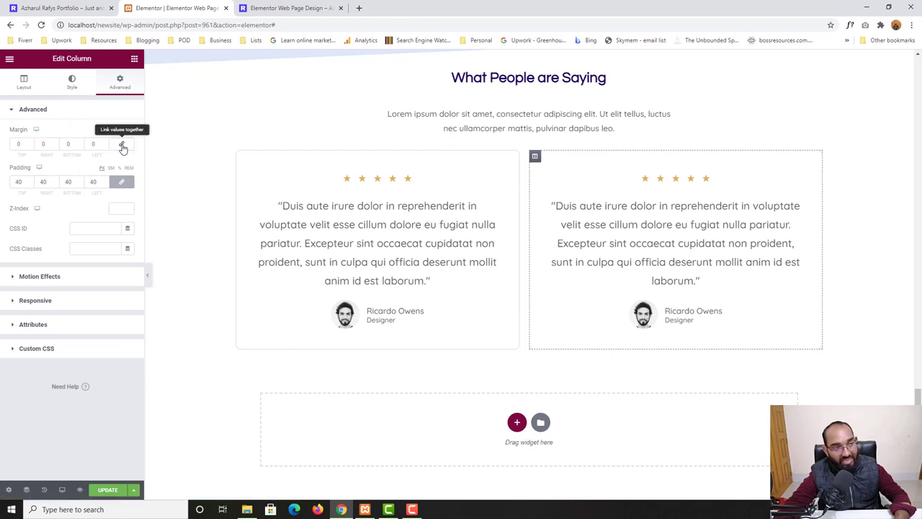
left_click(97, 145)
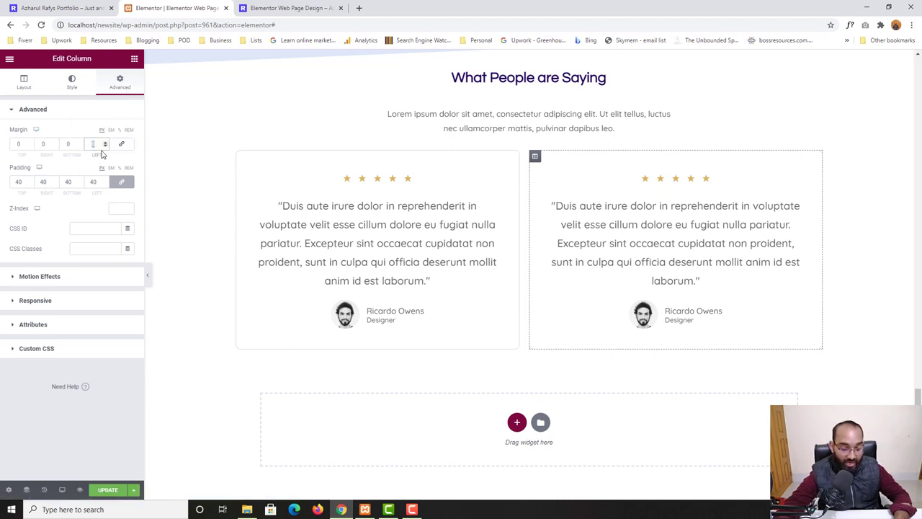
type("4")
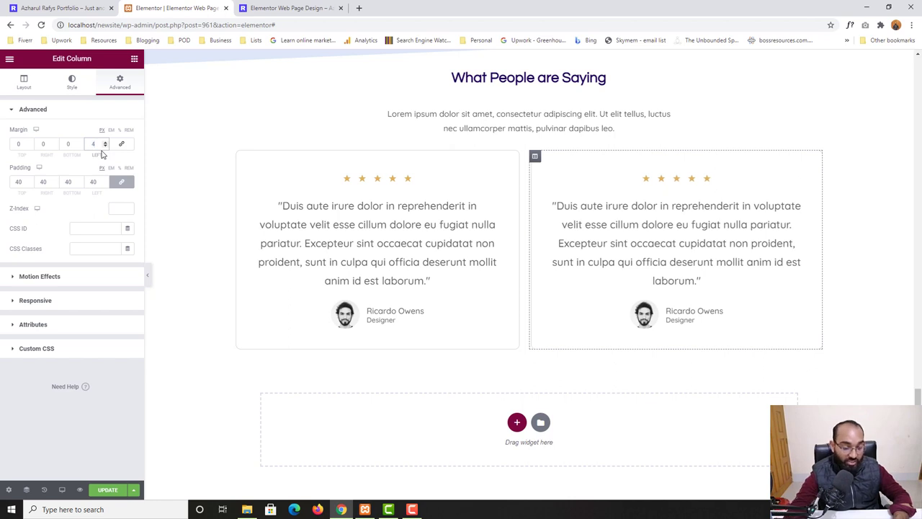
key("BackSpace")
type("020")
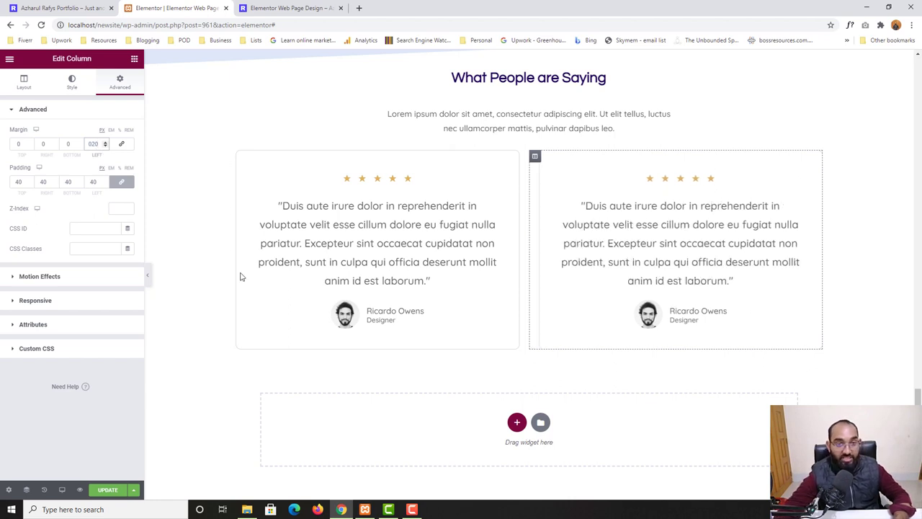
Update the page and preview it down to the two spaced testimonial cards.
left_click(109, 490)
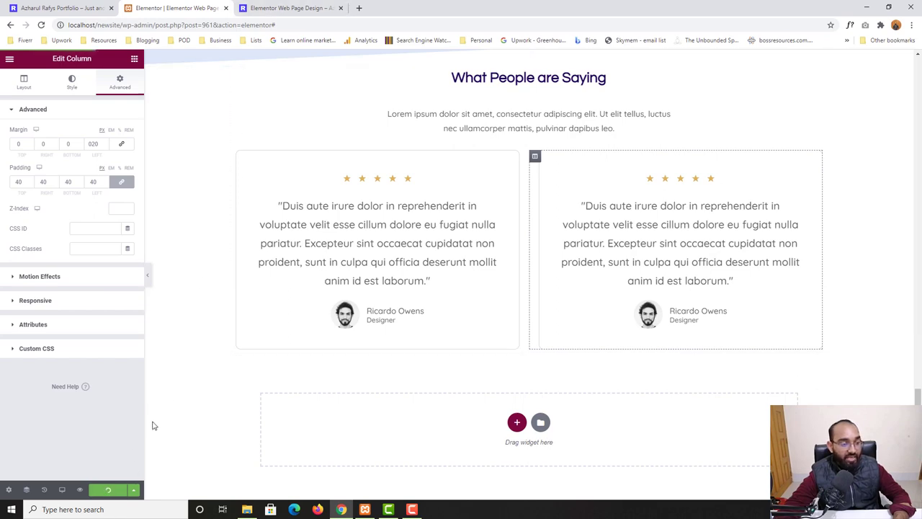
left_click(293, 8)
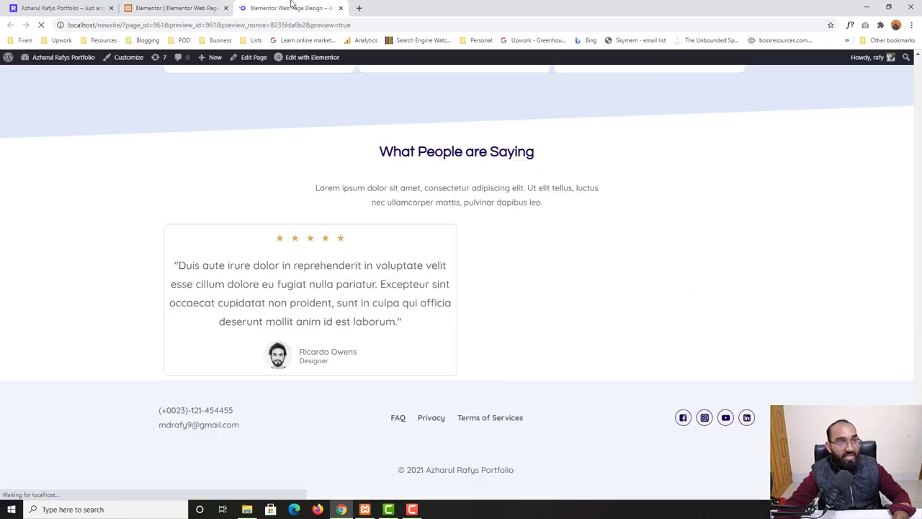
scroll(19, 360, "down", 5)
scroll(14, 364, "down", 15)
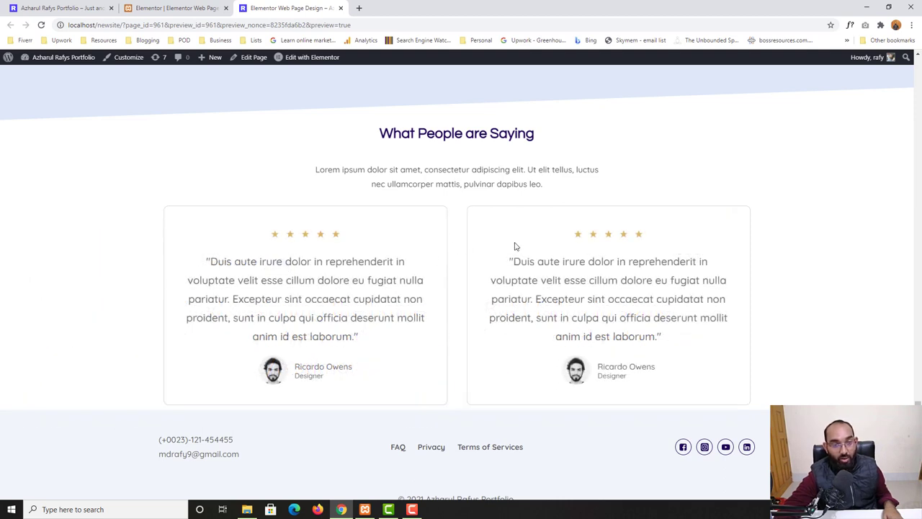
Compare the homepage's second testimonial card with the second card in the page preview, and return to the page editor.
key("ctrl+shift+Tab")
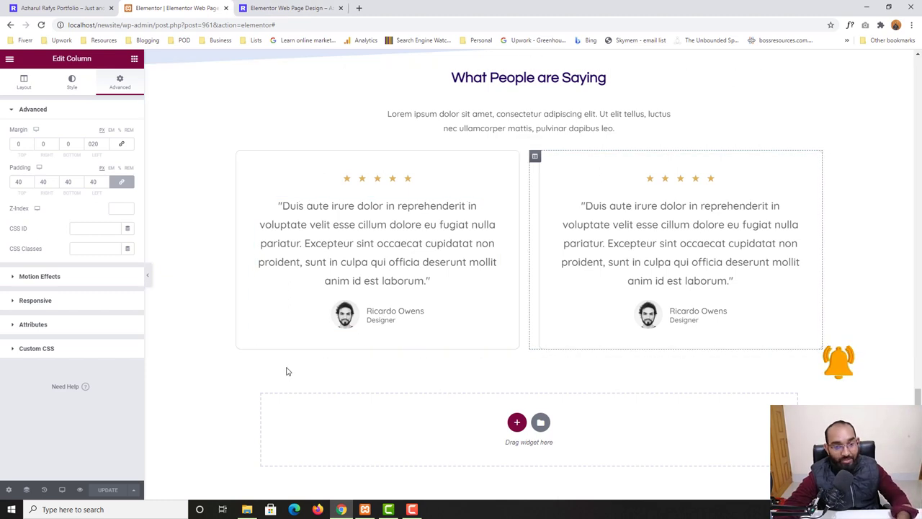
key("ctrl+Page_Up")
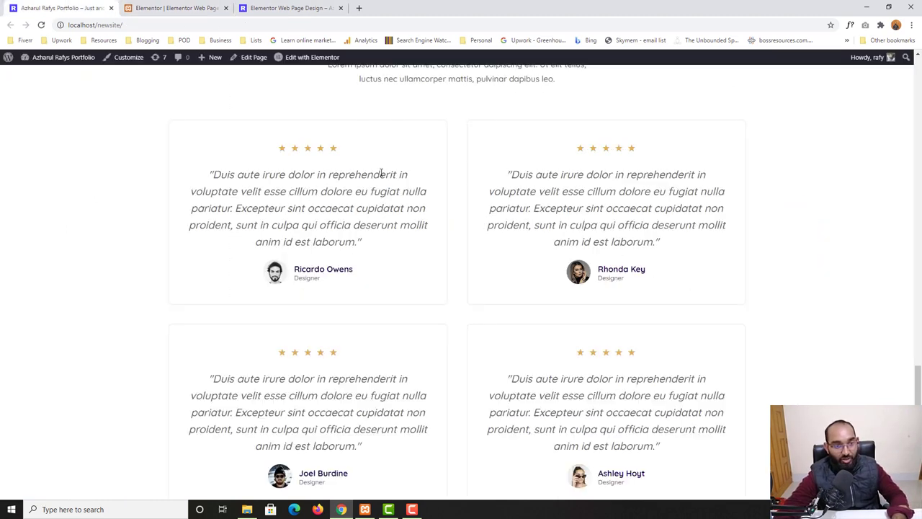
mouse_move(507, 173)
left_mouse_down()
mouse_move(698, 245)
mouse_move(495, 172)
left_mouse_up()
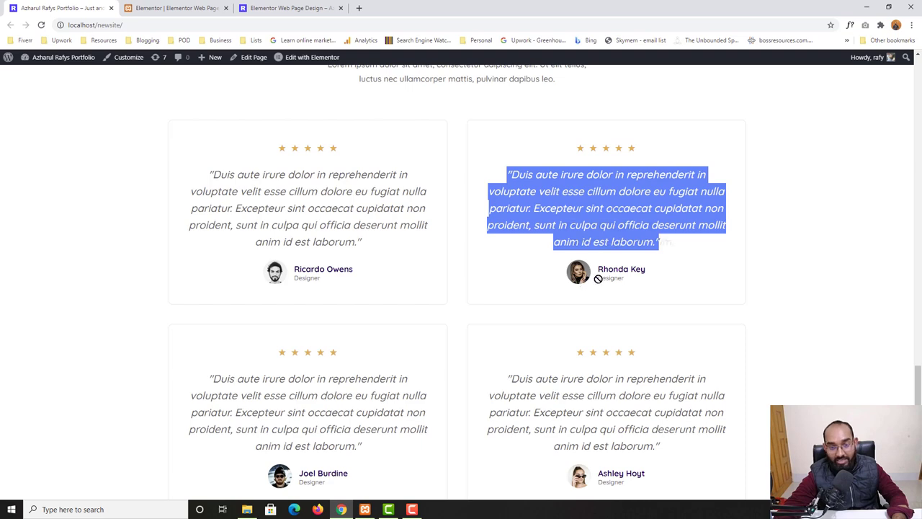
left_click_drag(598, 279, 266, 4)
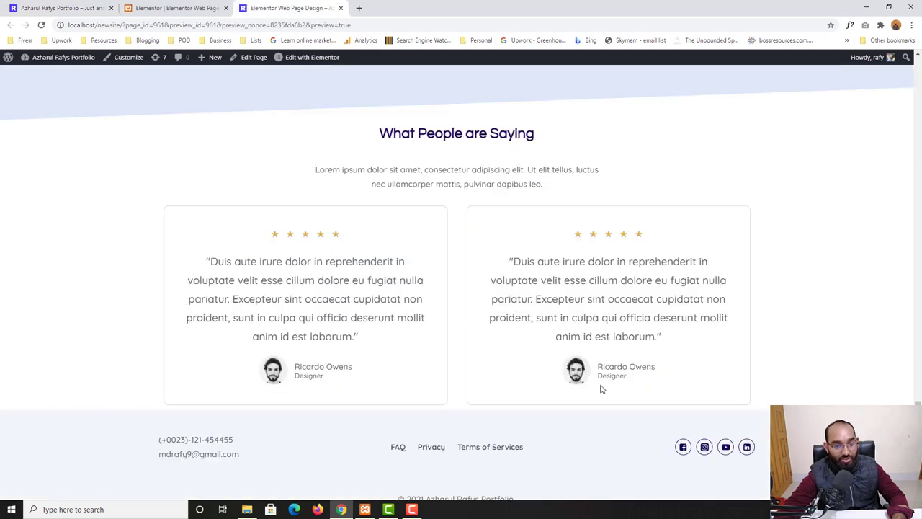
left_click(178, 4)
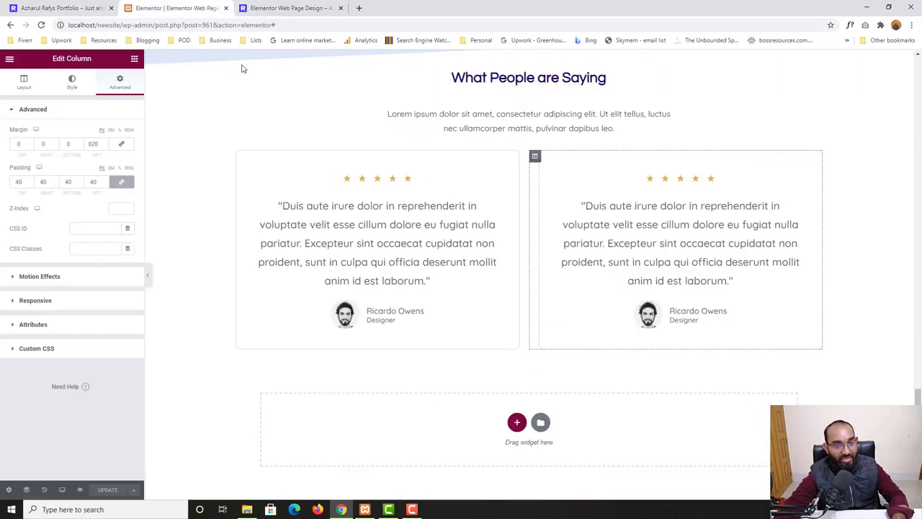
Replace the second testimonial's image with the media library portrait of the woman used on the homepage's second card.
left_click(656, 322)
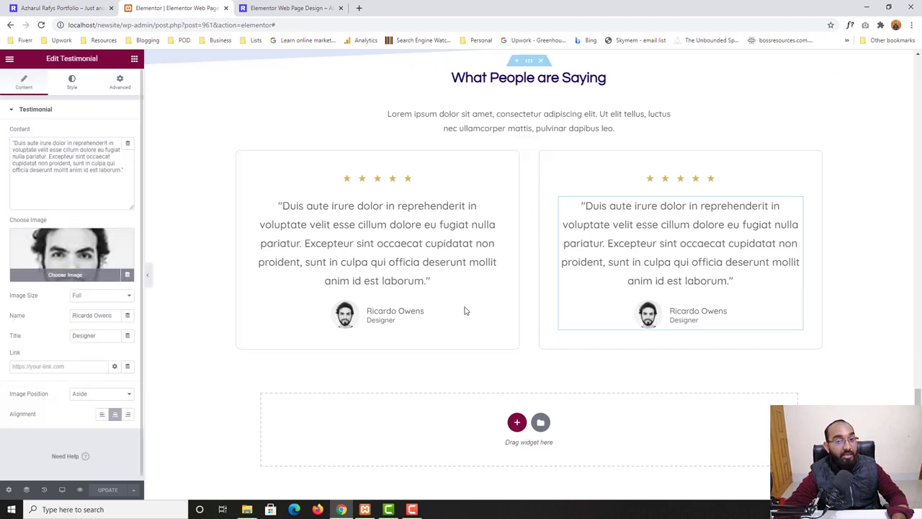
left_click(50, 282)
scroll(681, 332, "down", 1)
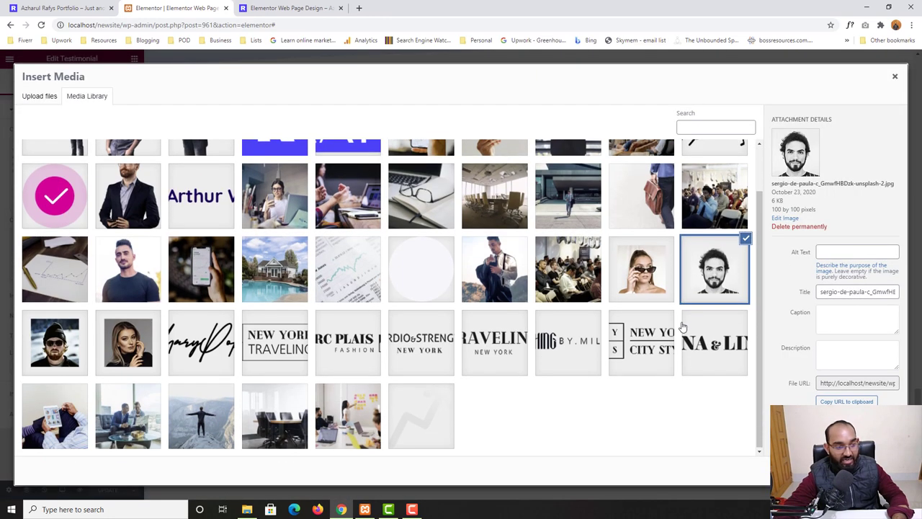
left_click(124, 347)
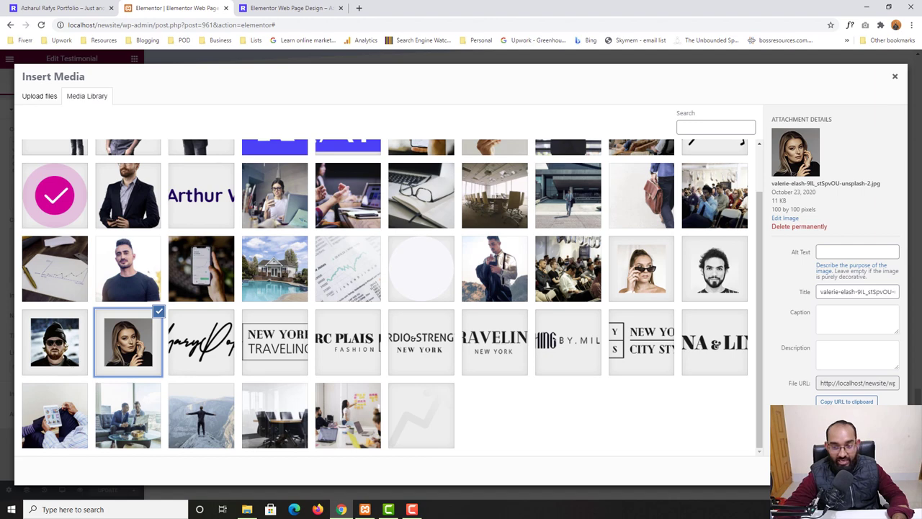
double_click(124, 347)
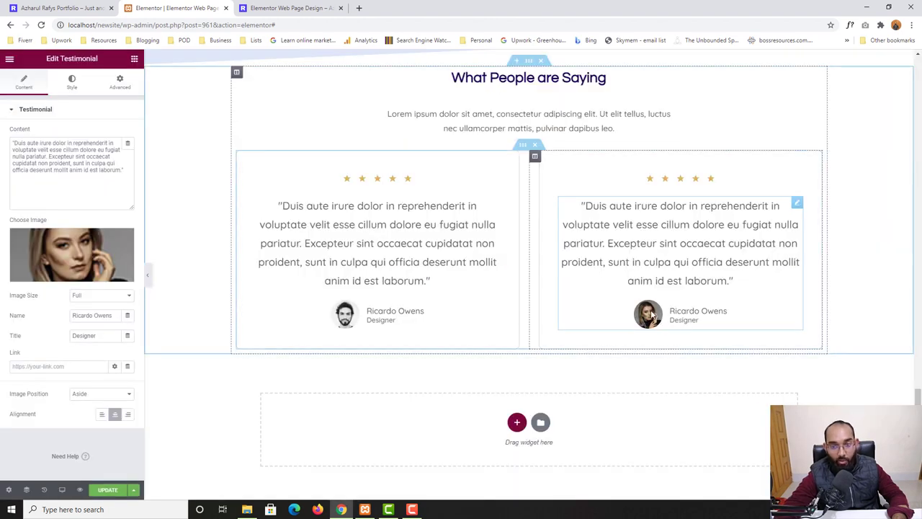
Check the second testimonial card against the homepage's card, and update the edited page.
key("ctrl+shift+Tab")
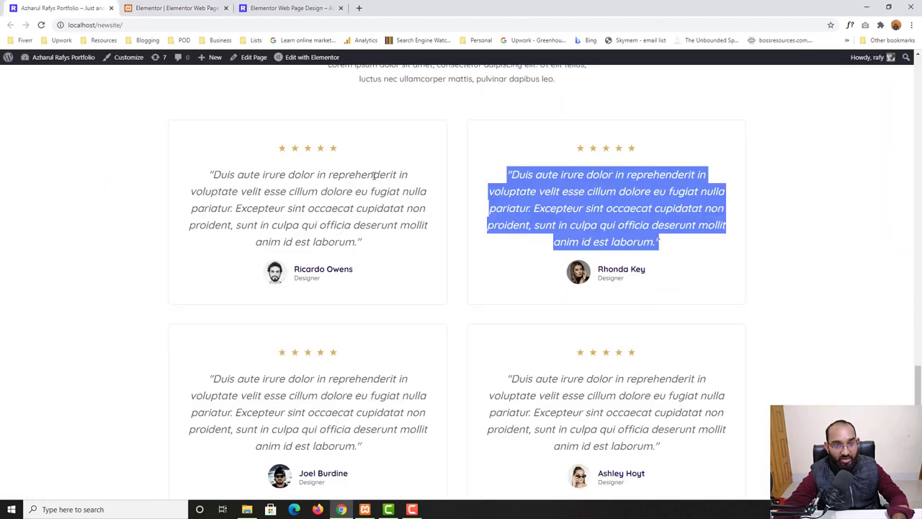
left_click(302, 238)
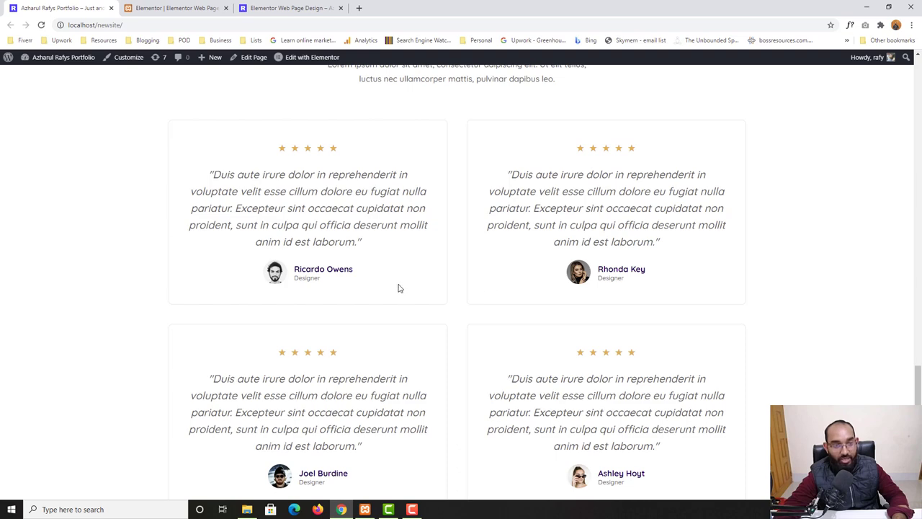
left_click(259, 8)
left_click(216, 8)
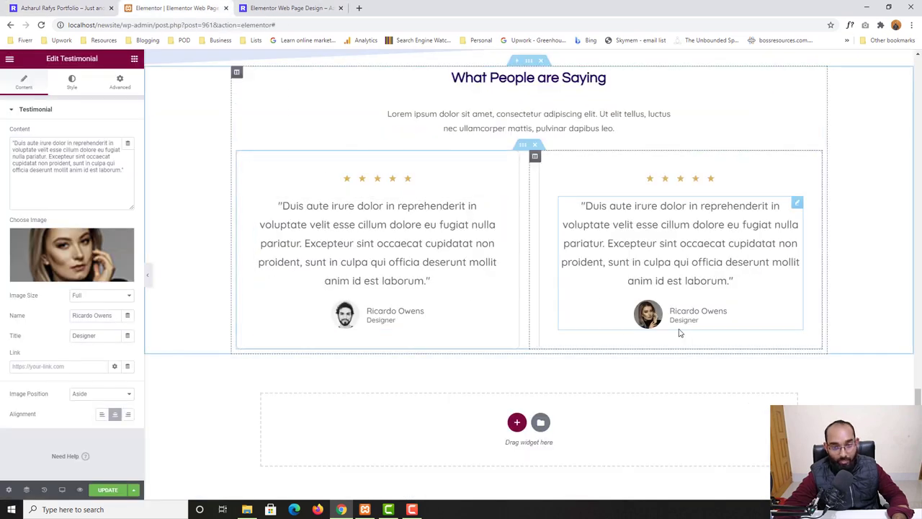
left_click(107, 489)
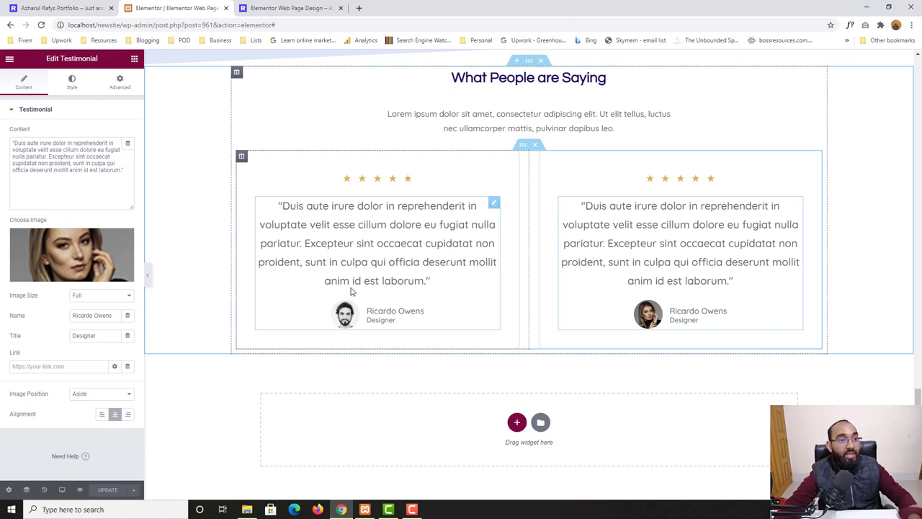
Examine the homepage's four testimonial cards, comparing the first row's layout with the second row's.
key("ctrl+shift+Tab")
scroll(264, 314, "down", 2)
scroll(333, 309, "down", 2)
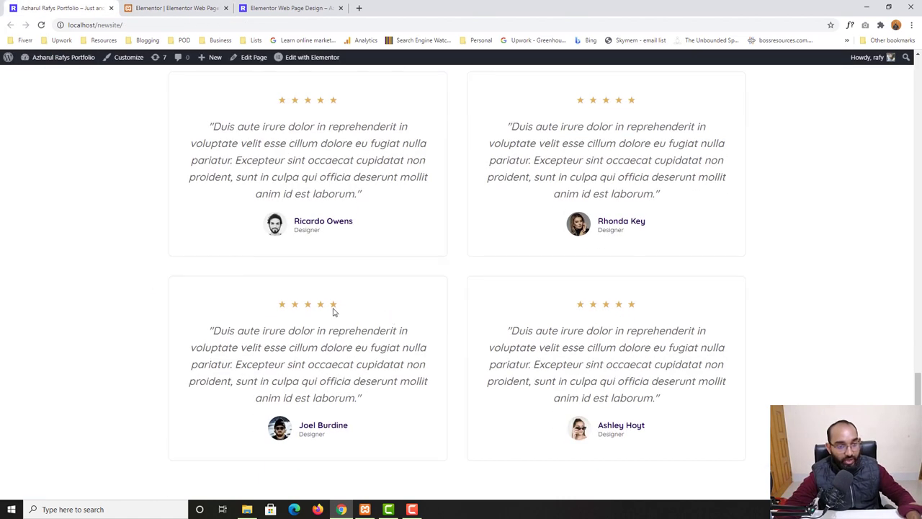
scroll(486, 306, "up", 2)
scroll(735, 195, "down", 1)
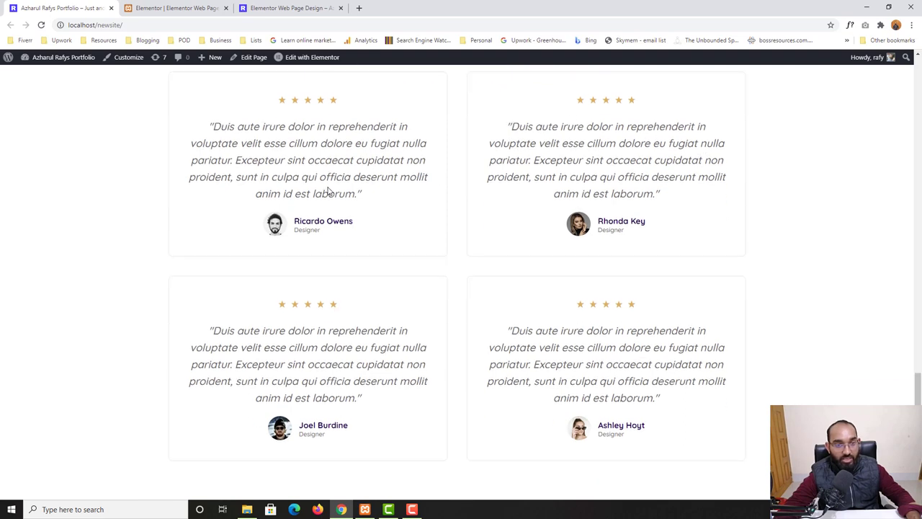
left_click_drag(300, 181, 602, 178)
left_click(602, 177)
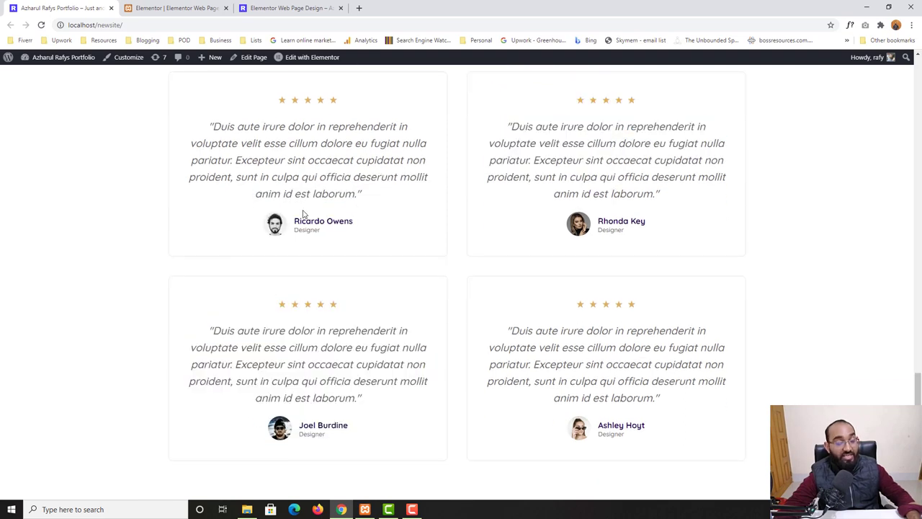
scroll(375, 281, "down", 2)
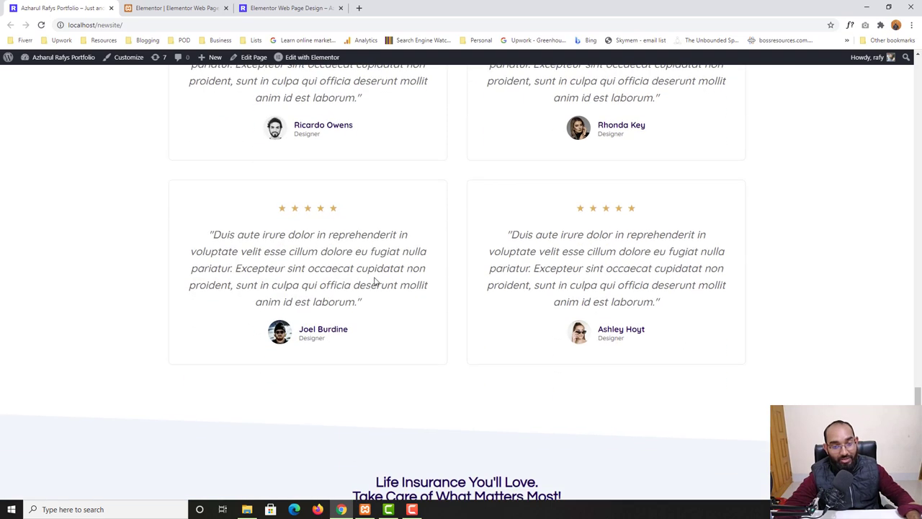
Return to the page editor and duplicate the inner section that holds the two testimonial cards.
key("ctrl+Tab")
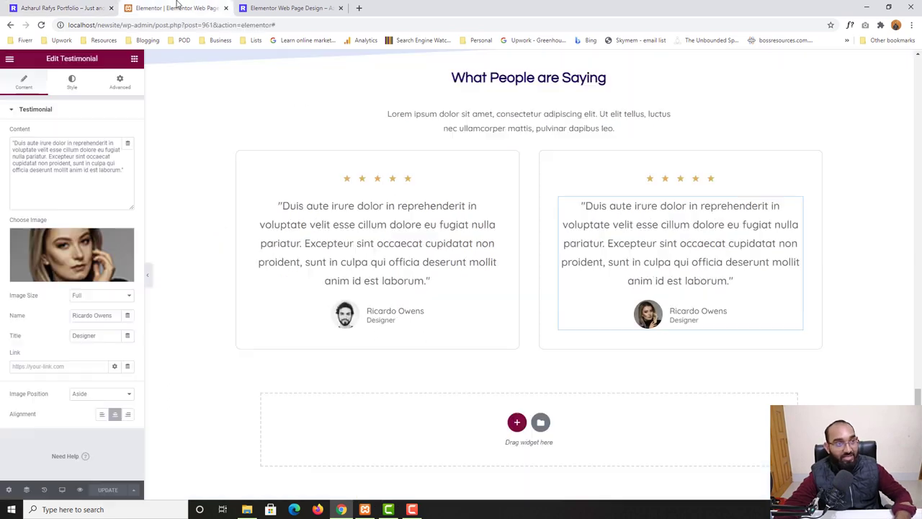
scroll(537, 273, "up", 1)
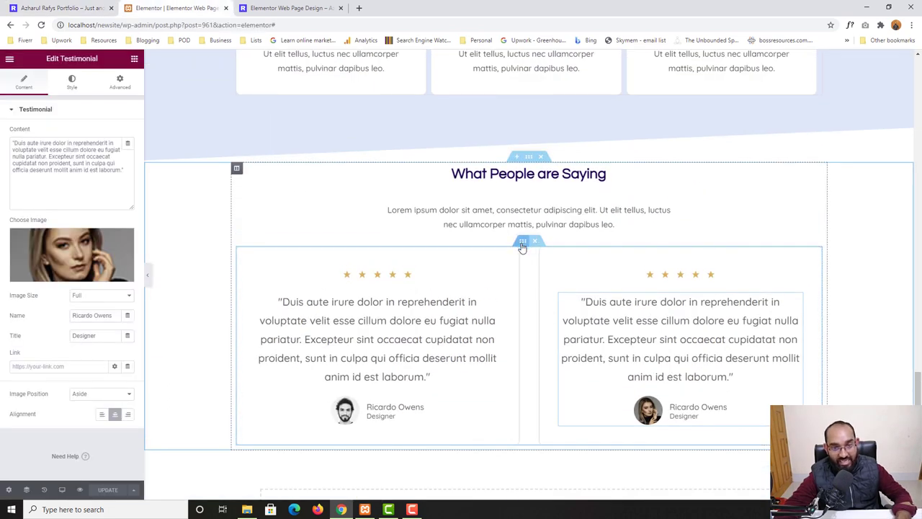
right_click(523, 245)
left_click(494, 272)
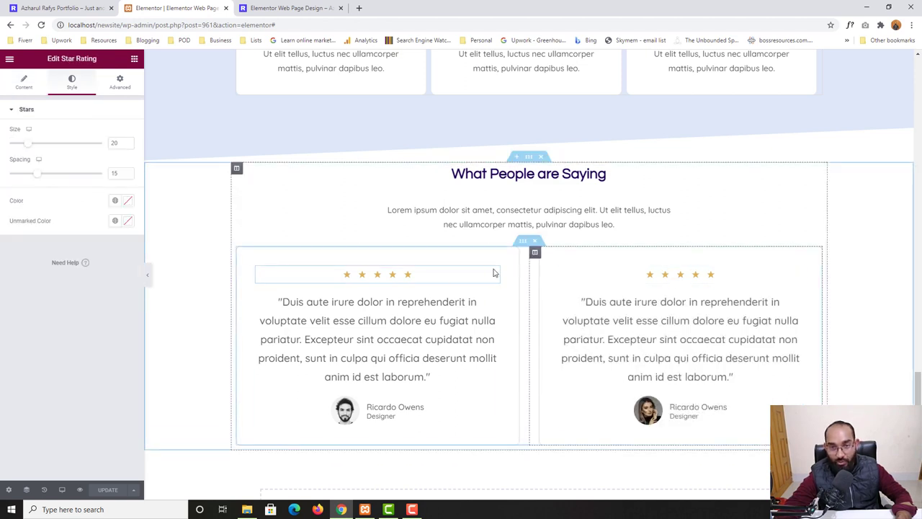
left_click(526, 244)
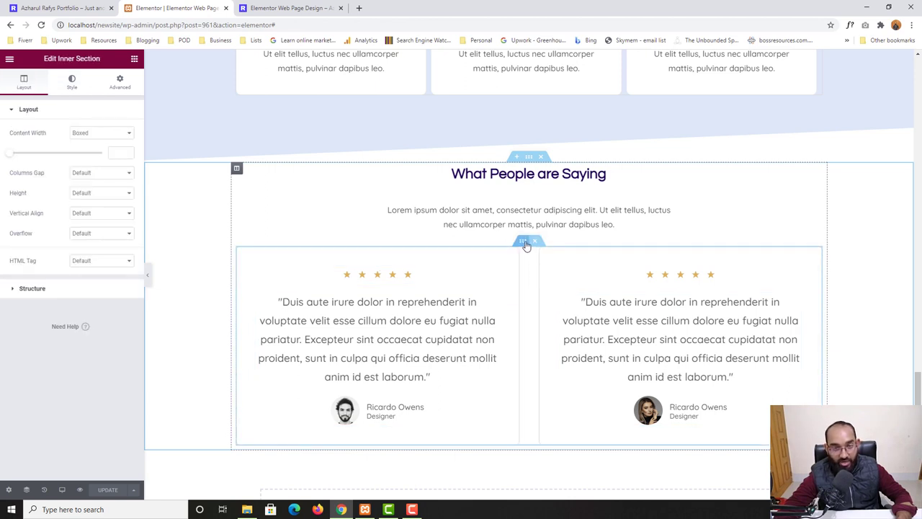
right_click(525, 245)
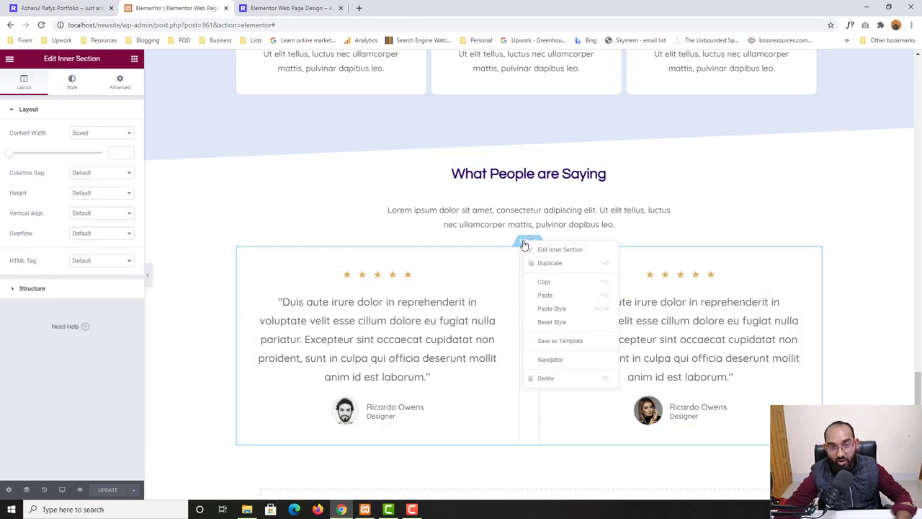
left_click(565, 264)
scroll(639, 324, "down", 3)
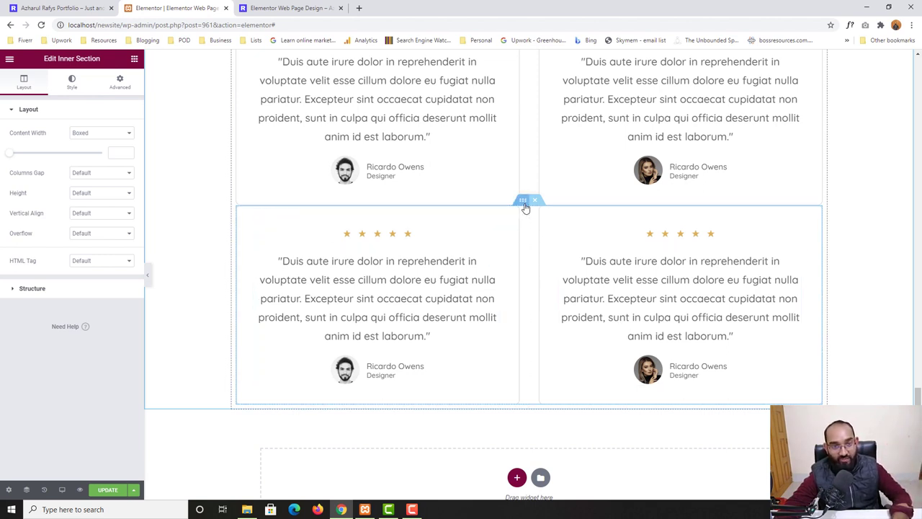
Update the page and reload its preview to inspect both rows of testimonial cards.
left_click(109, 489)
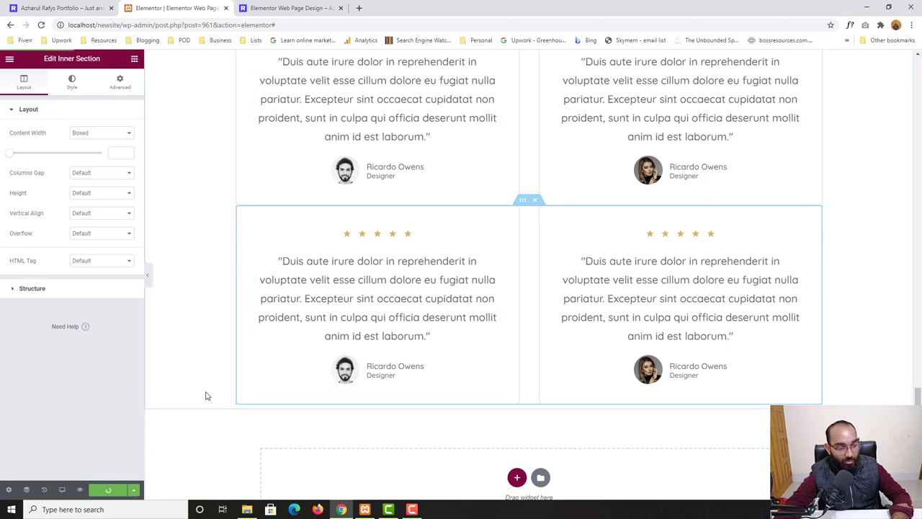
left_click(240, 10)
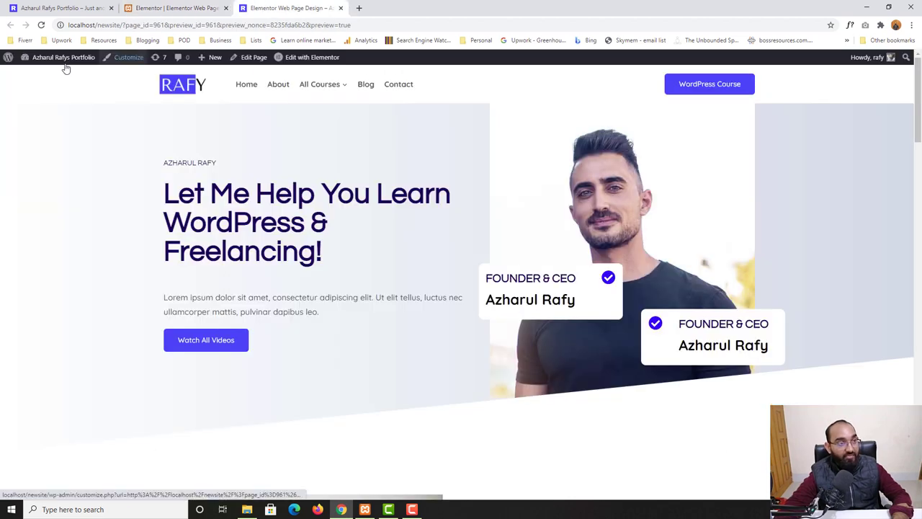
left_click(42, 25)
scroll(123, 383, "down", 20)
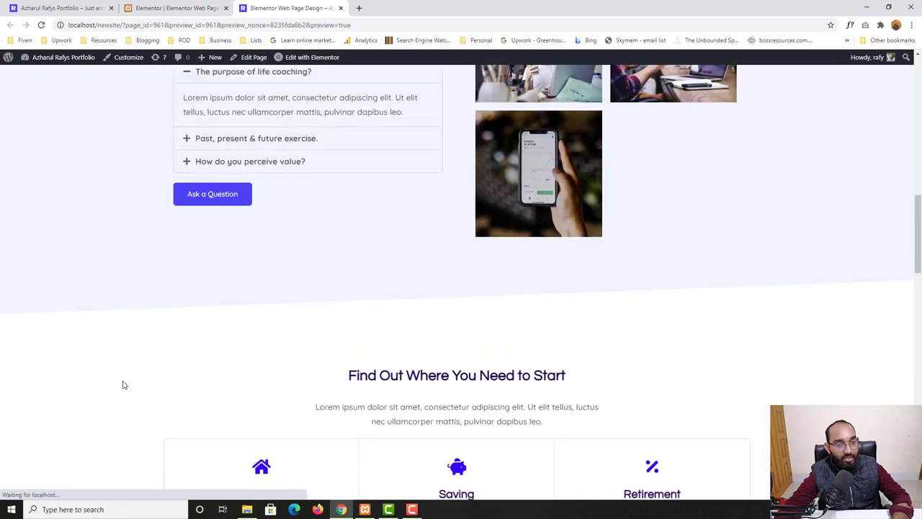
scroll(291, 373, "down", 2)
scroll(628, 303, "up", 3)
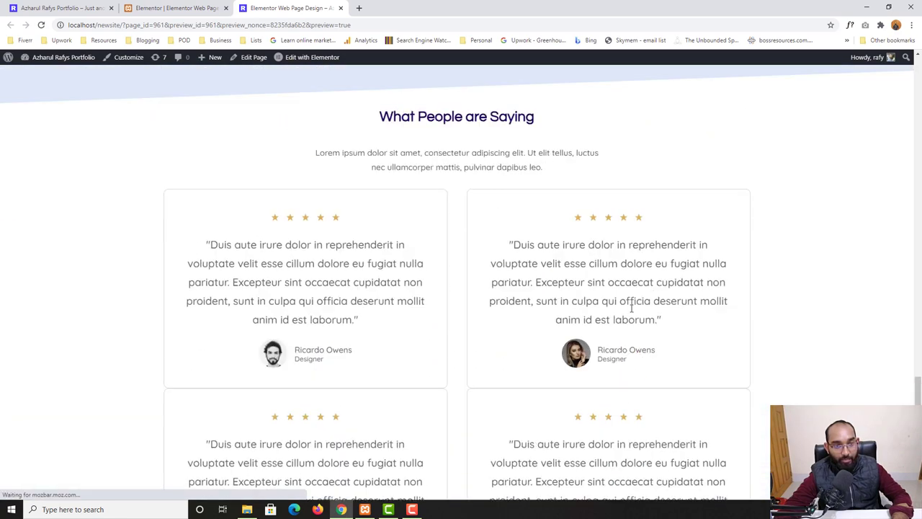
scroll(663, 274, "down", 2)
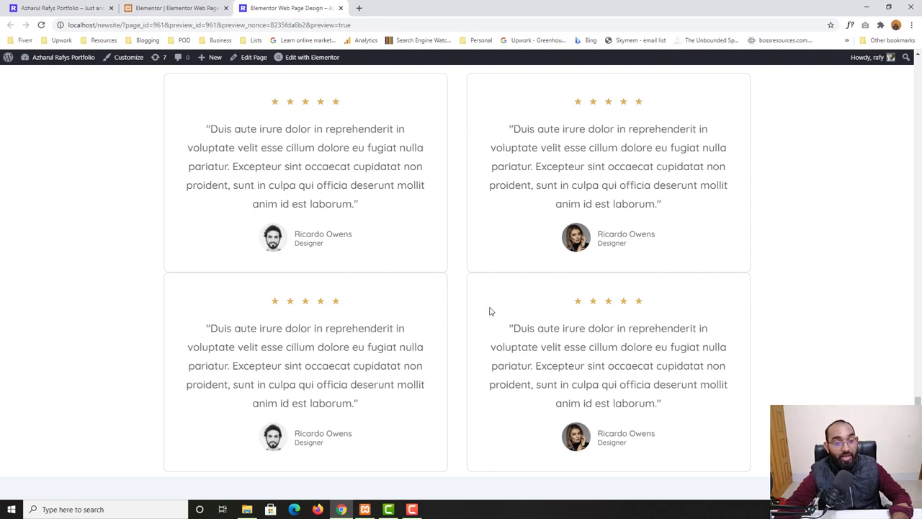
scroll(450, 230, "up", 1)
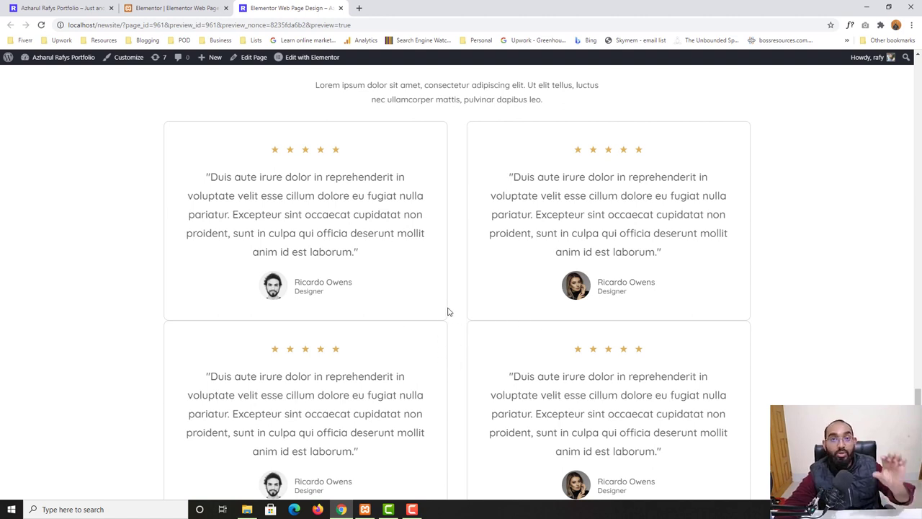
Unlink the duplicated inner section's margin values and set its top margin to 40 px in the page editor.
left_click(176, 7)
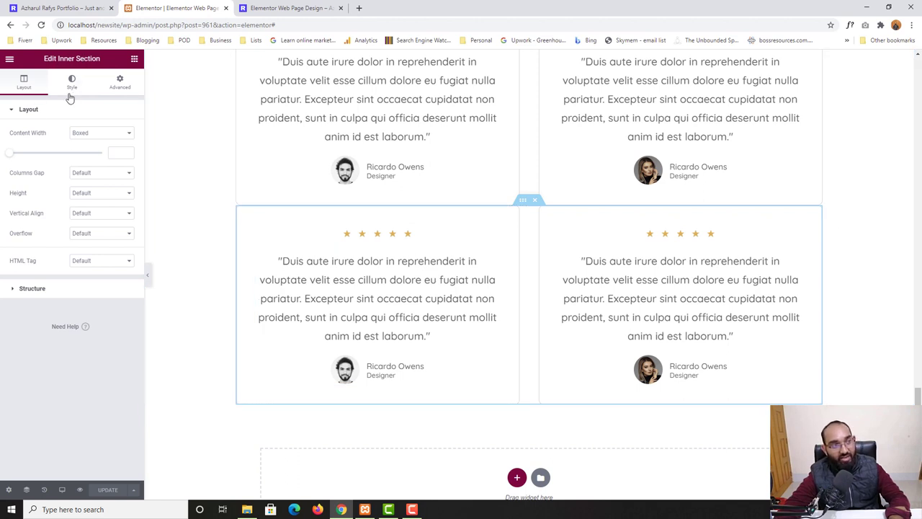
left_click(119, 83)
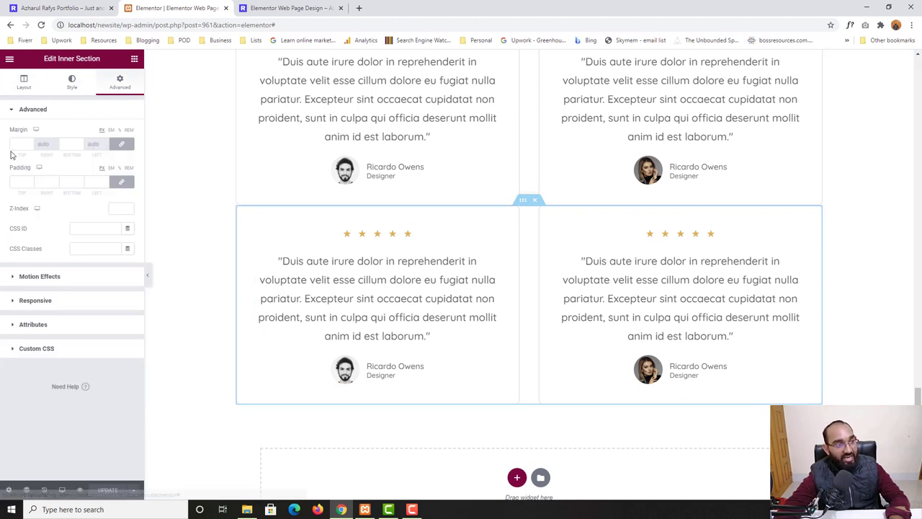
left_click(124, 147)
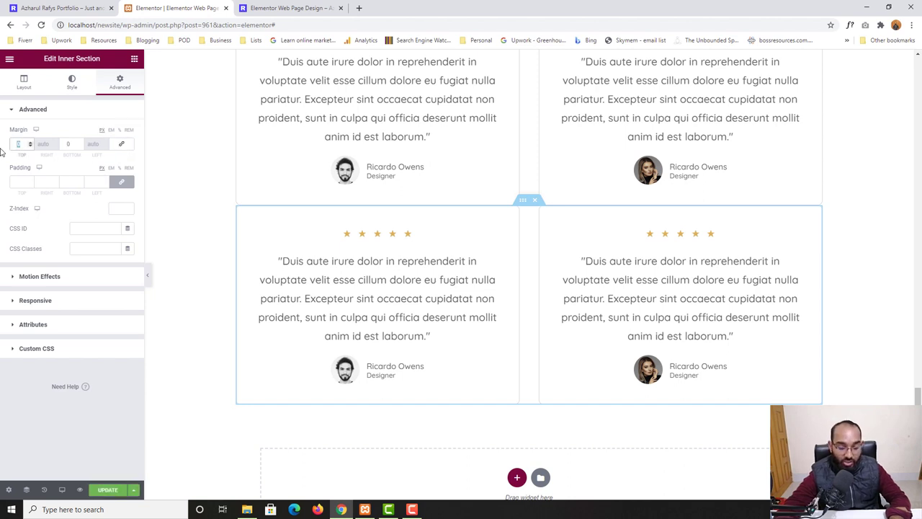
type("40")
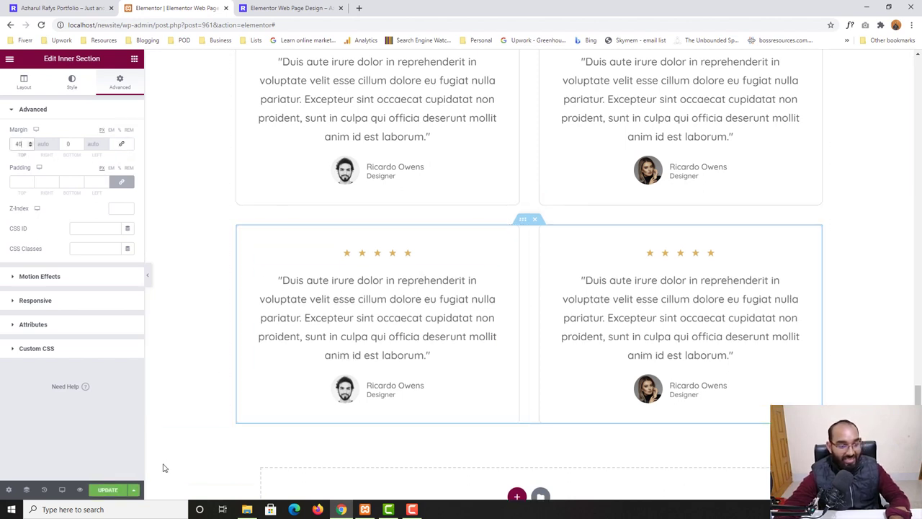
Update the page and check the gap between the two testimonial rows in the reloaded preview.
left_click(104, 490)
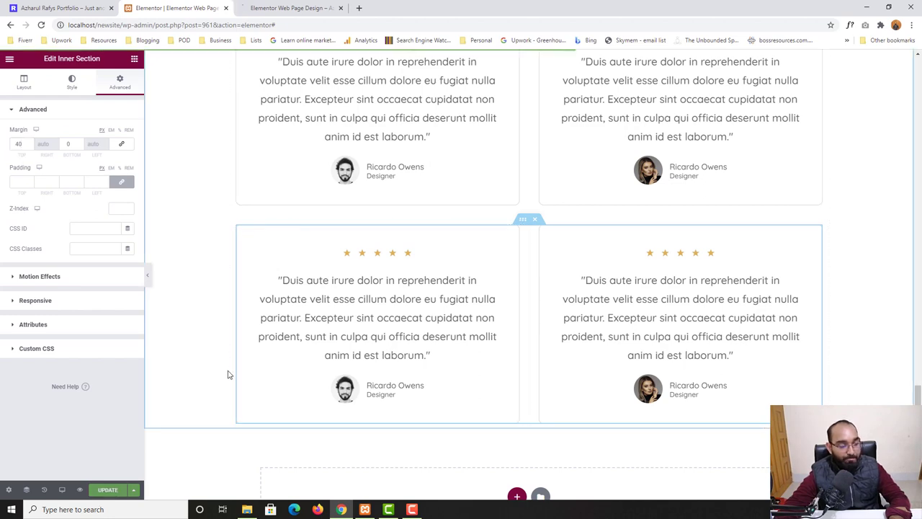
key("ctrl+Tab")
key("F5")
scroll(95, 366, "down", 10)
scroll(94, 367, "down", 20)
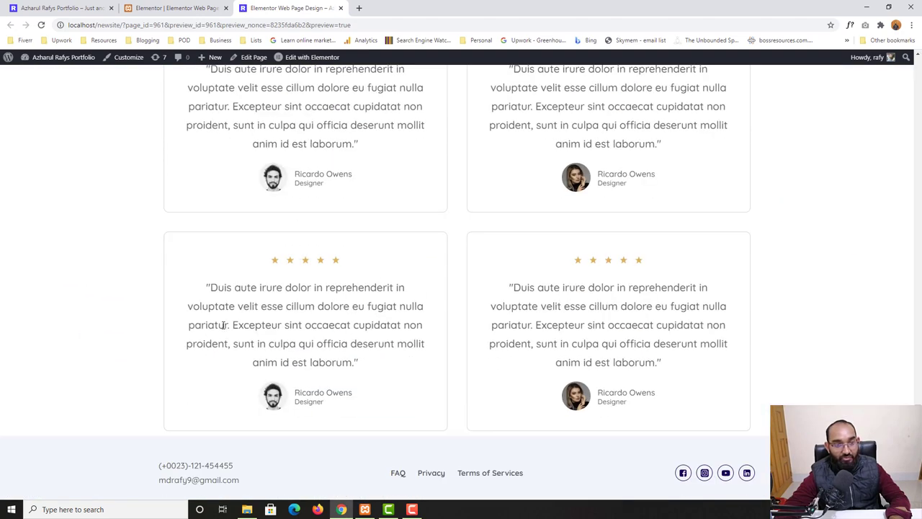
scroll(564, 342, "up", 2)
scroll(700, 307, "up", 2)
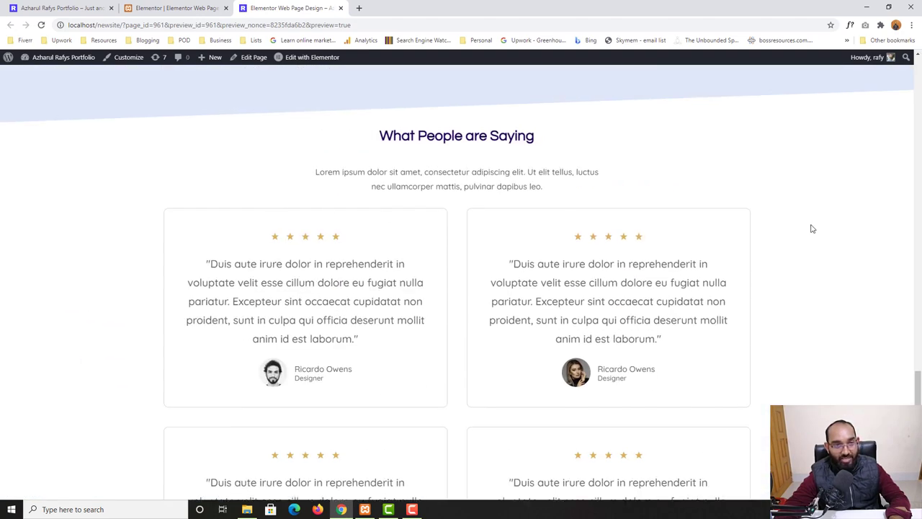
scroll(812, 228, "down", 3)
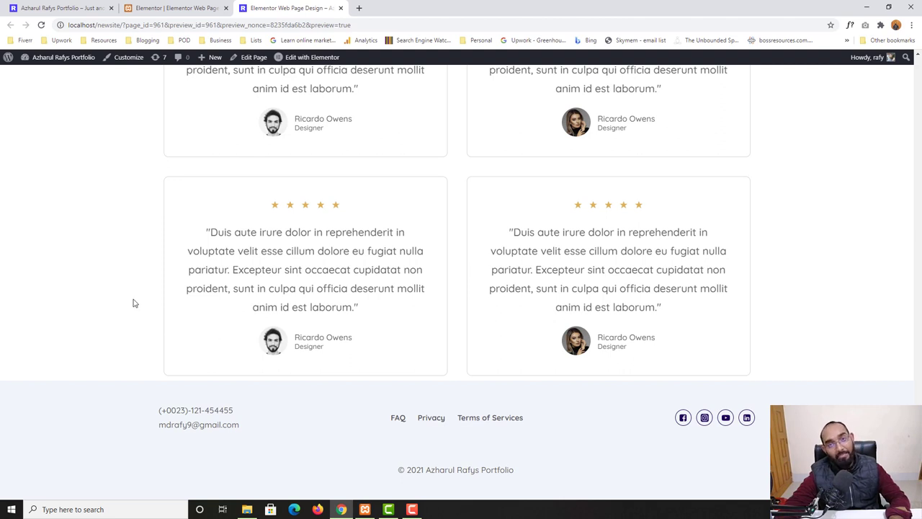
scroll(348, 260, "up", 2)
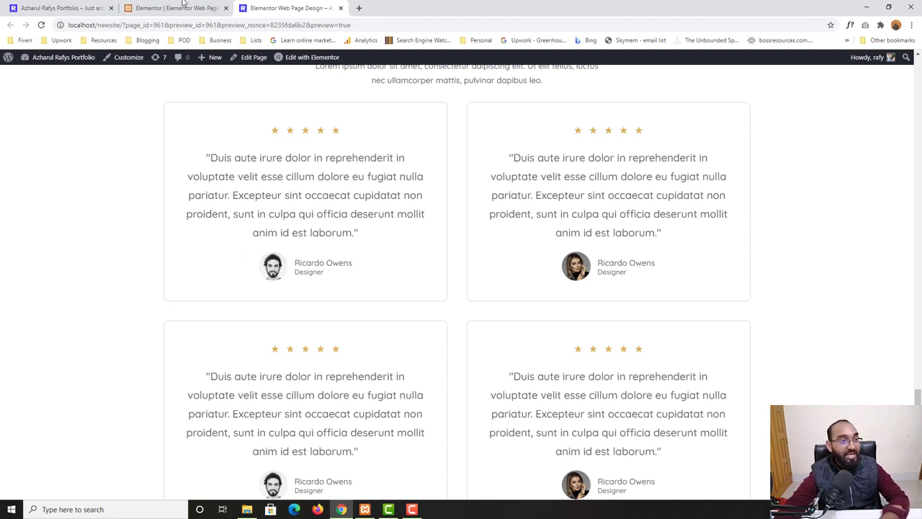
Examine the spacing above and below the homepage's "What People are Saying" section.
left_click(83, 9)
scroll(79, 307, "down", 1)
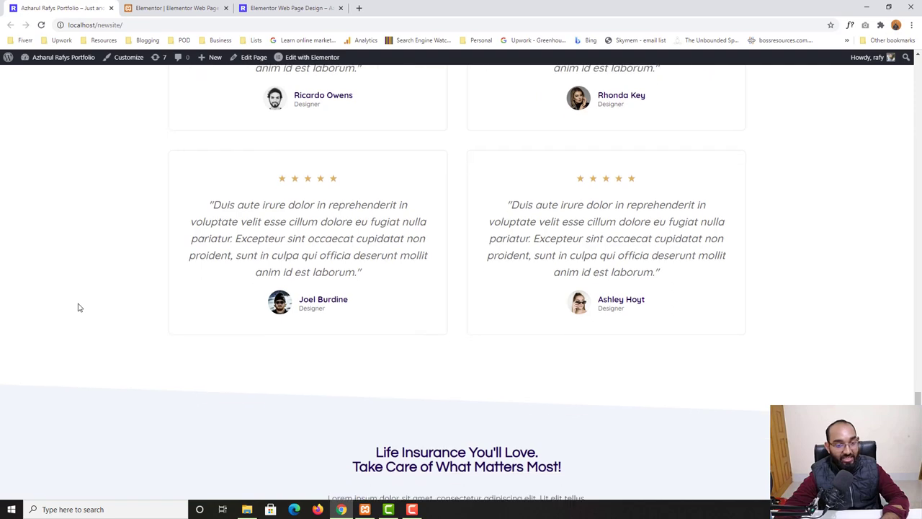
scroll(319, 308, "up", 3)
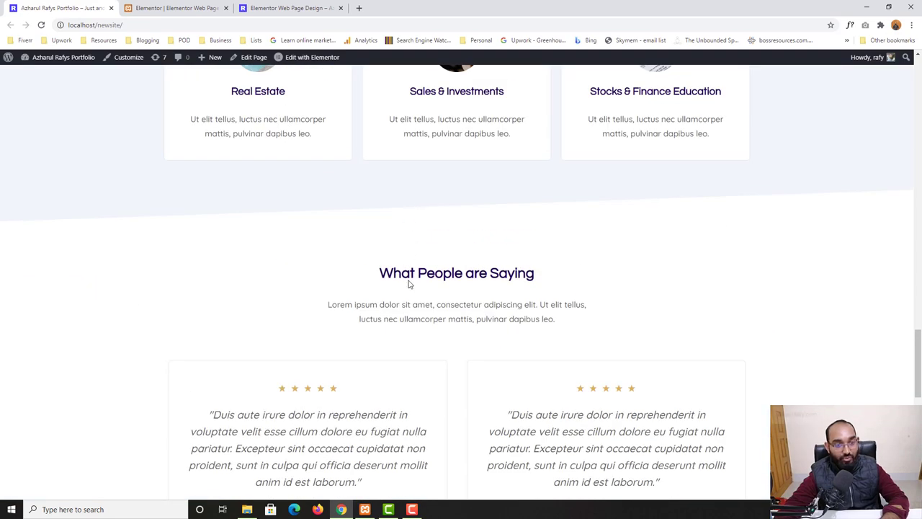
scroll(433, 266, "down", 3)
scroll(449, 253, "up", 2)
scroll(484, 186, "down", 7)
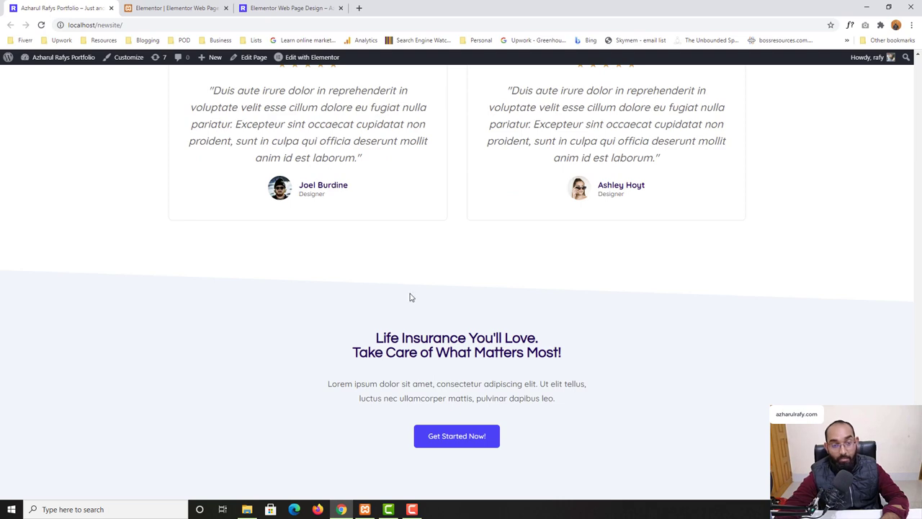
Unlink the padding values of the "What People are Saying" section in the page editor and set its top padding to 100 px.
left_click(173, 8)
scroll(433, 360, "up", 4)
scroll(441, 260, "down", 2)
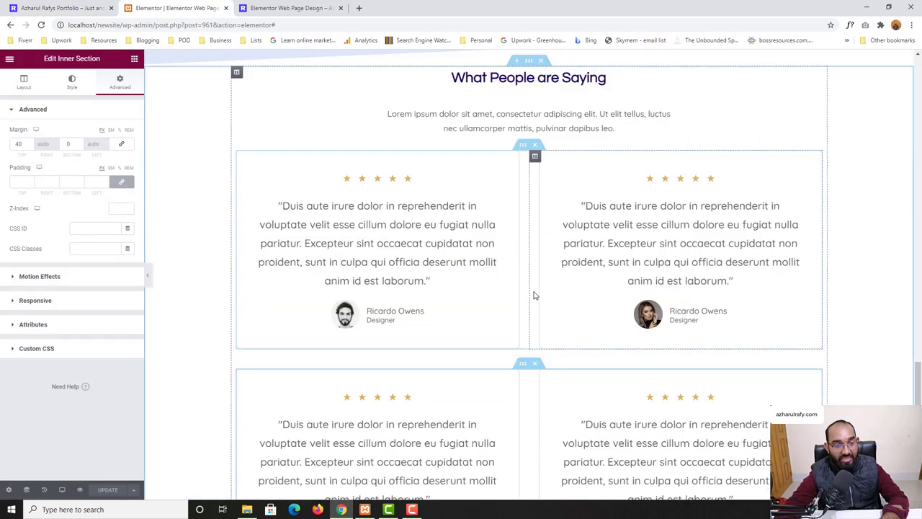
scroll(533, 294, "up", 1)
left_click(528, 158)
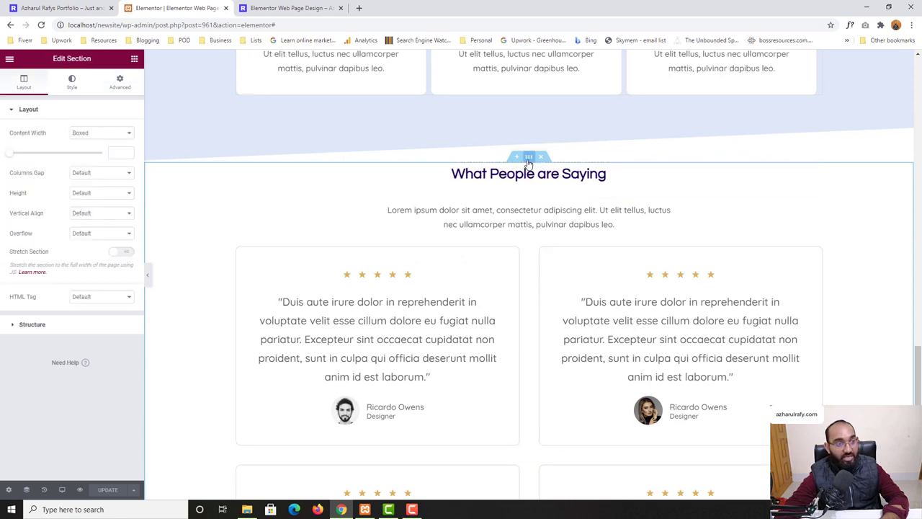
left_click(119, 82)
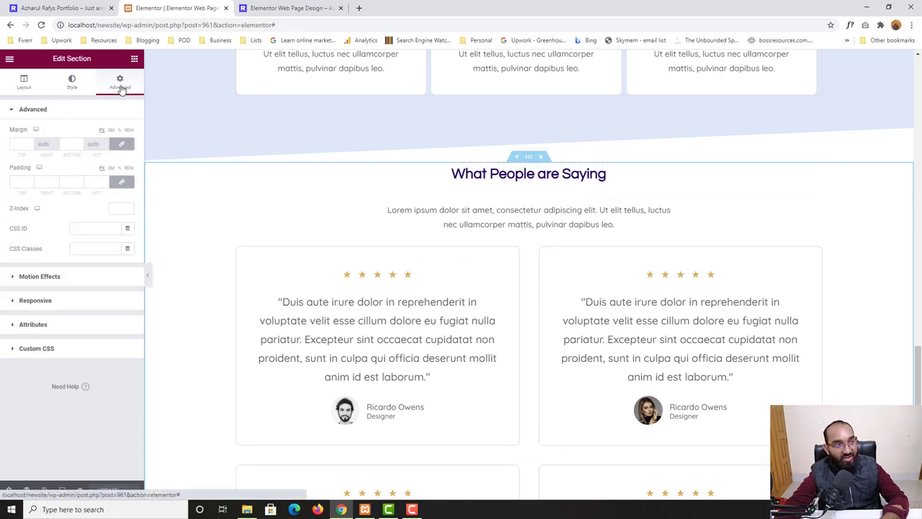
left_click(121, 181)
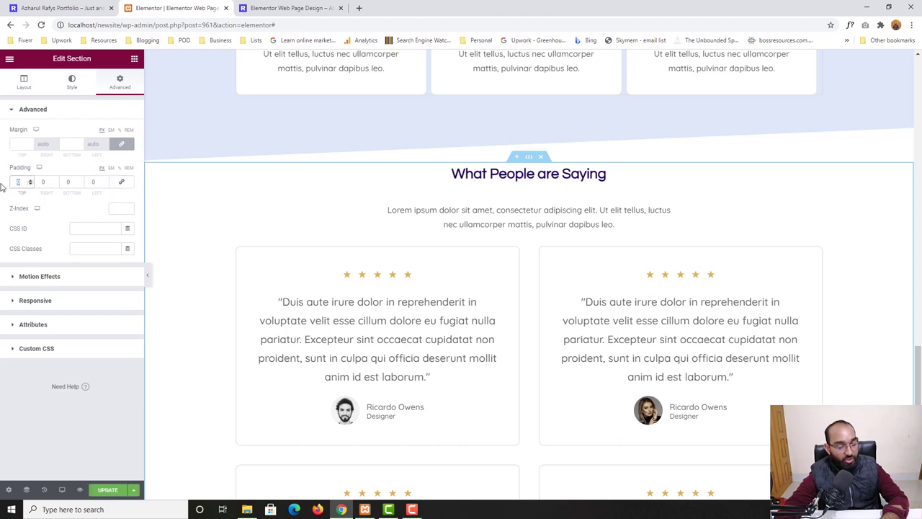
type("100")
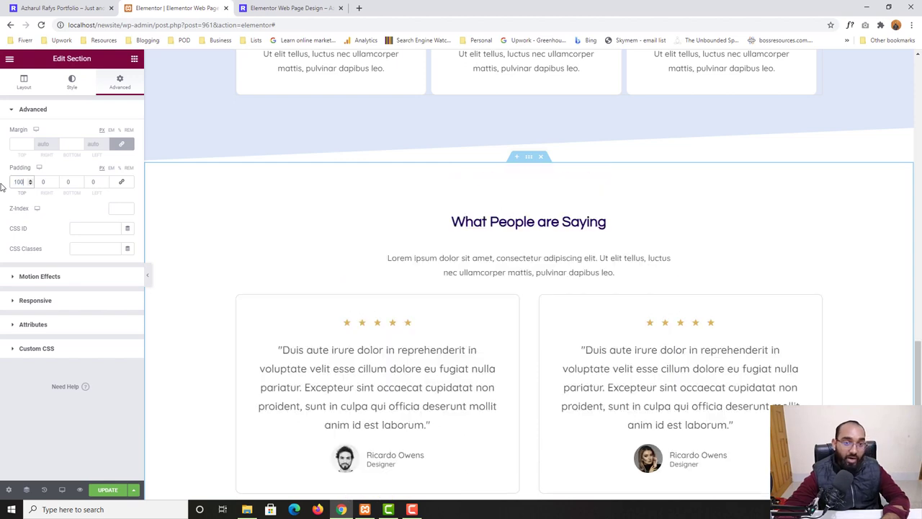
Set the bottom padding of the testimonials section to 100 px.
scroll(555, 293, "down", 3)
scroll(555, 293, "down", 2)
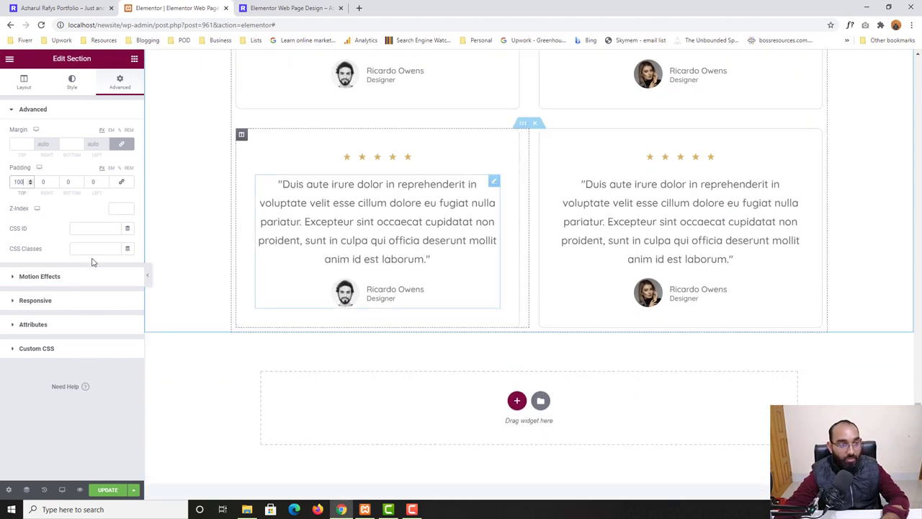
left_click(68, 182)
type("1")
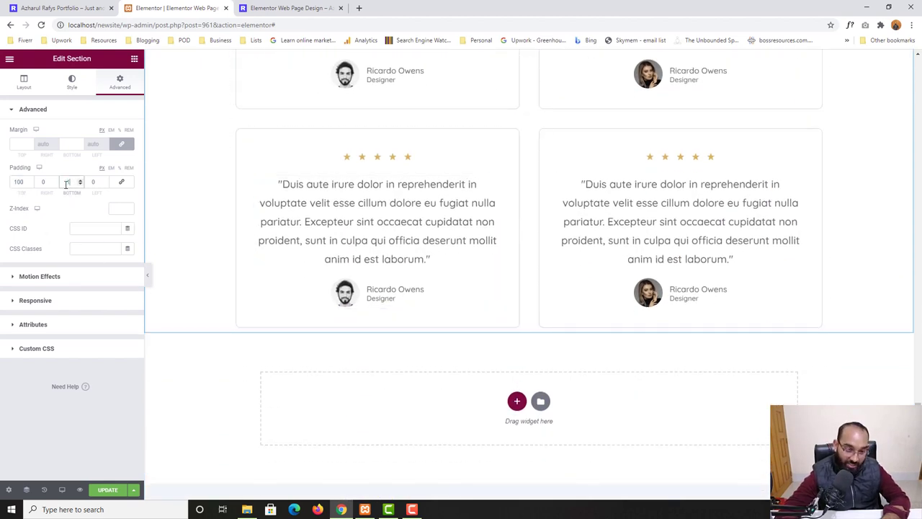
type("00")
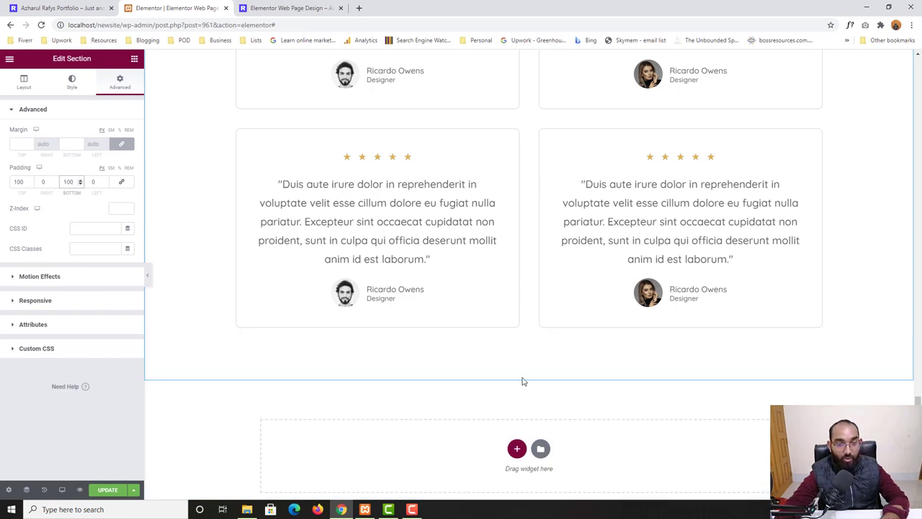
Compare the spacing around the testimonials section in the editor with the same section on the portfolio homepage.
scroll(533, 302, "up", 3)
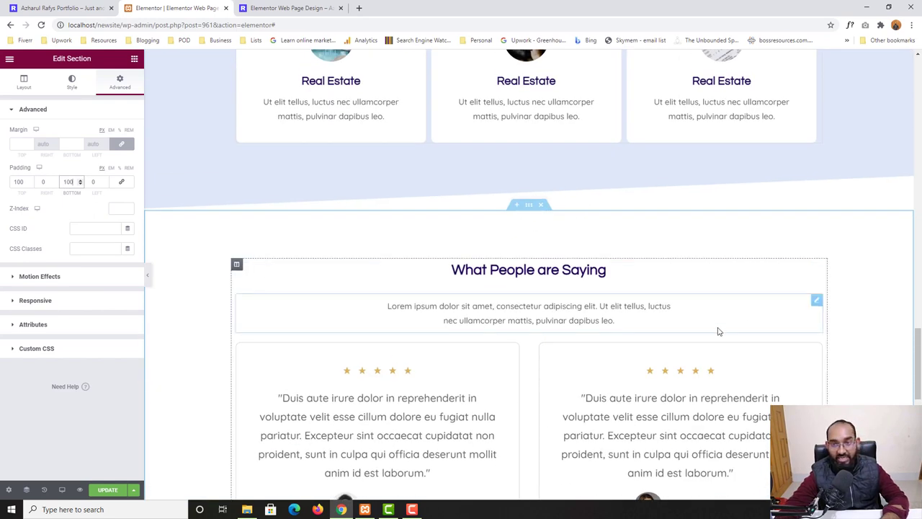
scroll(483, 406, "down", 6)
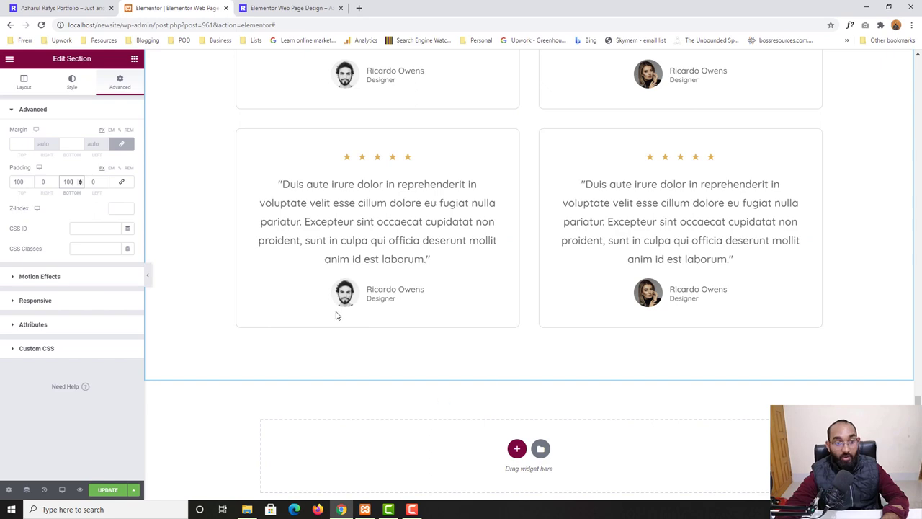
scroll(600, 335, "up", 5)
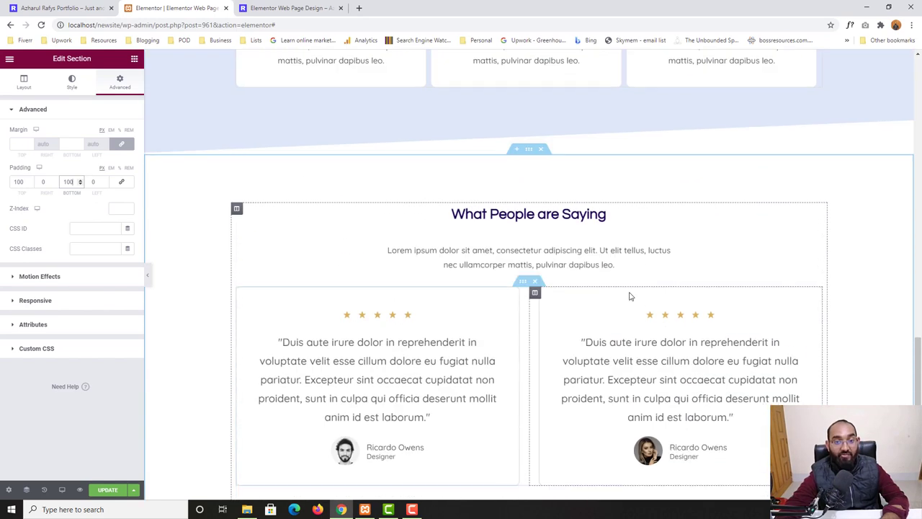
left_click(42, 7)
scroll(228, 329, "up", 2)
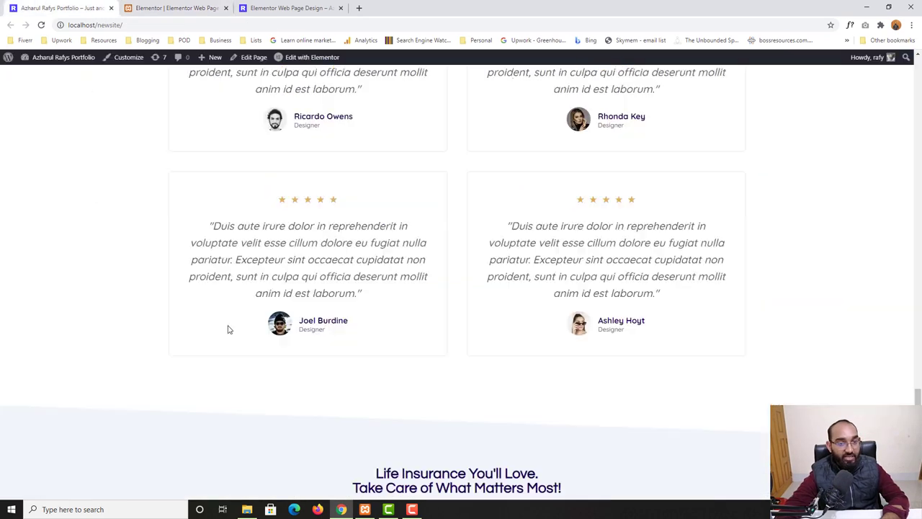
scroll(227, 329, "up", 6)
left_click(173, 8)
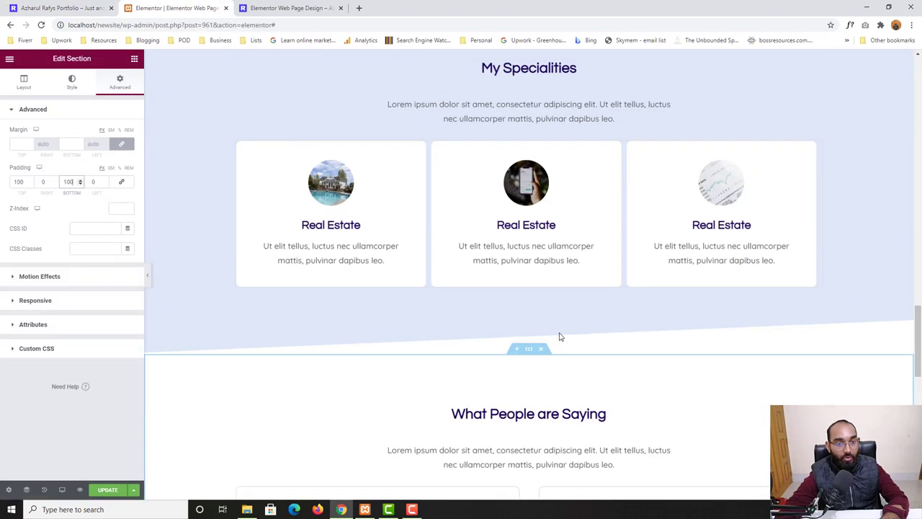
scroll(659, 253, "down", 1)
scroll(608, 305, "down", 6)
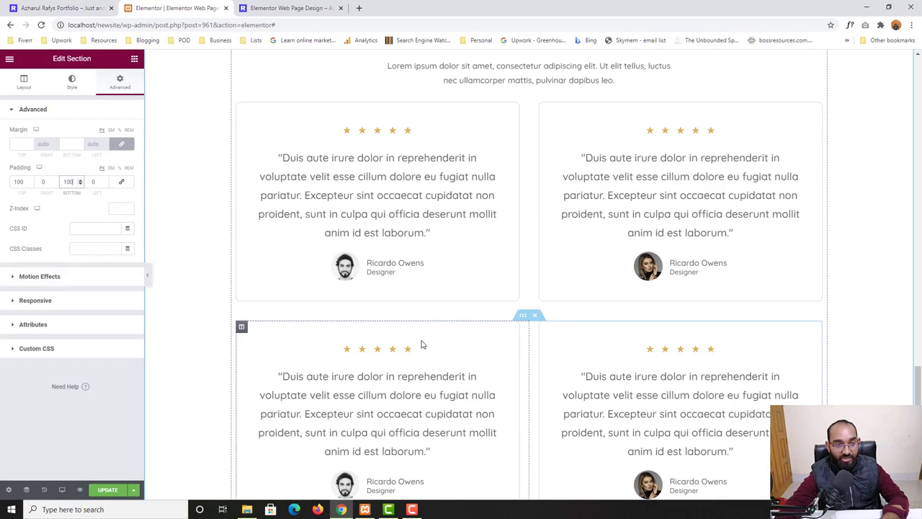
left_click(43, 7)
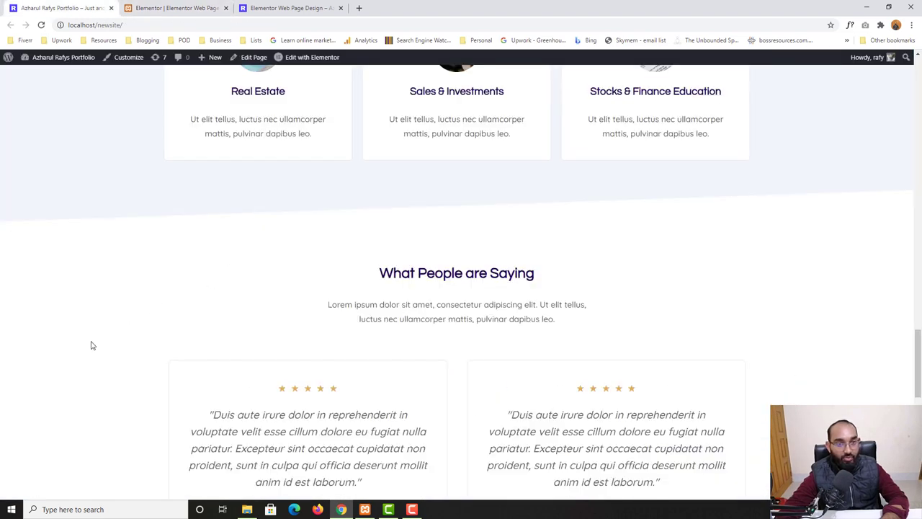
scroll(91, 345, "up", 5)
scroll(317, 380, "down", 8)
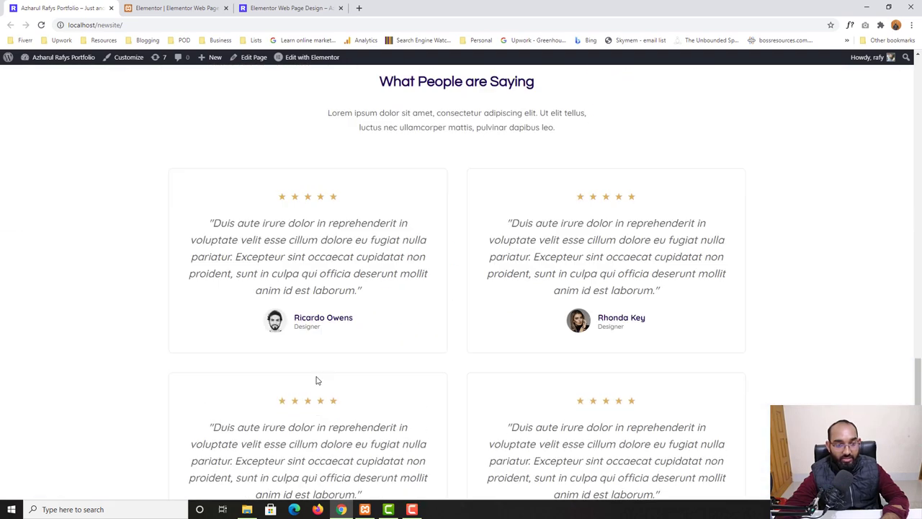
scroll(317, 381, "down", 6)
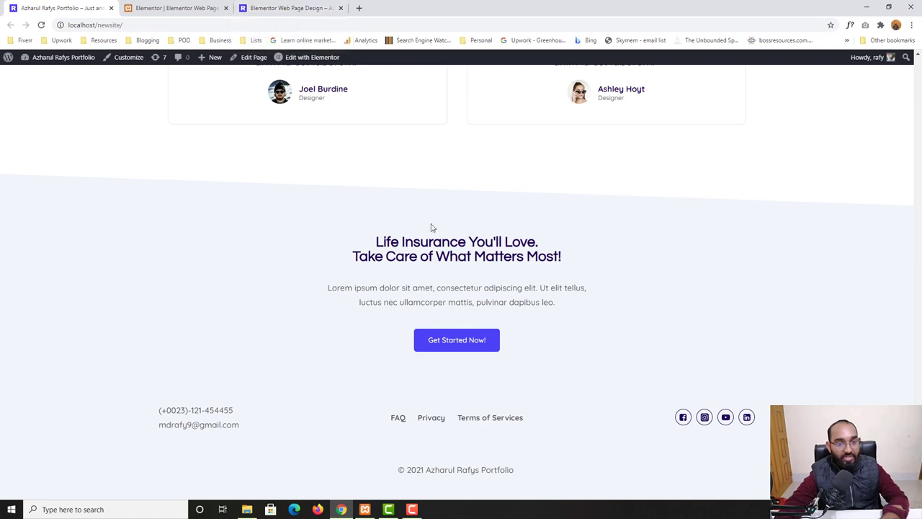
Close the page's preview tab and add a new single-column section below the testimonials in the editor.
left_click(288, 7)
scroll(245, 324, "down", 2)
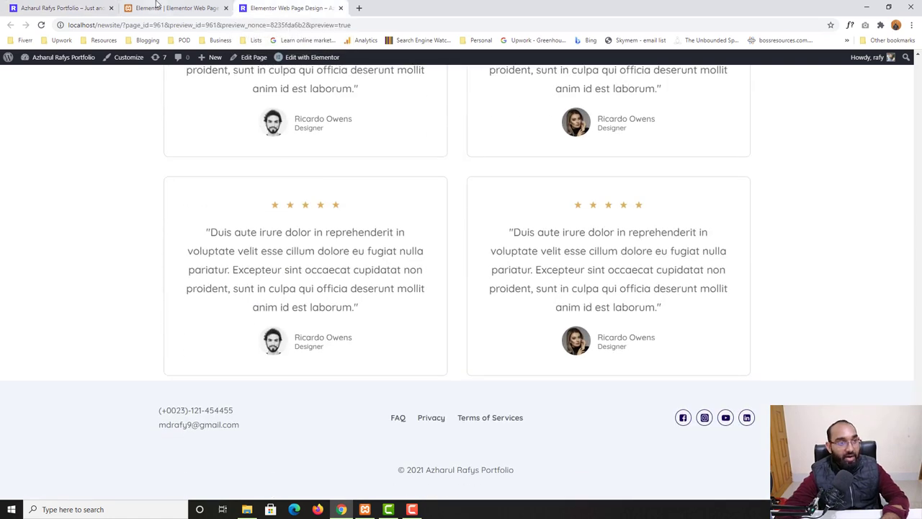
left_click(340, 8)
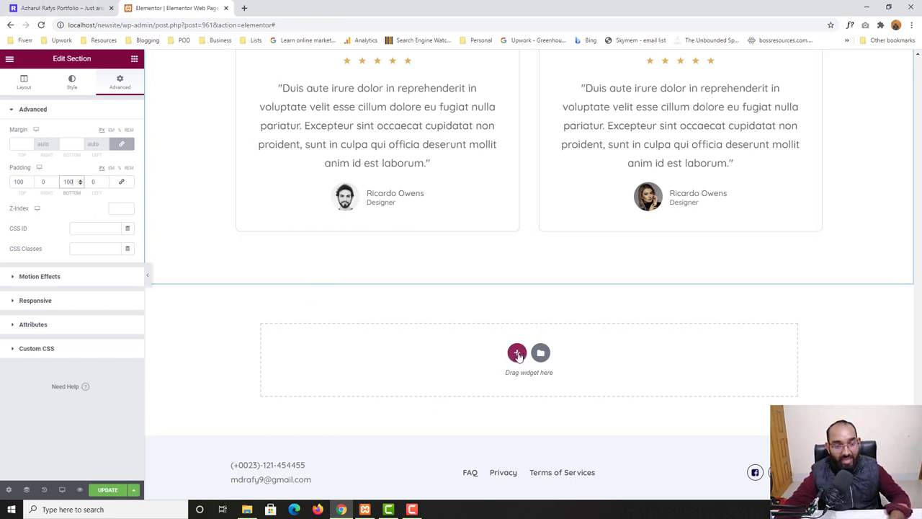
left_click(516, 354)
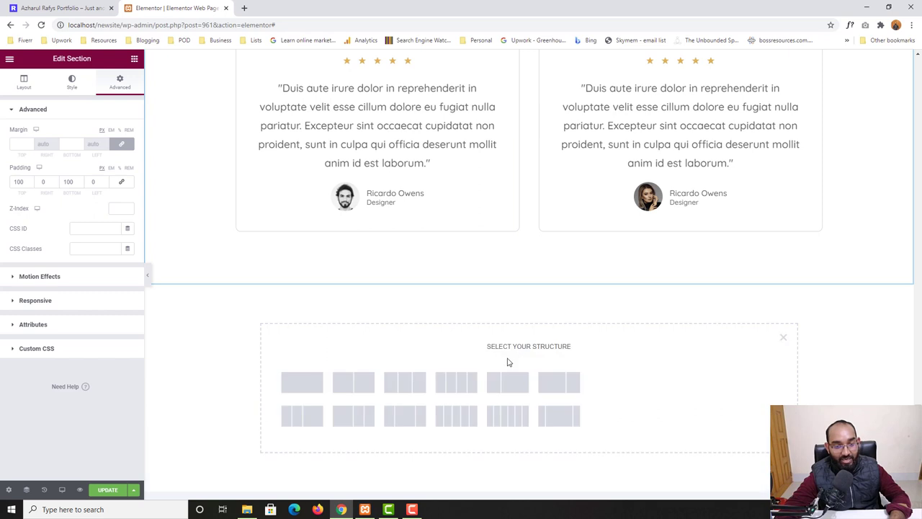
left_click(301, 383)
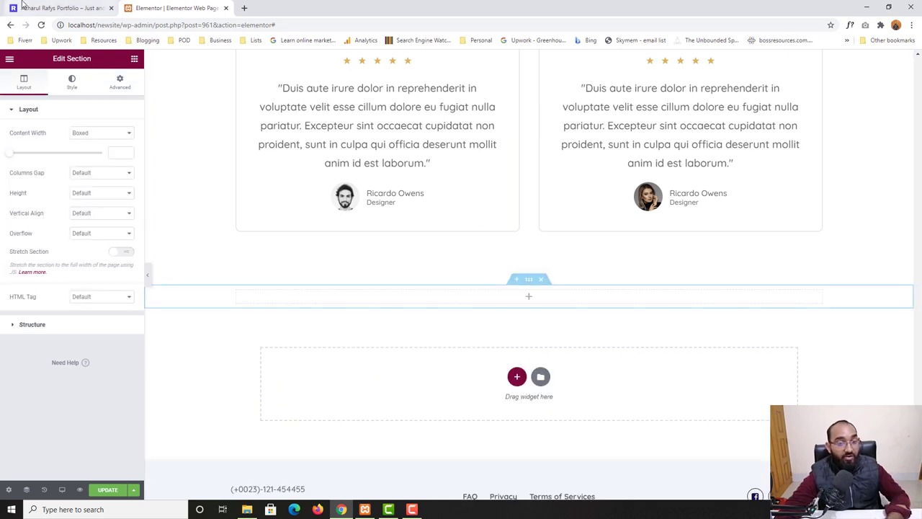
Examine the heading, paragraph and button of the homepage's "Life Insurance You'll Love" call-to-action section.
left_click(61, 8)
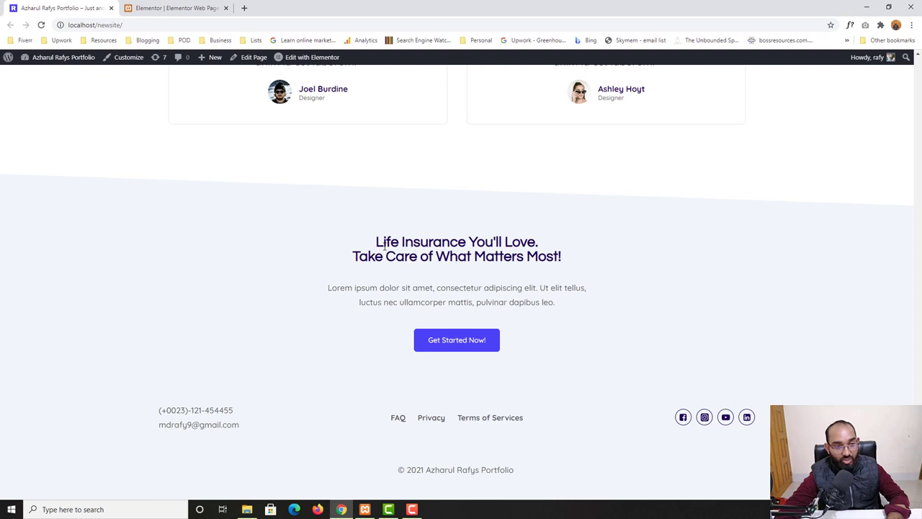
left_click_drag(377, 245, 555, 268)
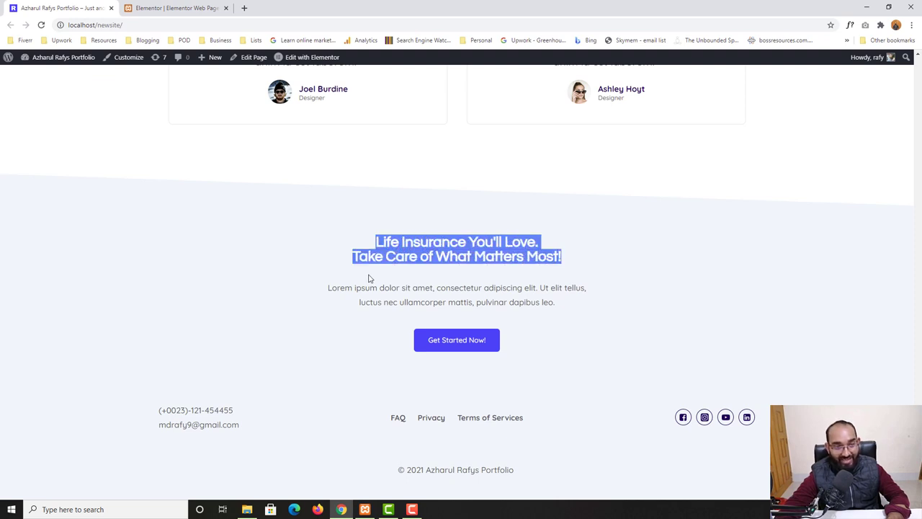
left_click_drag(338, 286, 569, 304)
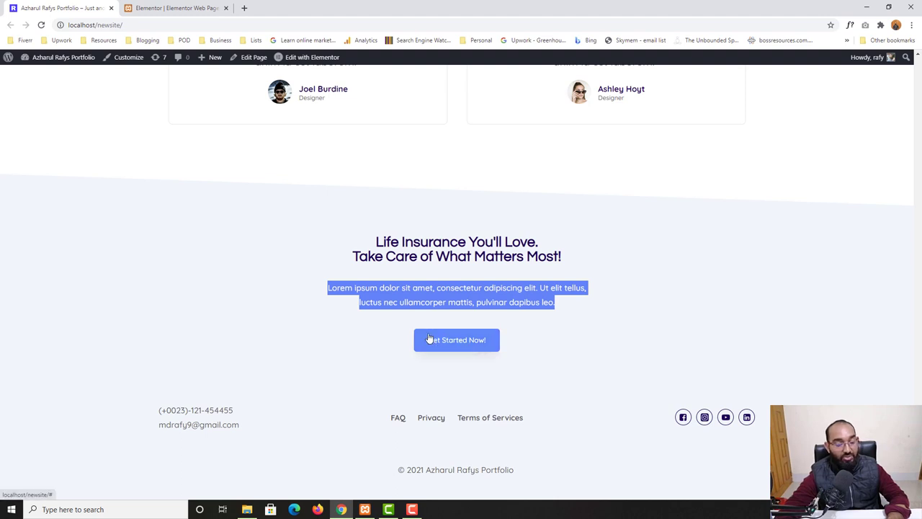
left_click(182, 5)
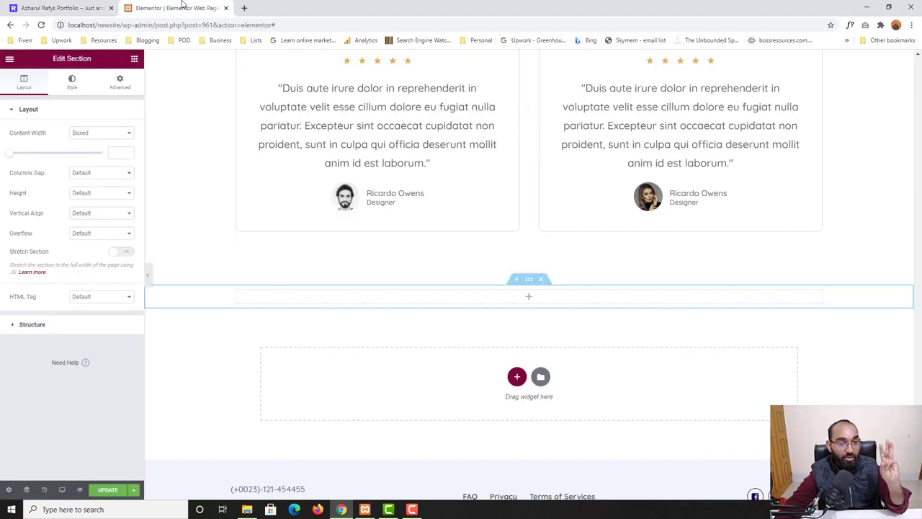
scroll(507, 336, "up", 1)
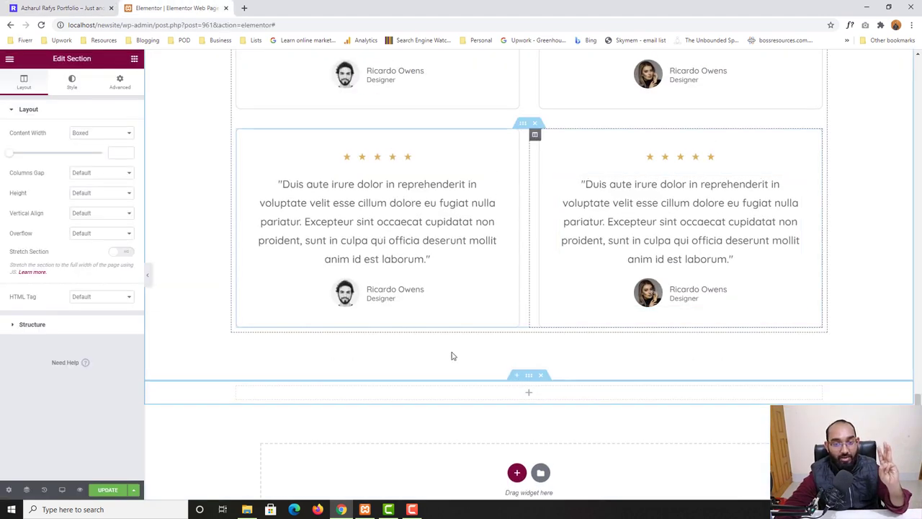
left_click(50, 6)
left_click(148, 6)
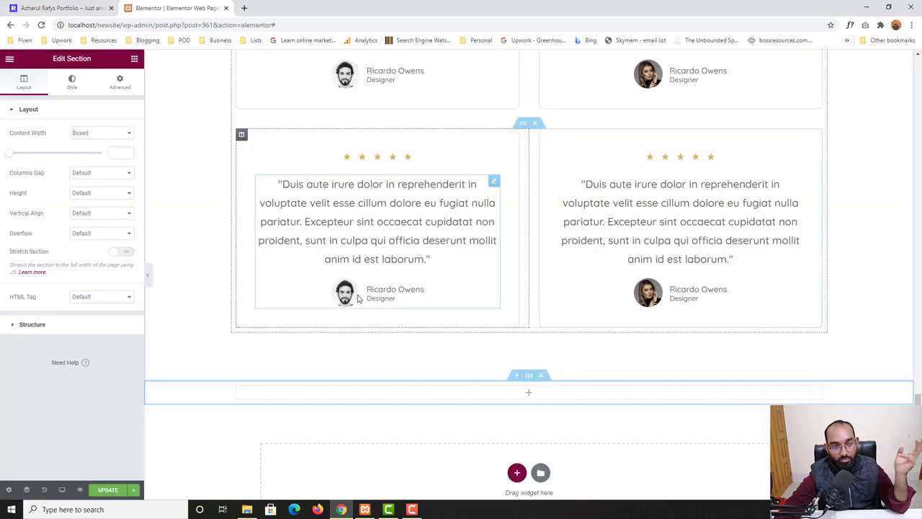
Replace the image in the second row's first testimonial with the media library photo of the man in a beanie and sunglasses.
left_click(378, 216)
key("ctrl+Tab")
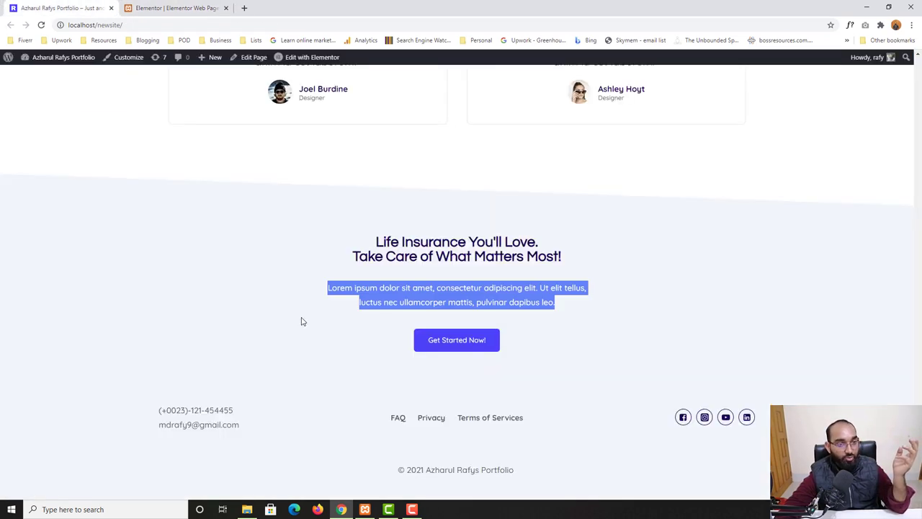
scroll(299, 320, "up", 2)
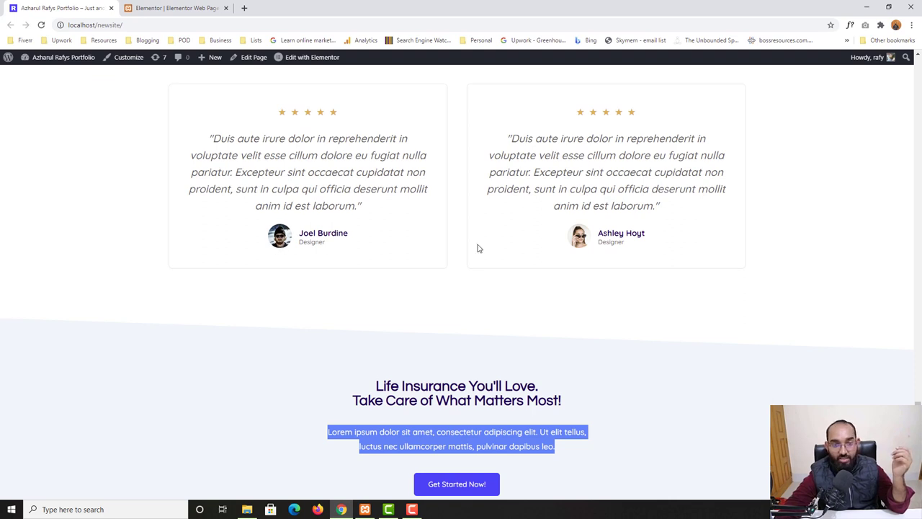
left_click(173, 7)
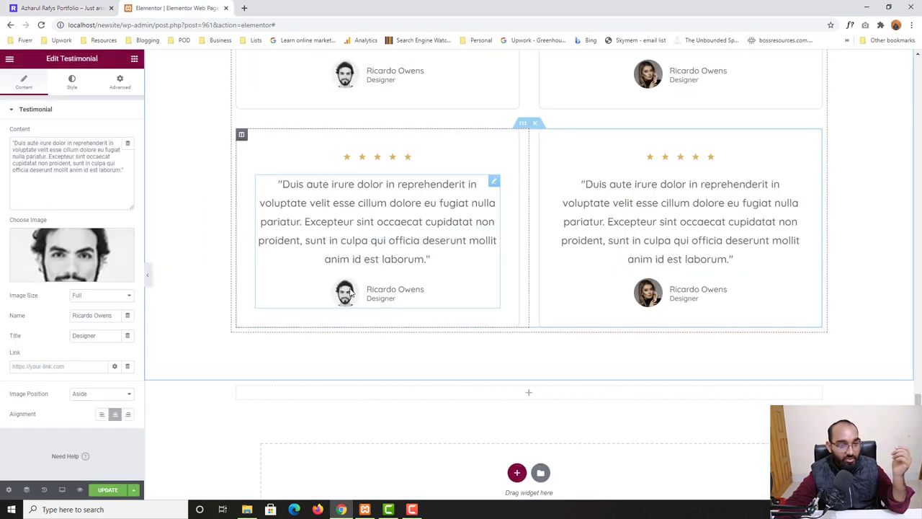
left_click(71, 271)
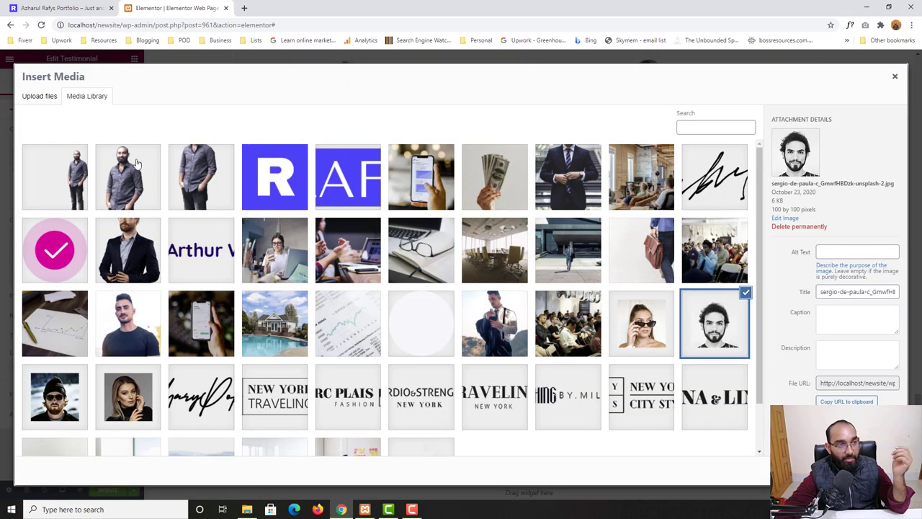
scroll(732, 347, "down", 1)
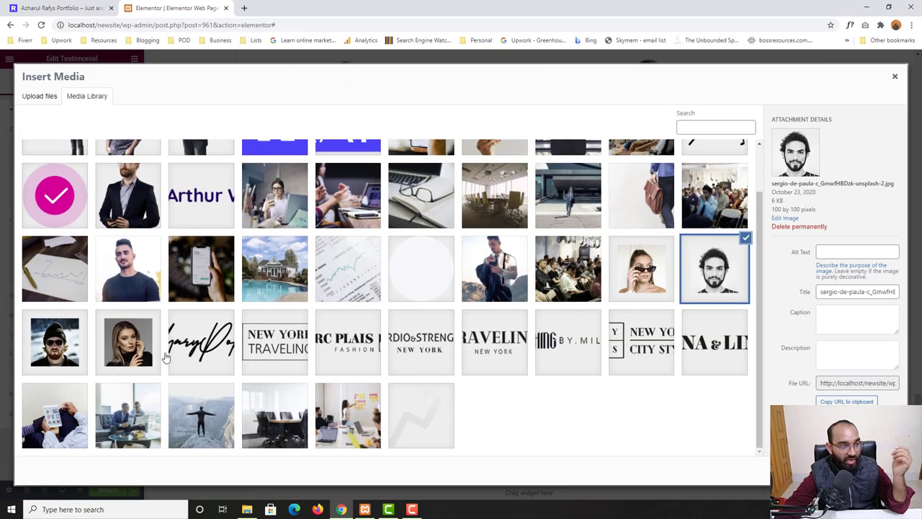
left_click(81, 352)
left_click(865, 467)
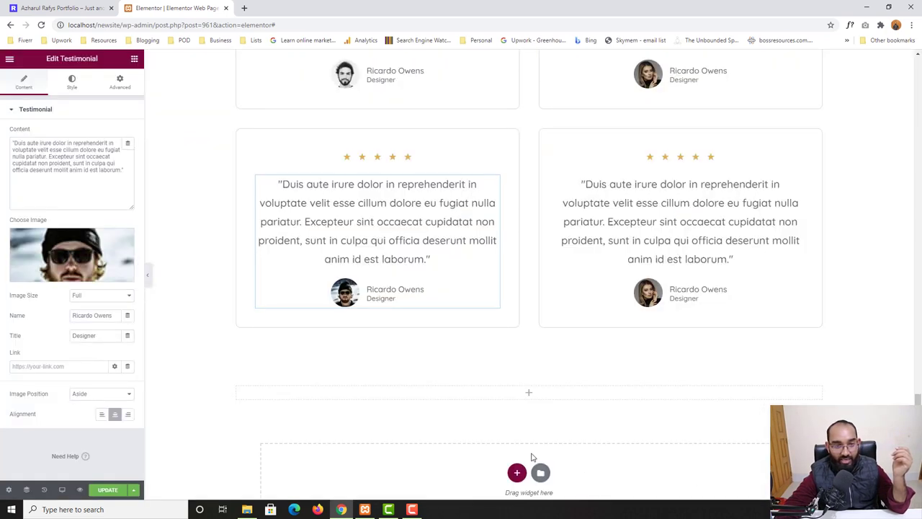
Replace the second row's second testimonial image with Background-3.jpg, the woman holding sunglasses, and update the page.
left_click(647, 300)
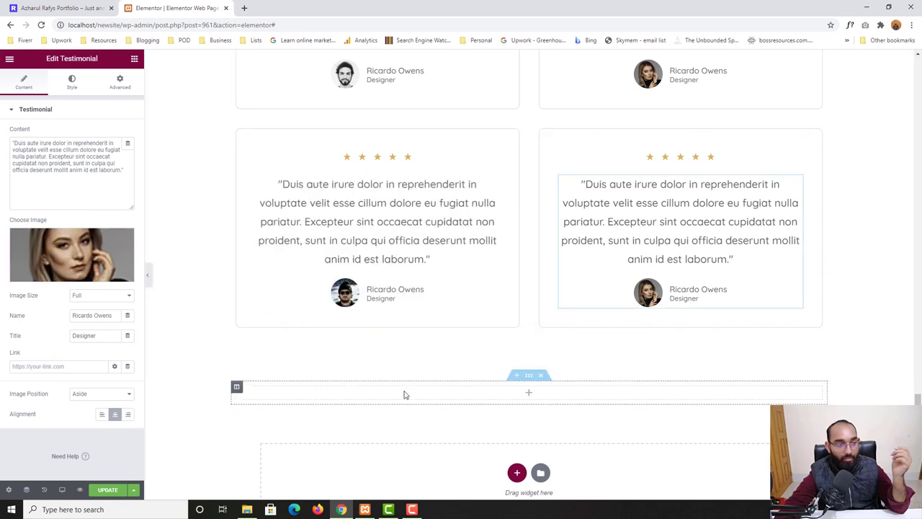
left_click(72, 259)
left_click(649, 331)
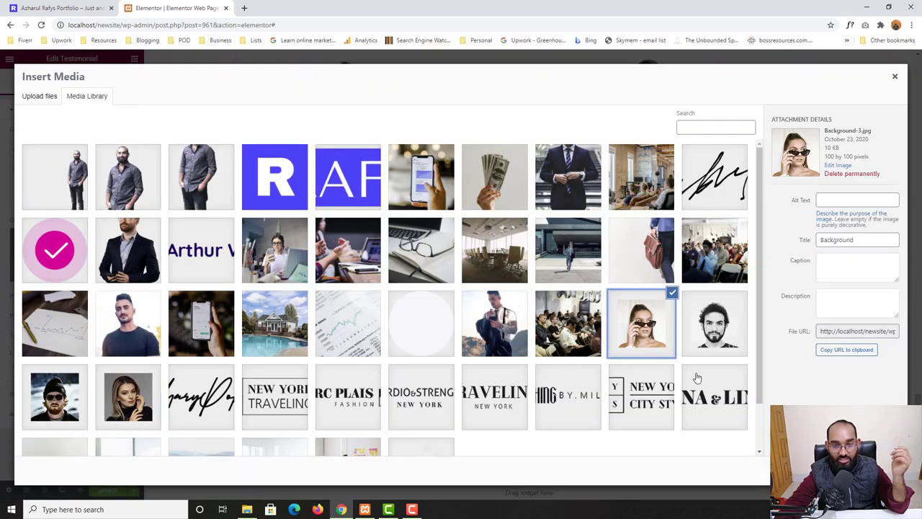
left_click(865, 466)
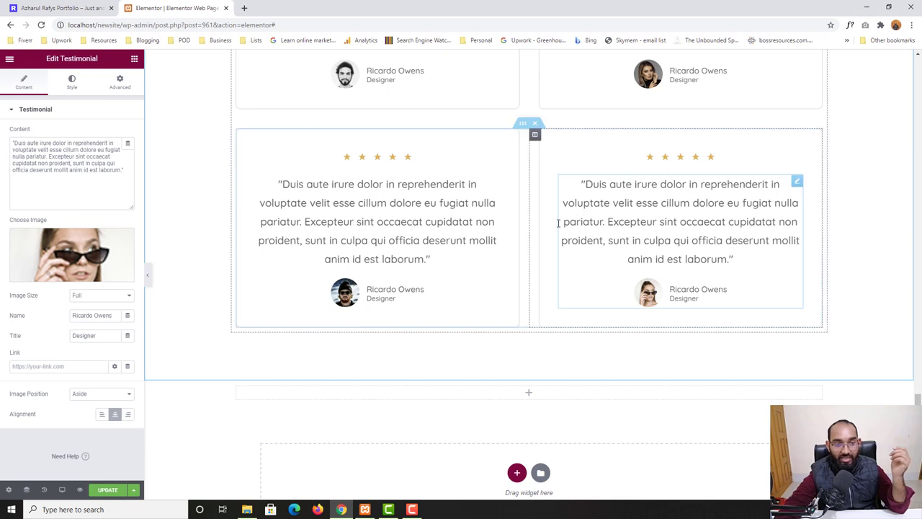
left_click(108, 490)
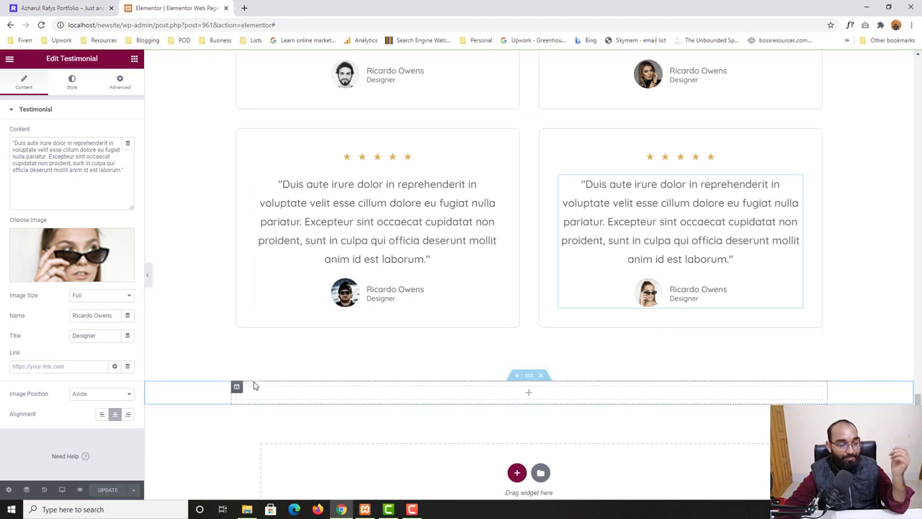
Delete the empty section below the testimonials and add a new single-column section in its place.
scroll(536, 298, "up", 2)
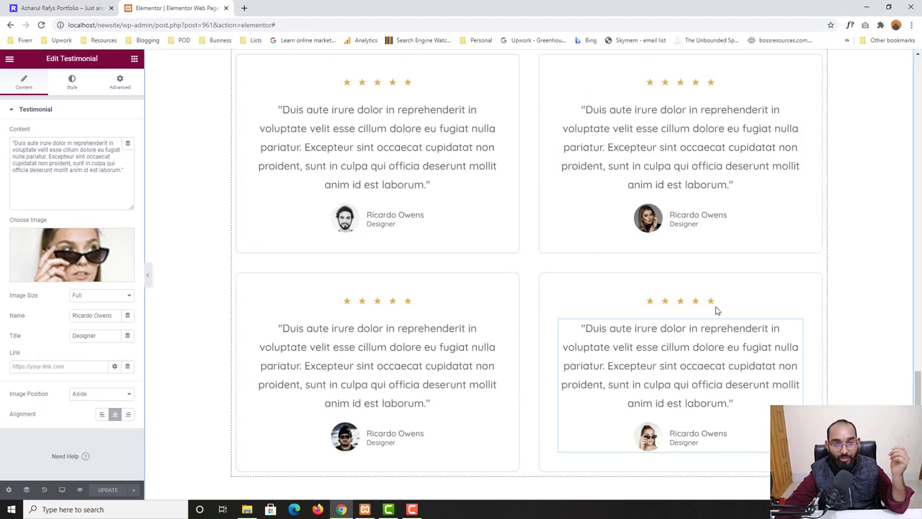
scroll(716, 308, "down", 1)
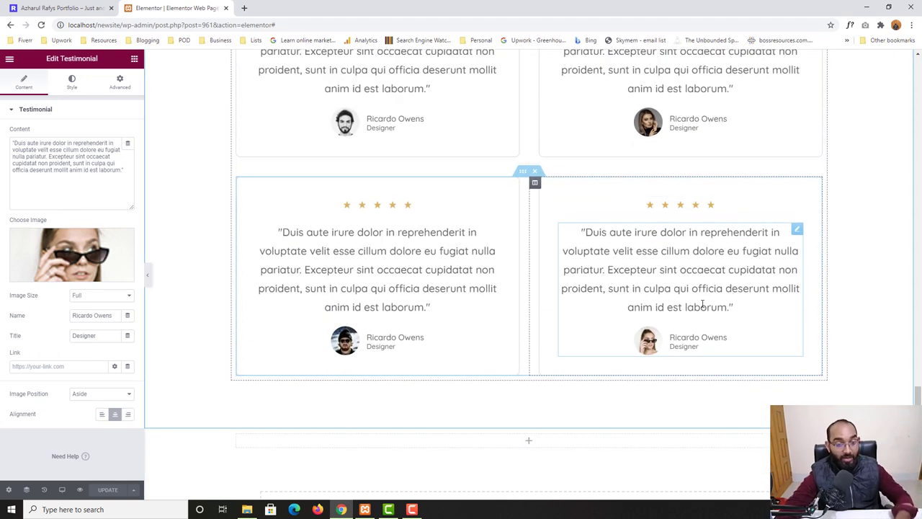
scroll(533, 375, "down", 2)
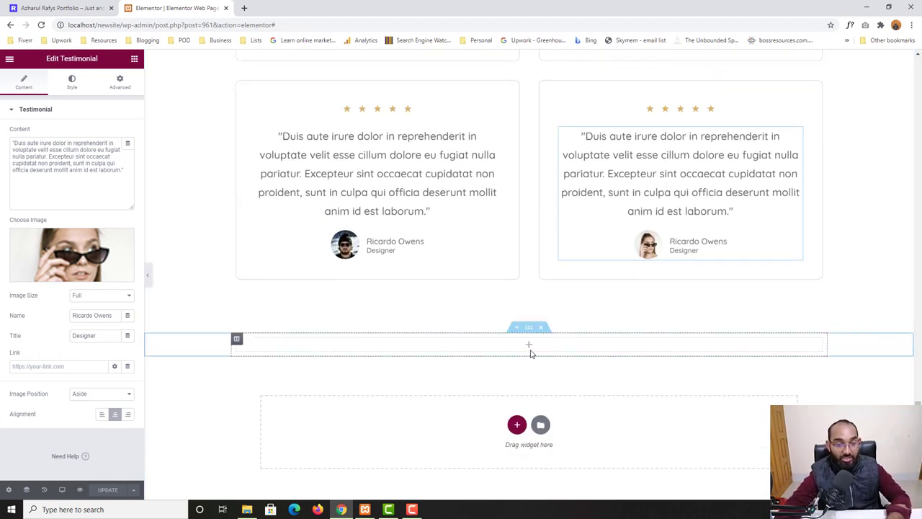
left_click(541, 328)
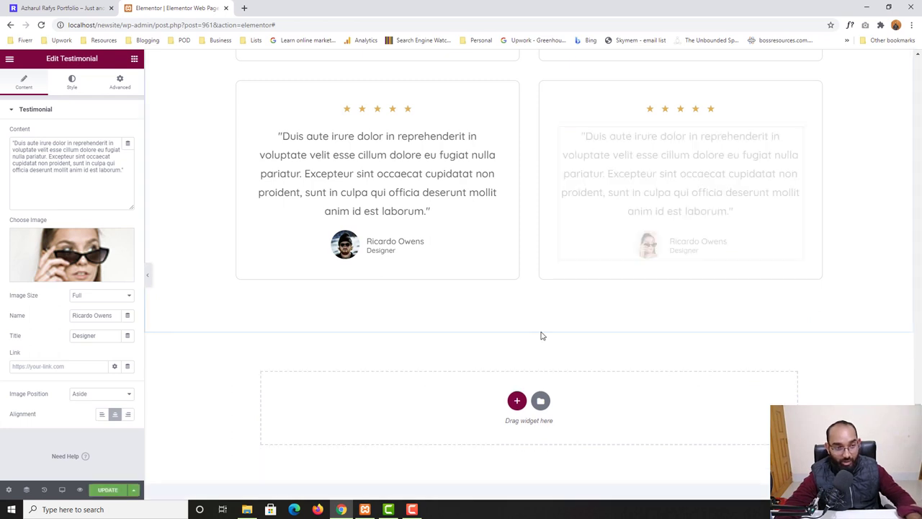
left_click(516, 400)
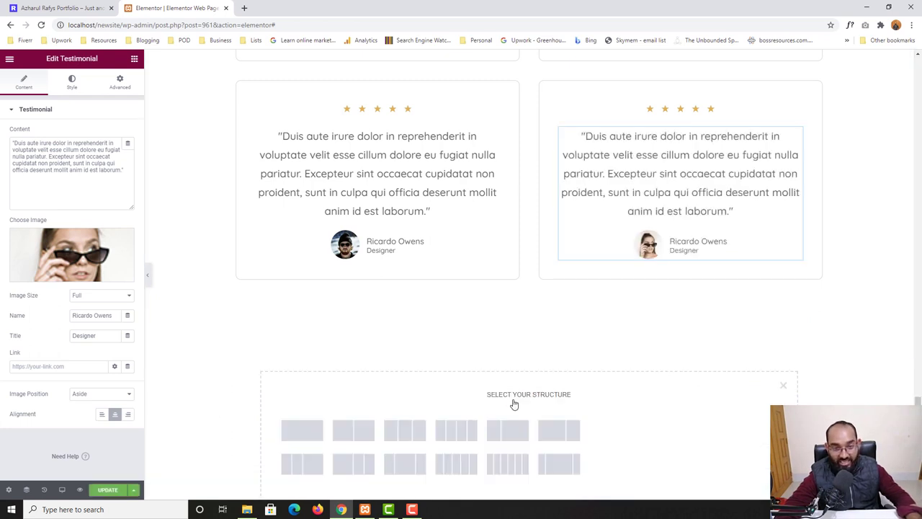
left_click(301, 430)
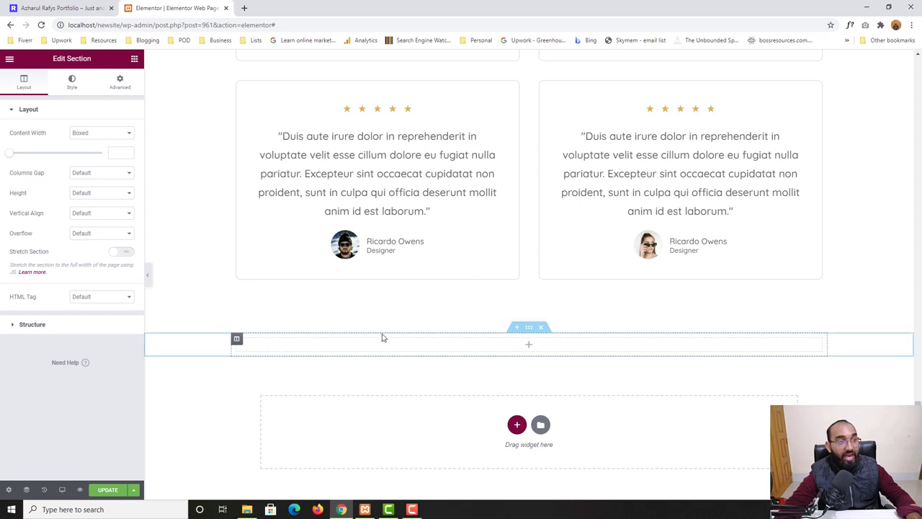
Examine the heading and paragraph of the homepage's "Life Insurance You'll Love" section, and return to the editor.
left_click(31, 4)
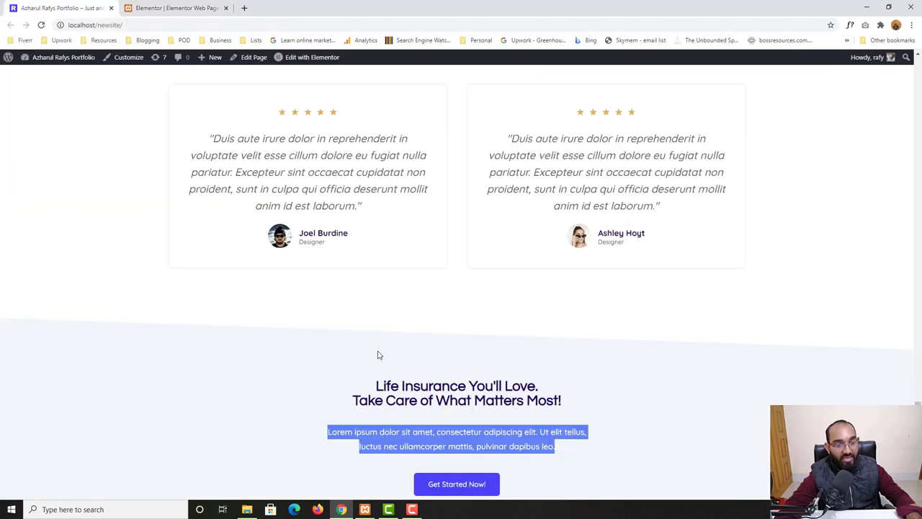
scroll(377, 354, "down", 2)
left_click(375, 243)
left_click_drag(375, 244, 524, 258)
double_click(424, 301)
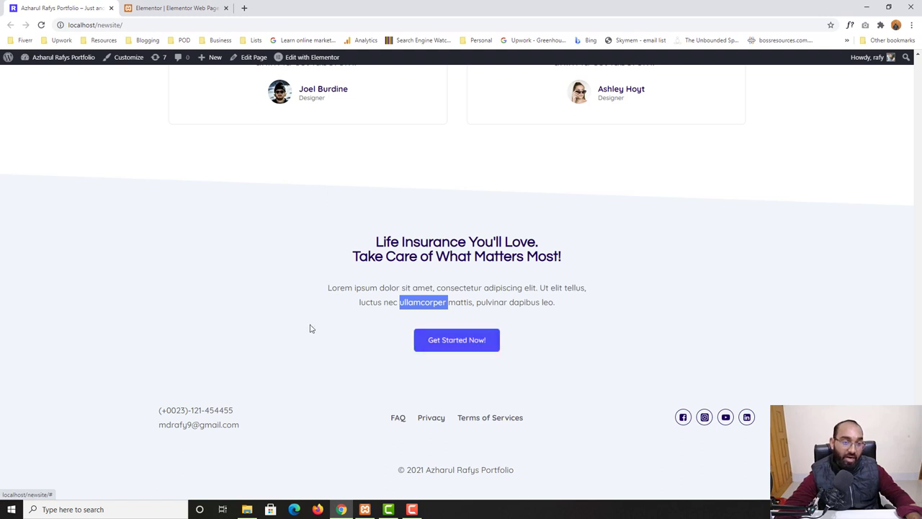
left_click(200, 7)
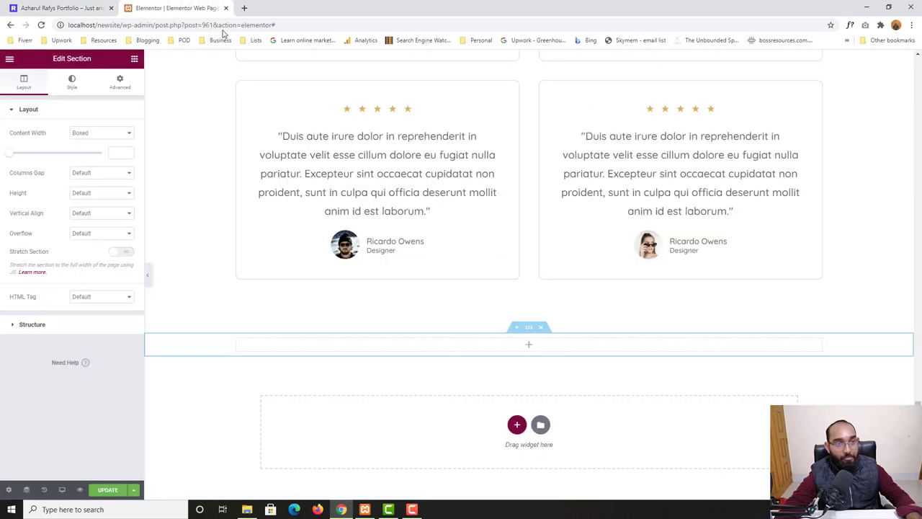
Add a Heading, a Text Editor and a Button widget, in that order, to the new section.
left_click(136, 64)
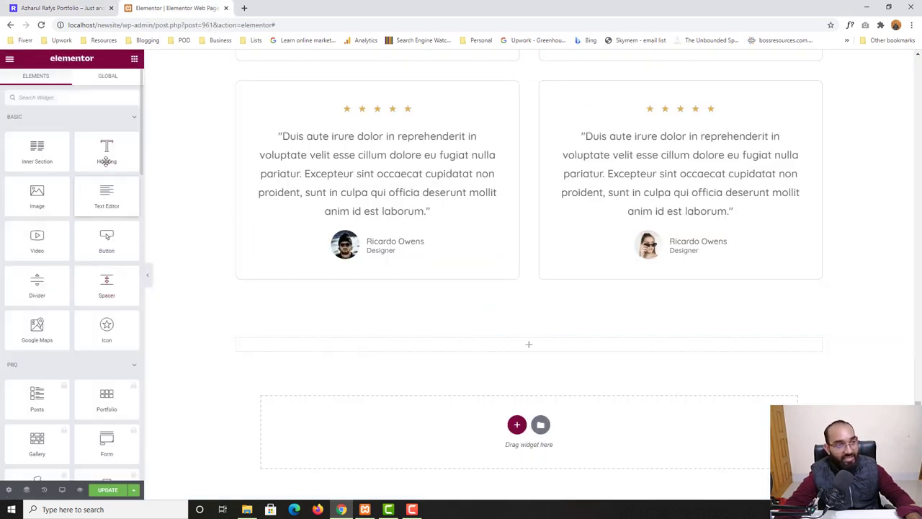
left_click_drag(106, 155, 541, 343)
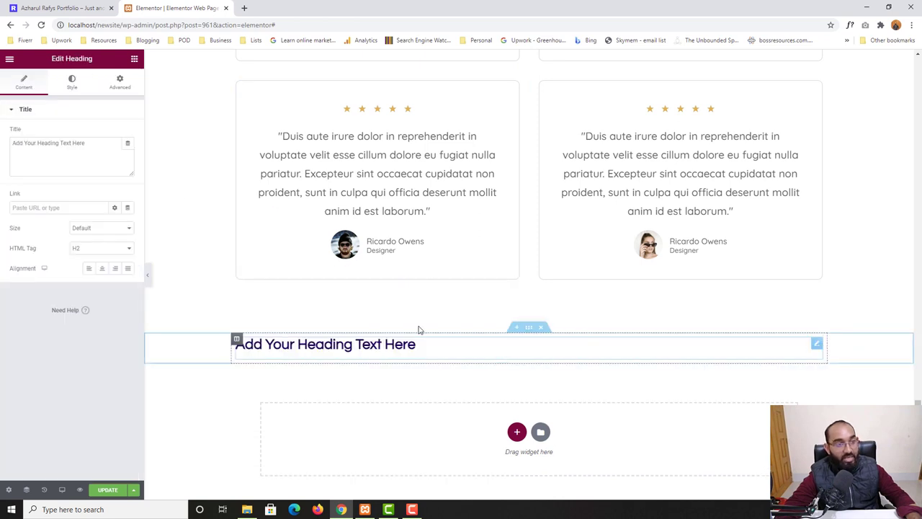
left_click(134, 58)
left_click_drag(107, 196, 417, 366)
left_click(134, 59)
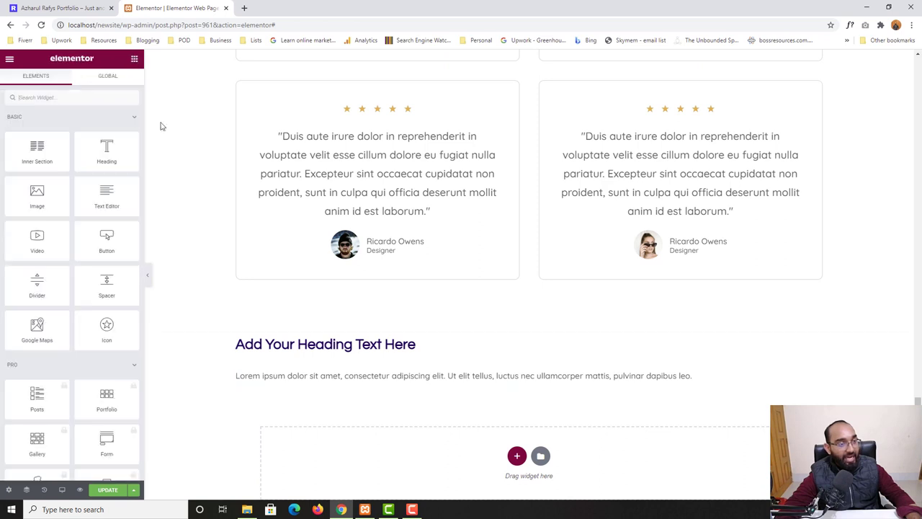
left_click_drag(106, 246, 344, 394)
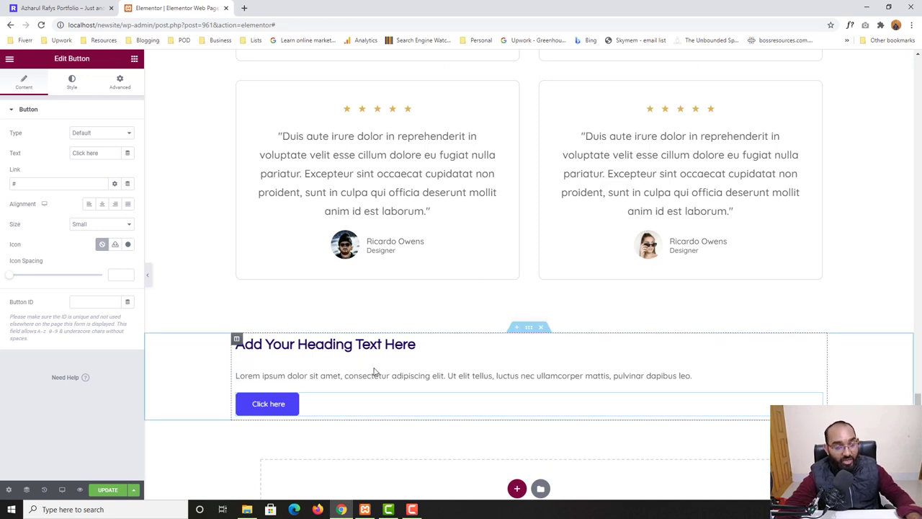
Replace the new heading's placeholder with "Life Insurance You'll Love. Take Care of What Matters Most!" copied from the homepage.
left_click(56, 7)
left_click_drag(375, 242, 536, 257)
right_click(539, 249)
left_click(556, 257)
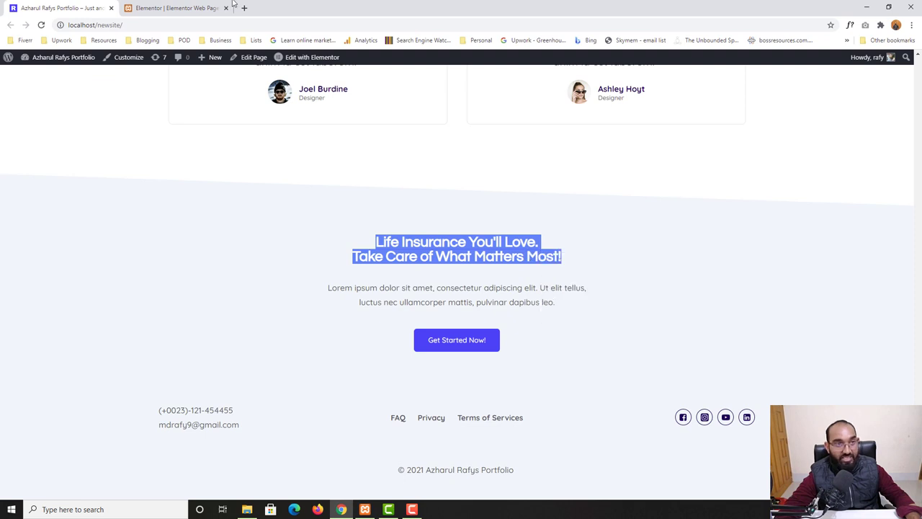
left_click(176, 8)
left_click(370, 343)
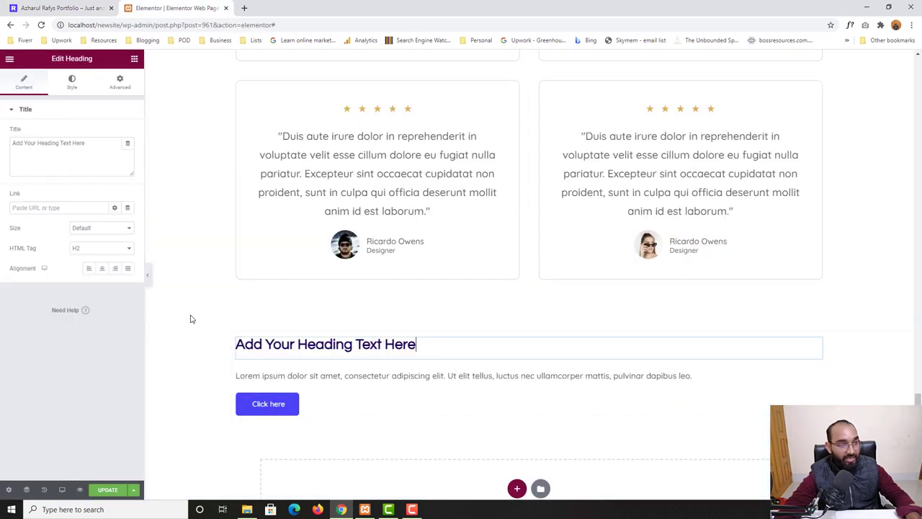
triple_click(70, 144)
key("ctrl+v")
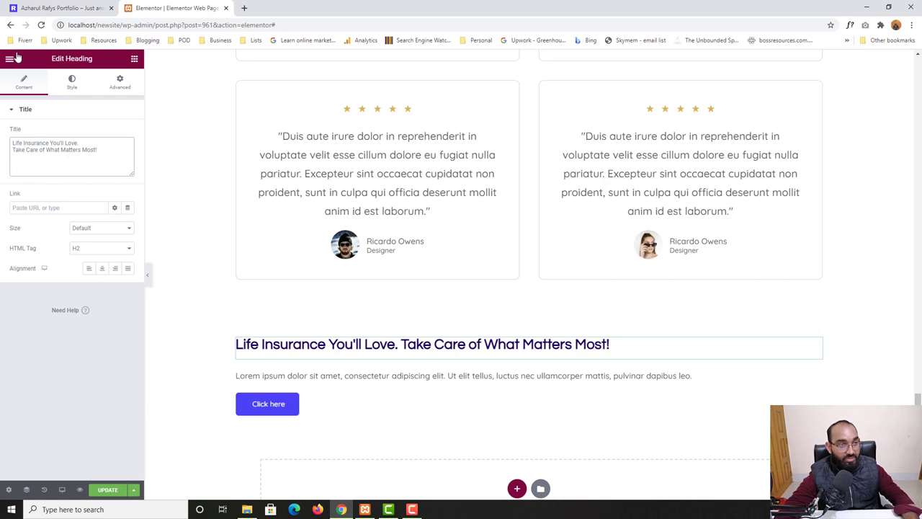
Insert a <br> line break after "Life Insurance You'll Love." in the heading and centre it, comparing with the homepage.
left_click(57, 7)
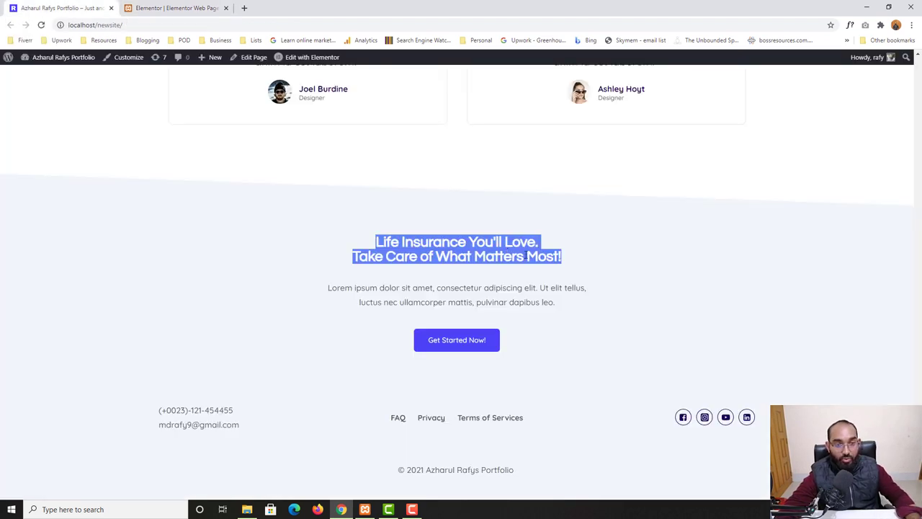
left_click(537, 247)
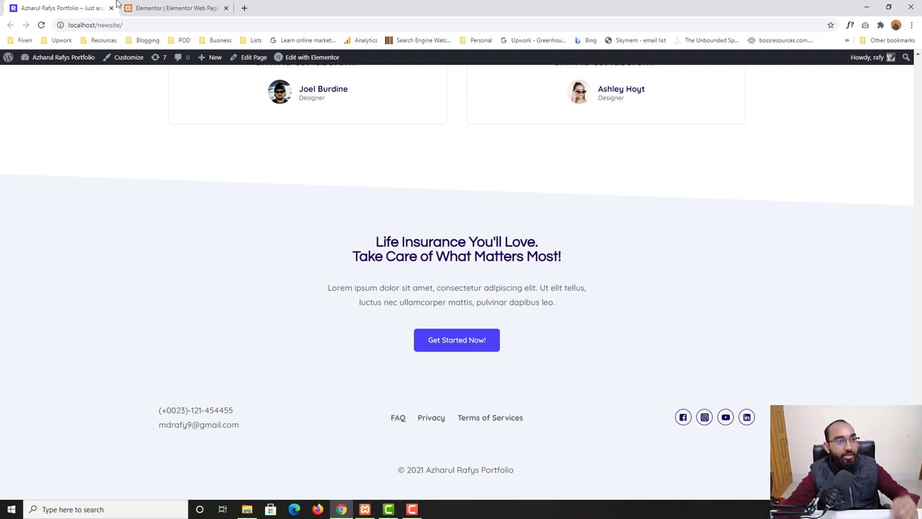
left_click(176, 8)
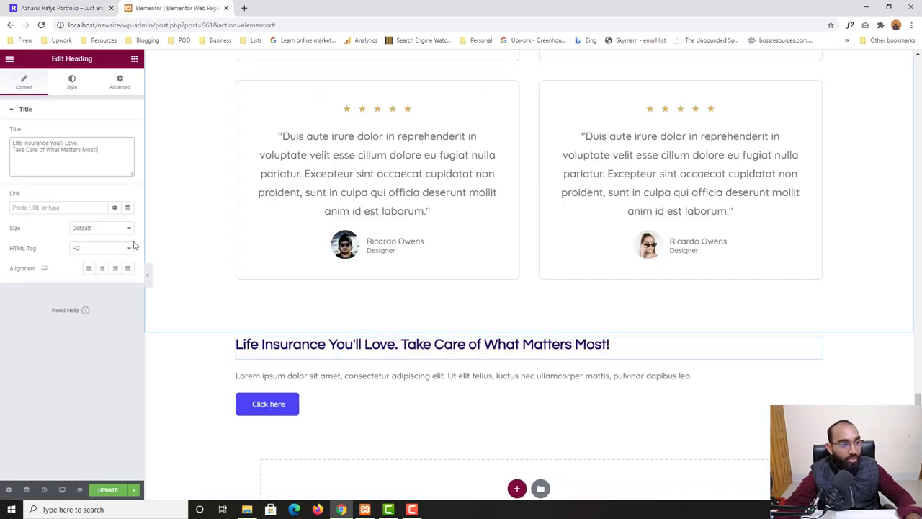
left_click(92, 142)
type("<br")
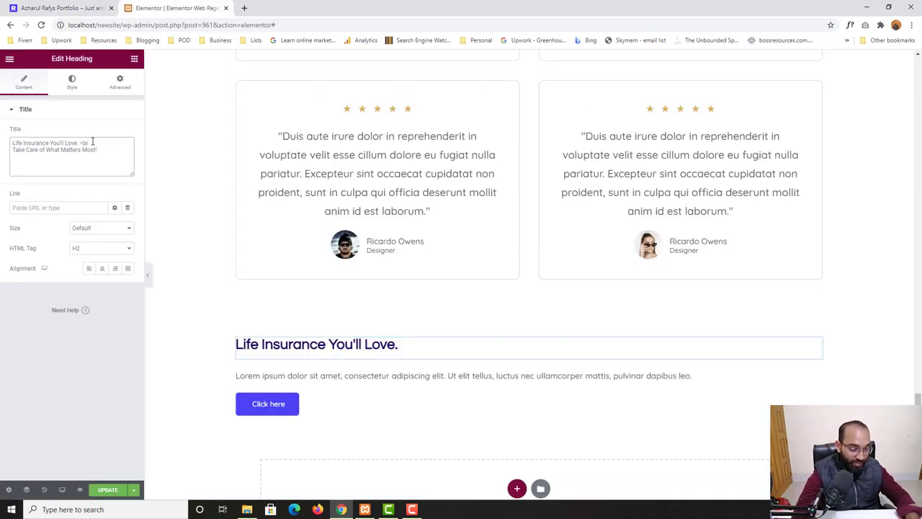
type(">")
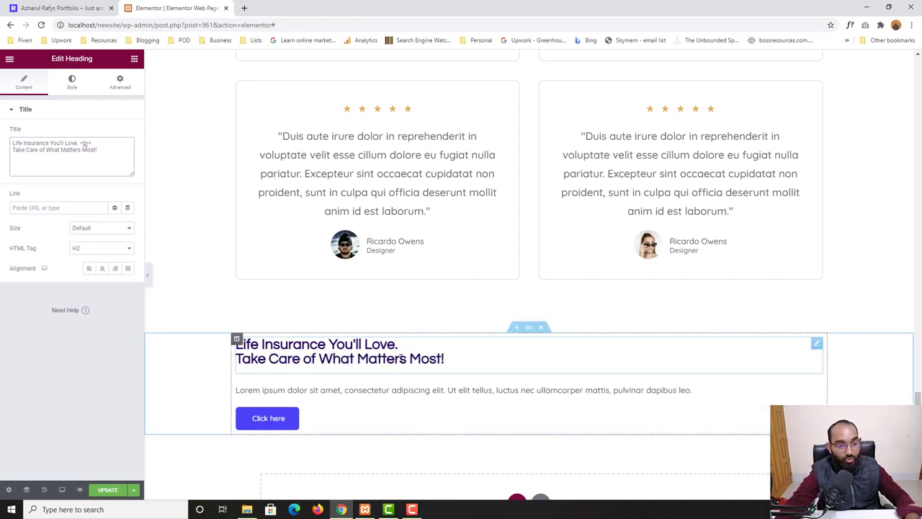
left_click(102, 268)
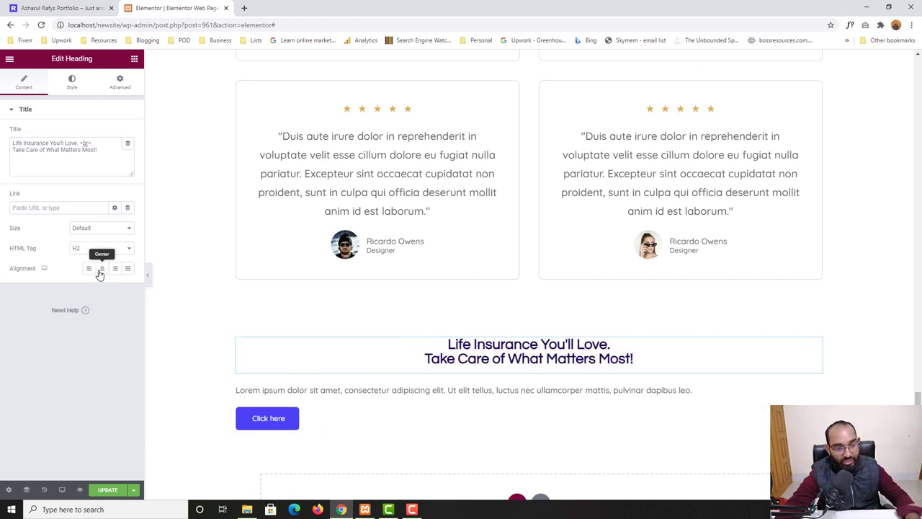
left_click(87, 7)
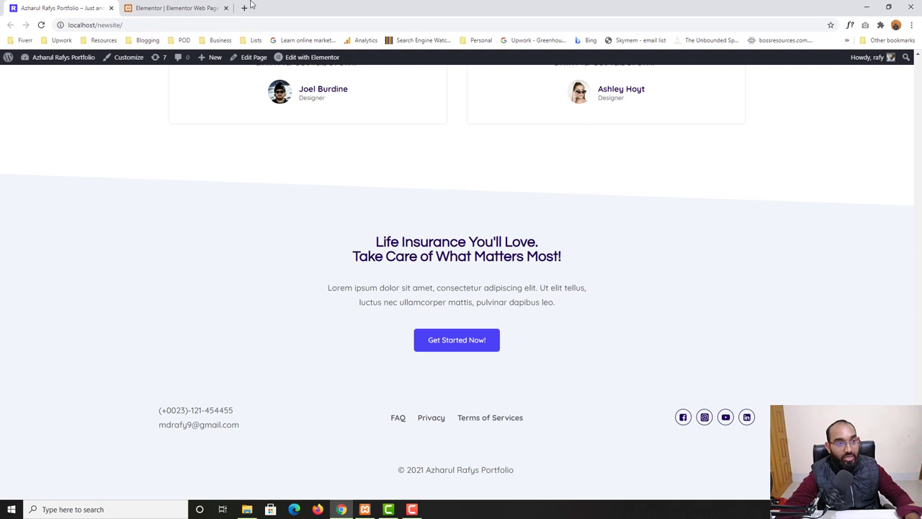
left_click(196, 7)
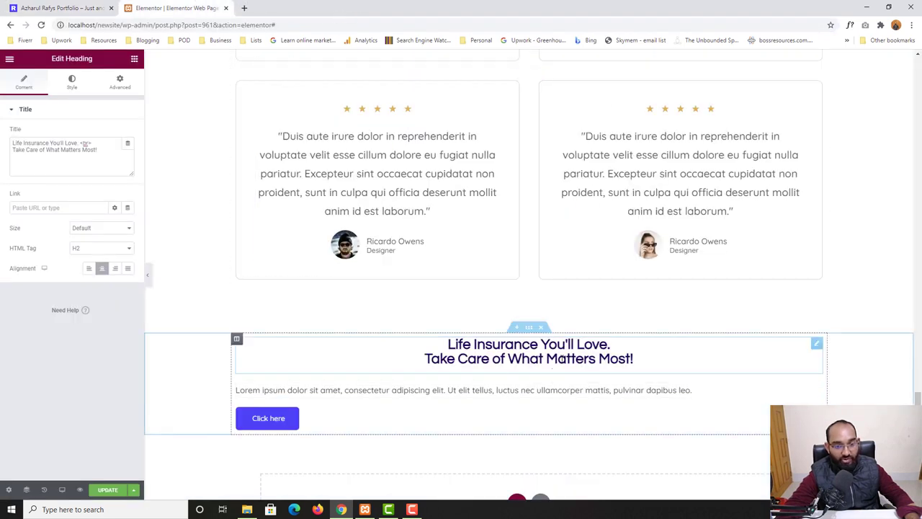
Replace the text widget's content with the homepage's call-to-action lorem ipsum paragraph and remove the trailing blank lines.
left_click(65, 7)
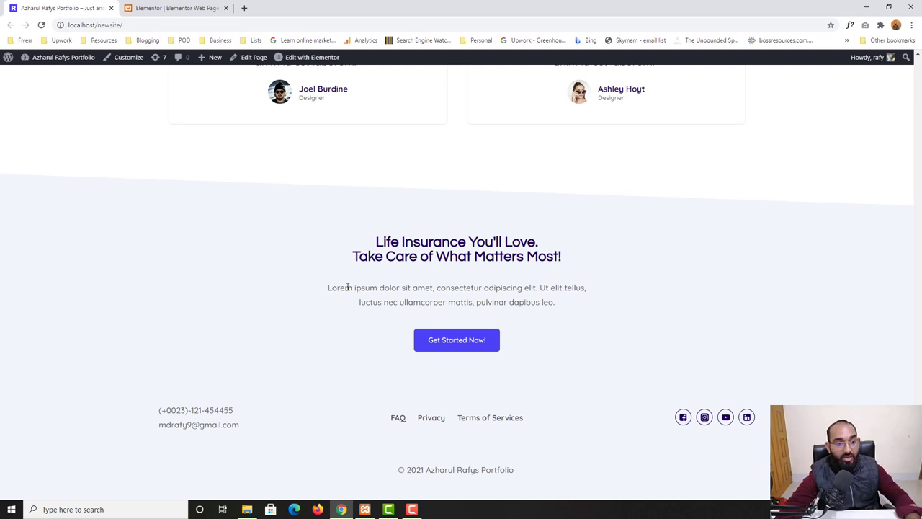
left_click_drag(341, 287, 577, 308)
right_click(535, 303)
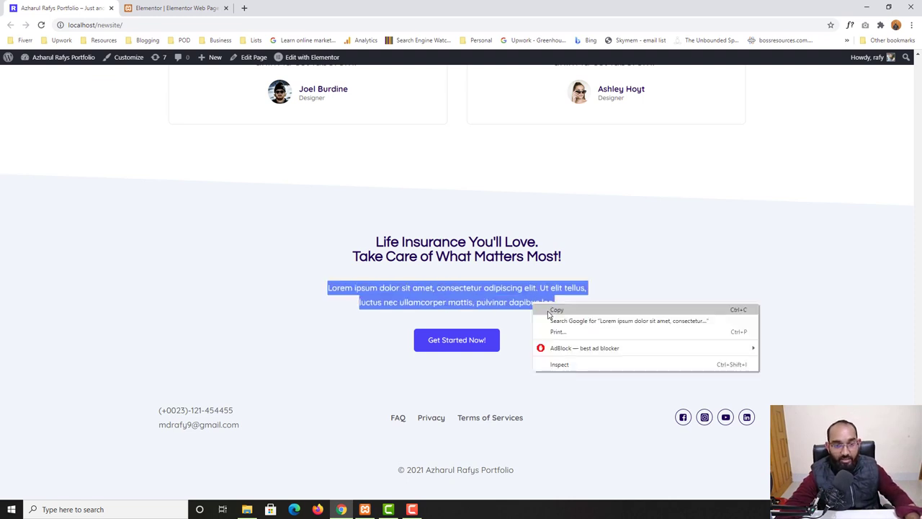
left_click(555, 311)
left_click(206, 7)
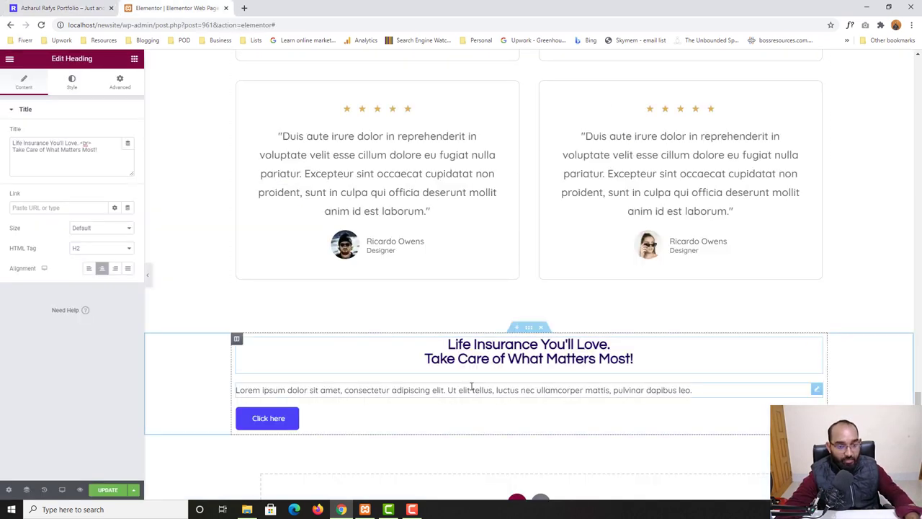
left_click(329, 390)
left_click(63, 242)
key("ctrl+a")
key("ctrl+v")
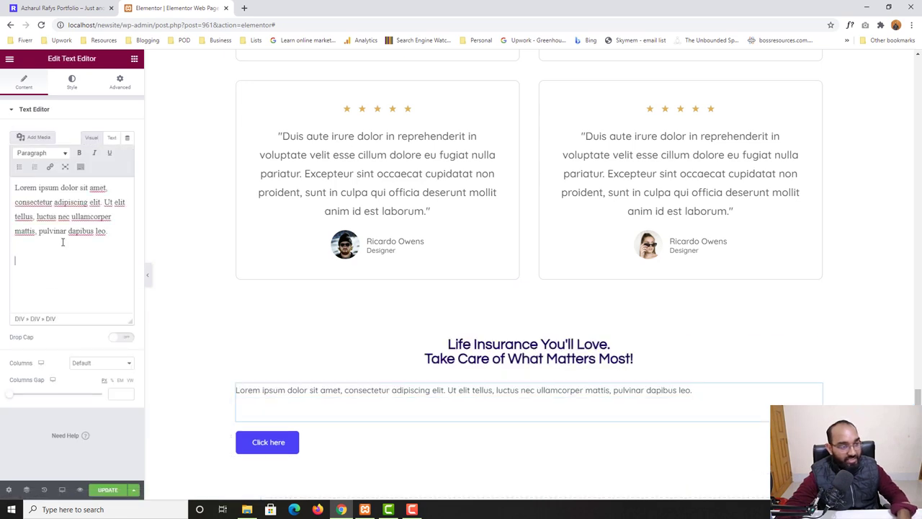
key("BackSpace")
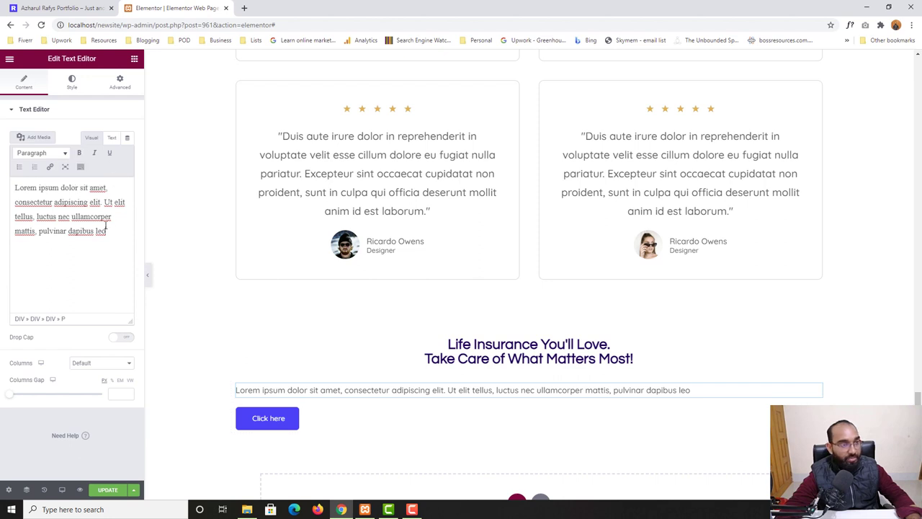
Check the pasted paragraph's HTML source, delete that text widget and add a fresh Text Editor widget between the heading and the button.
left_click(112, 138)
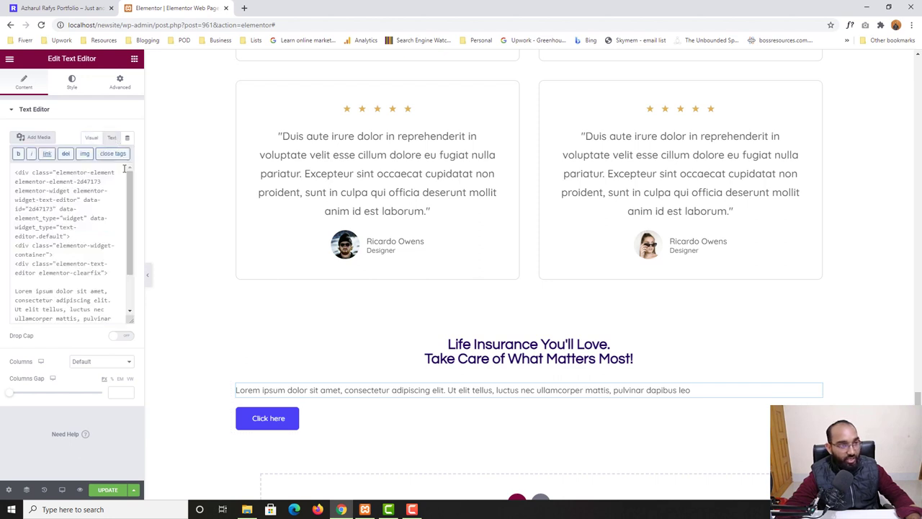
scroll(82, 283, "down", 2)
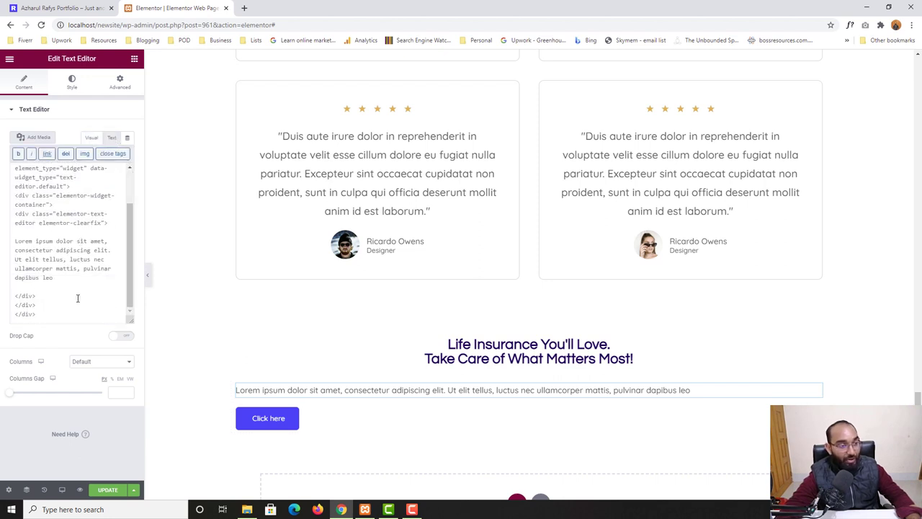
right_click(511, 393)
left_click(529, 490)
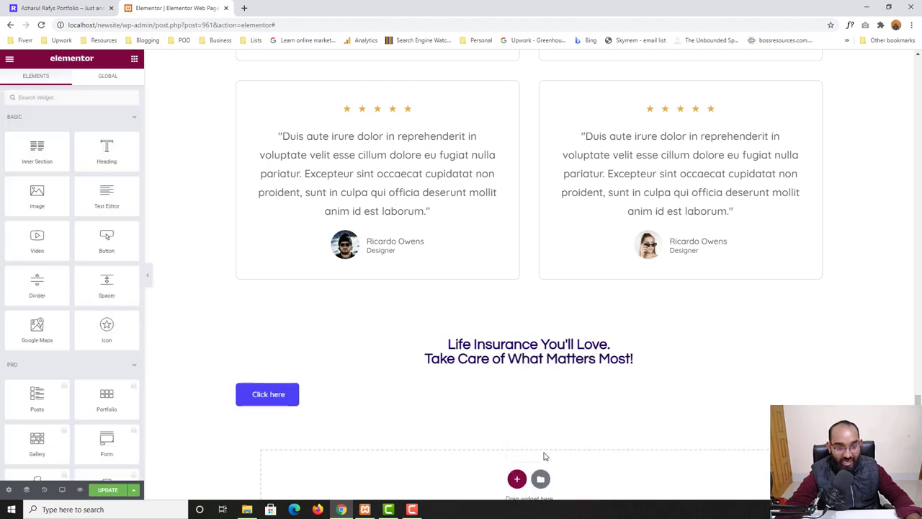
left_click_drag(106, 196, 435, 390)
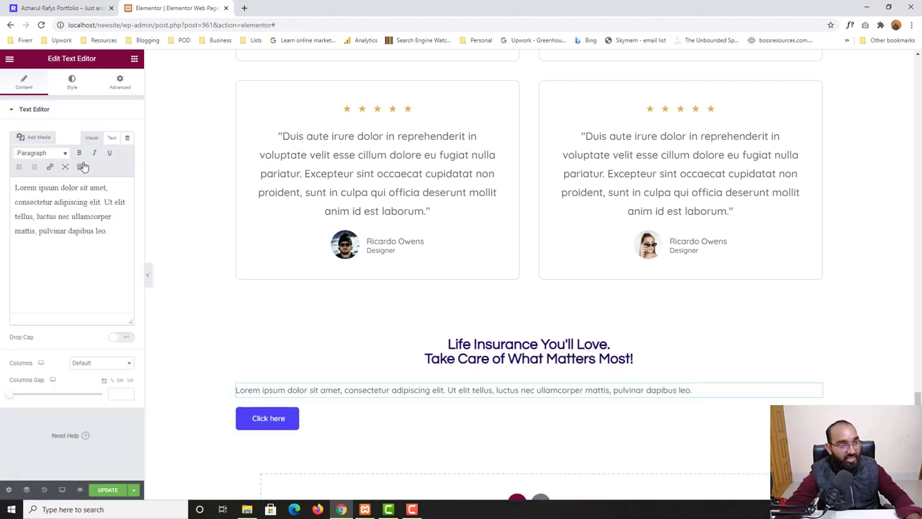
Replace the new text widget's placeholder with the lorem ipsum paragraph copied from the homepage's call-to-action and remove the trailing blank lines.
left_click(69, 8)
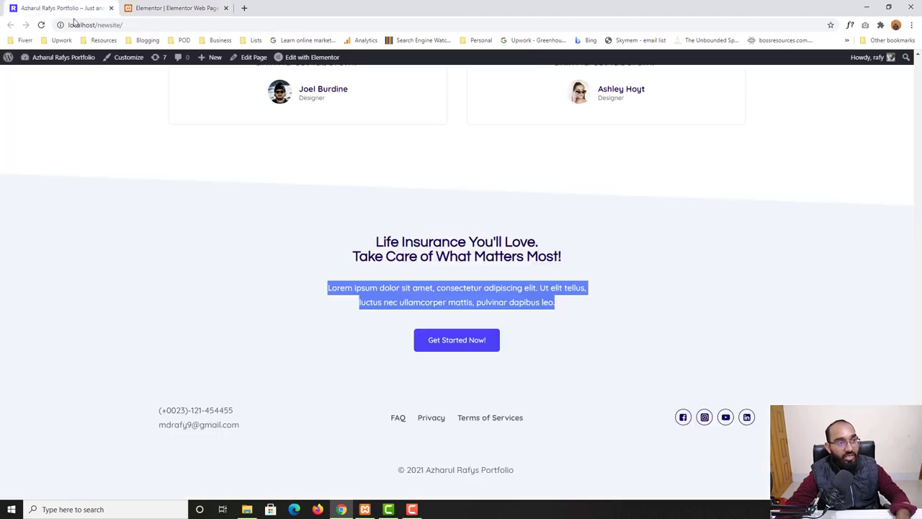
right_click(396, 285)
left_click(407, 289)
left_click(146, 7)
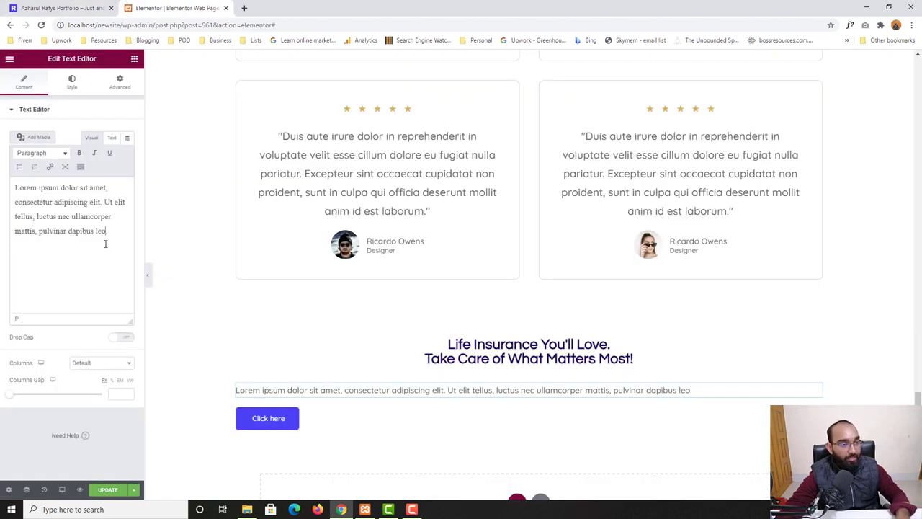
key("ctrl+a")
key("ctrl+v")
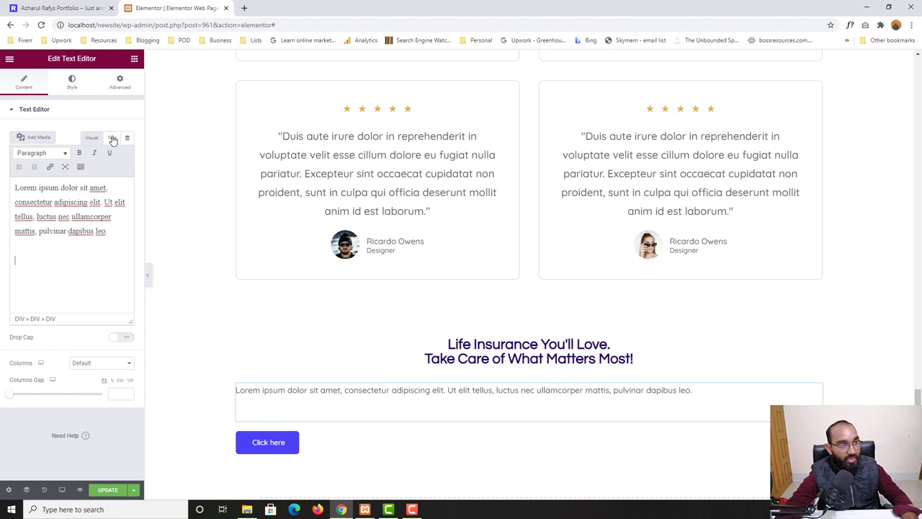
key("BackSpace")
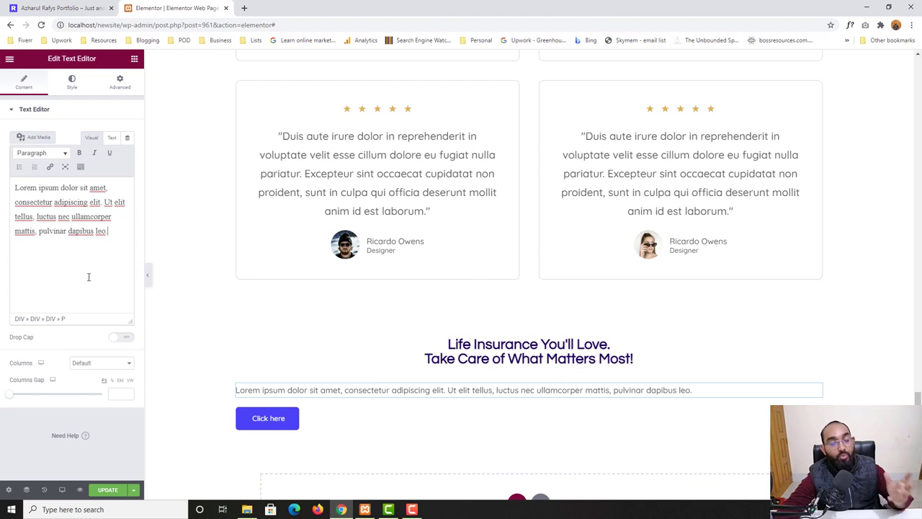
Give the paragraph unlinked padding of 300 px on the right and left with 0 elsewhere, and centre its text.
left_click(121, 92)
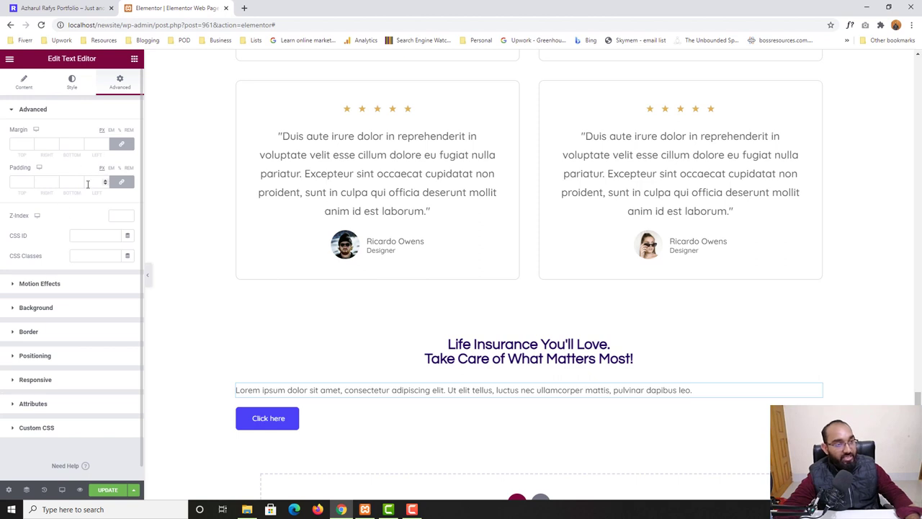
left_click(113, 185)
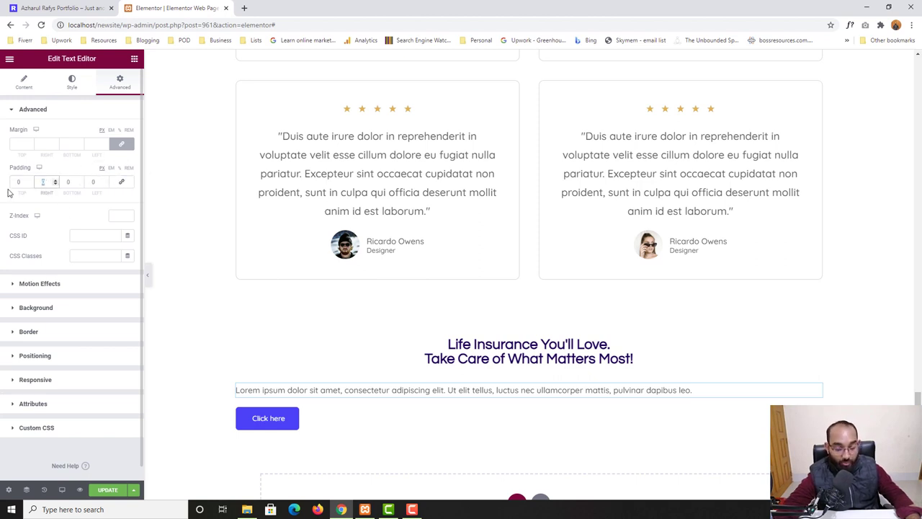
type("300")
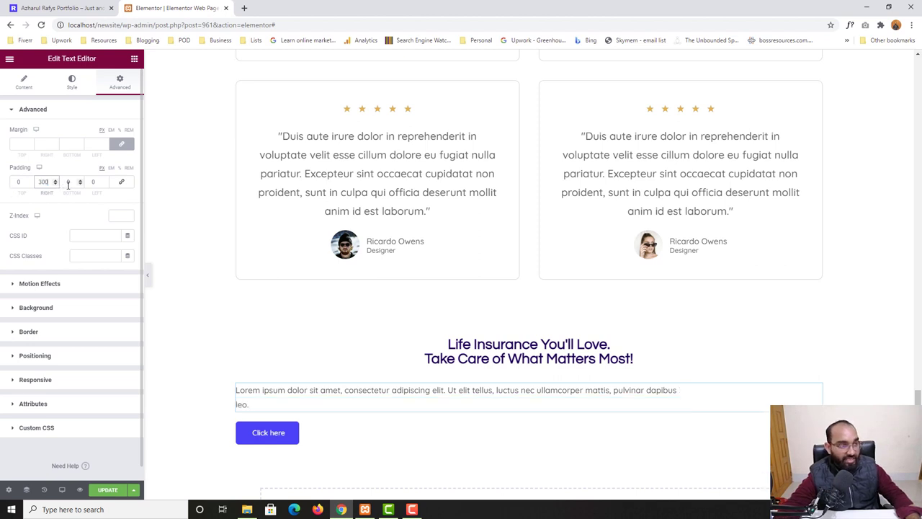
left_click(95, 181)
type("300")
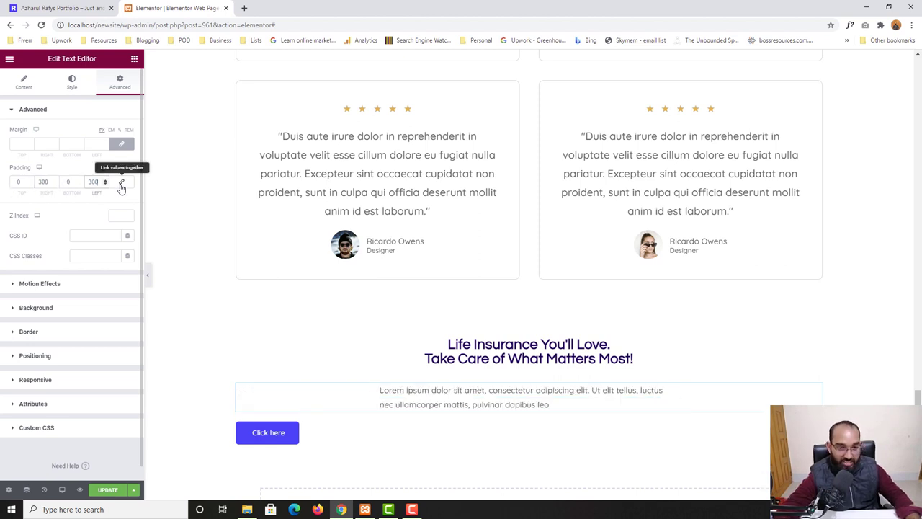
left_click(71, 85)
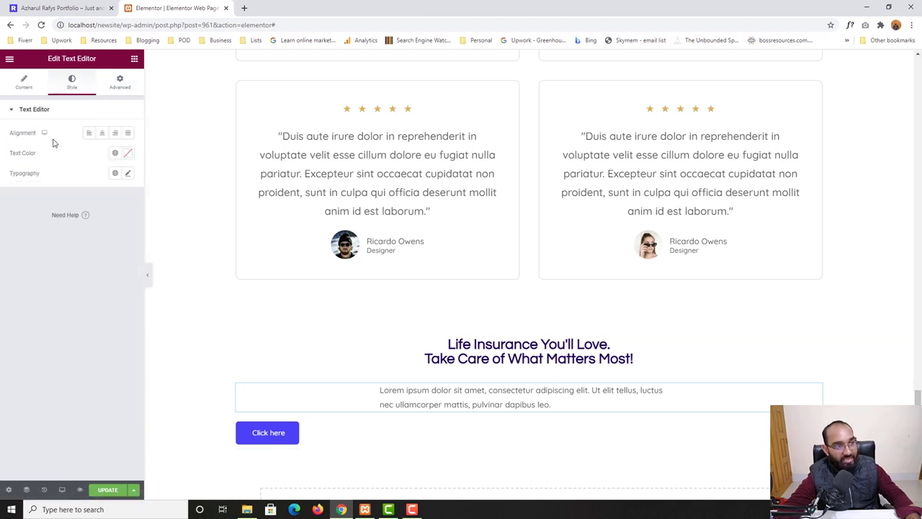
left_click(101, 134)
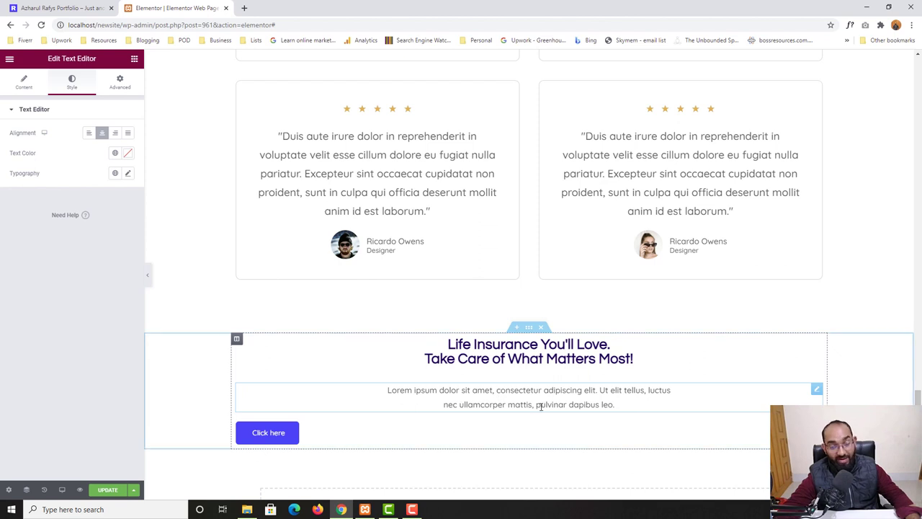
Set the button's text to "Get Started Now!" as on the homepage and centre the button, keeping the # link.
left_click(42, 5)
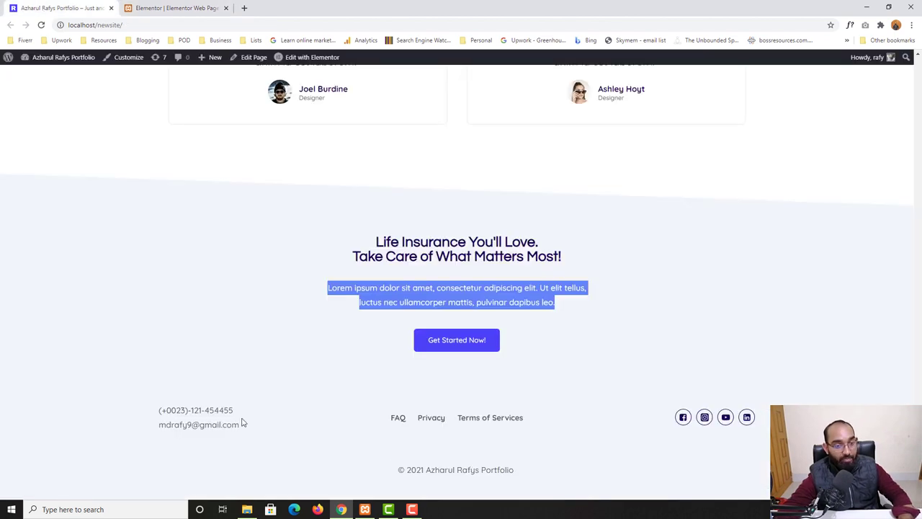
left_click(548, 360)
left_click(176, 8)
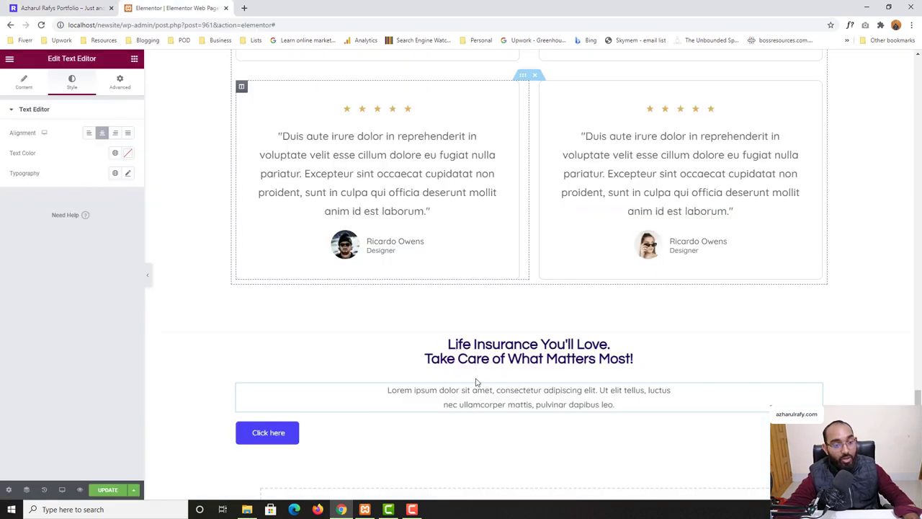
left_click(256, 433)
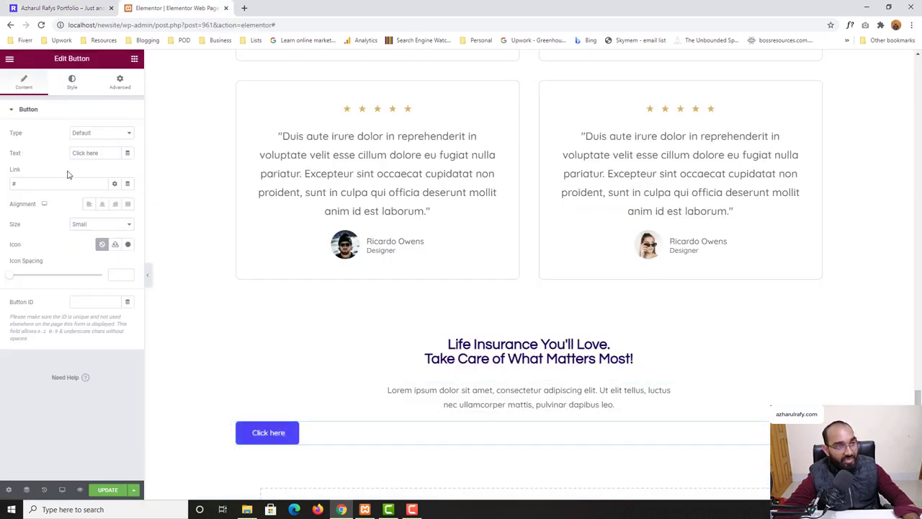
left_click_drag(99, 152, 49, 149)
type("Get")
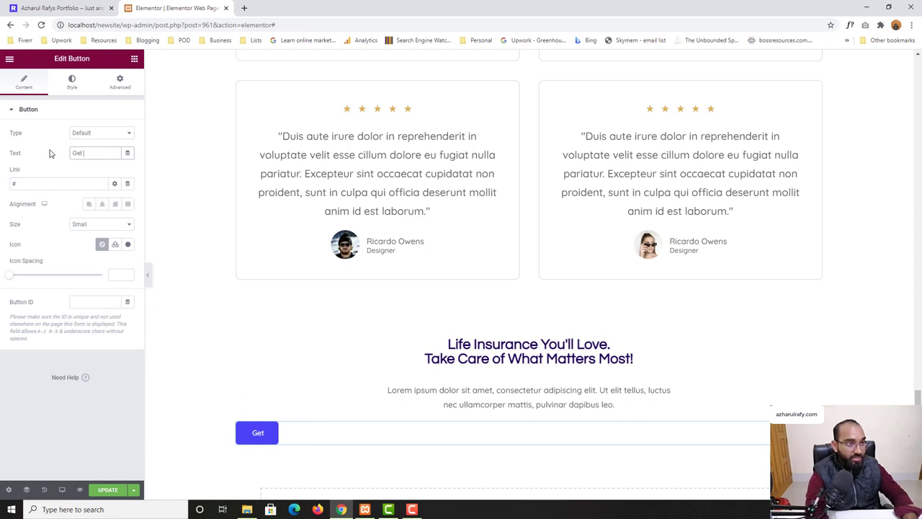
type(" Started Now")
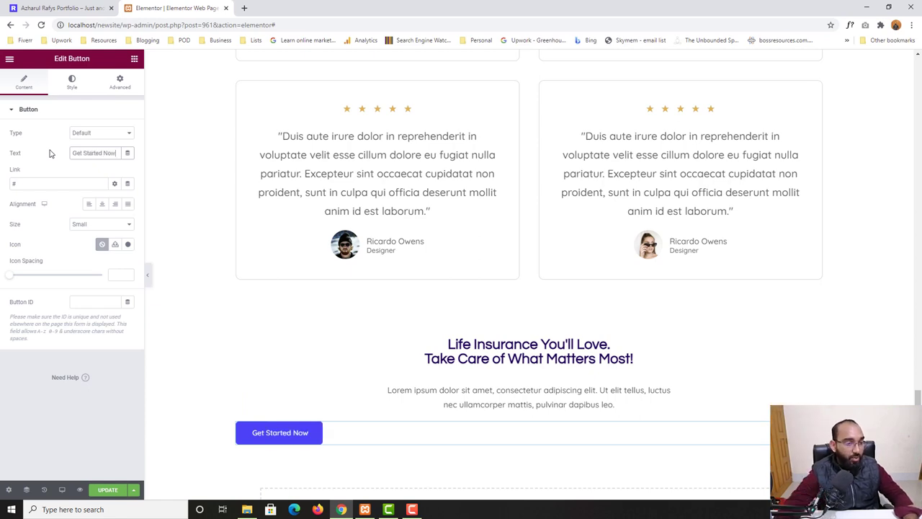
left_click(72, 6)
left_click(173, 7)
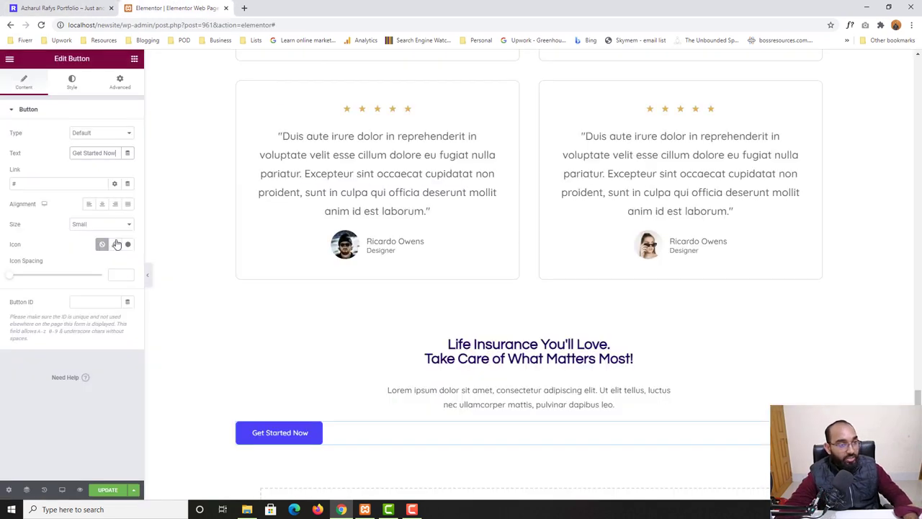
left_click(18, 11)
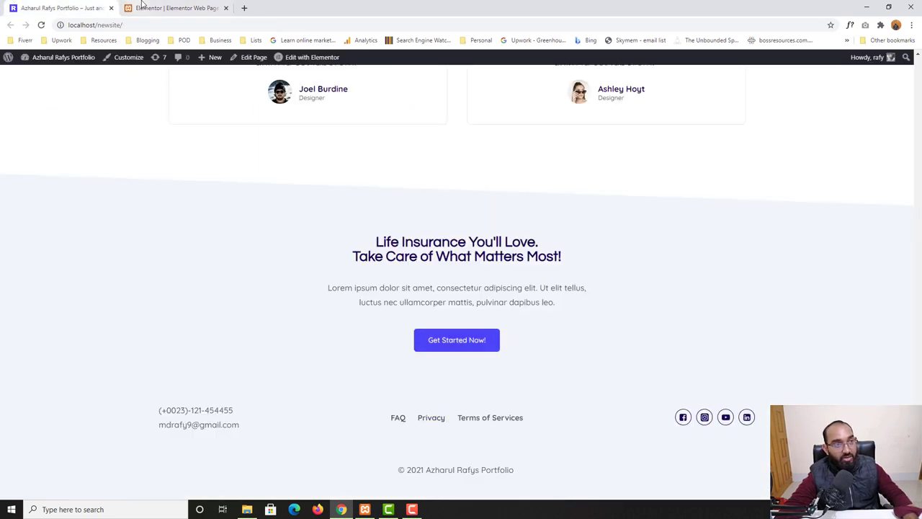
left_click(170, 8)
left_click(103, 204)
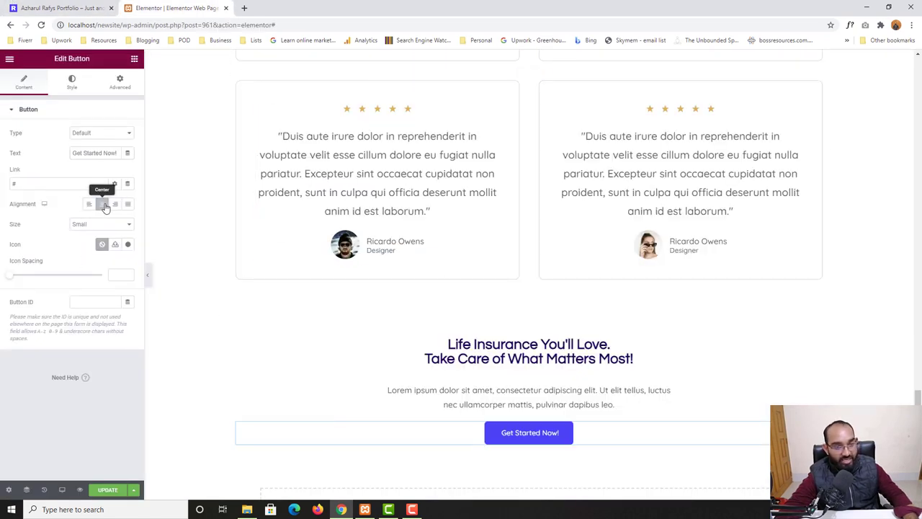
left_click(27, 184)
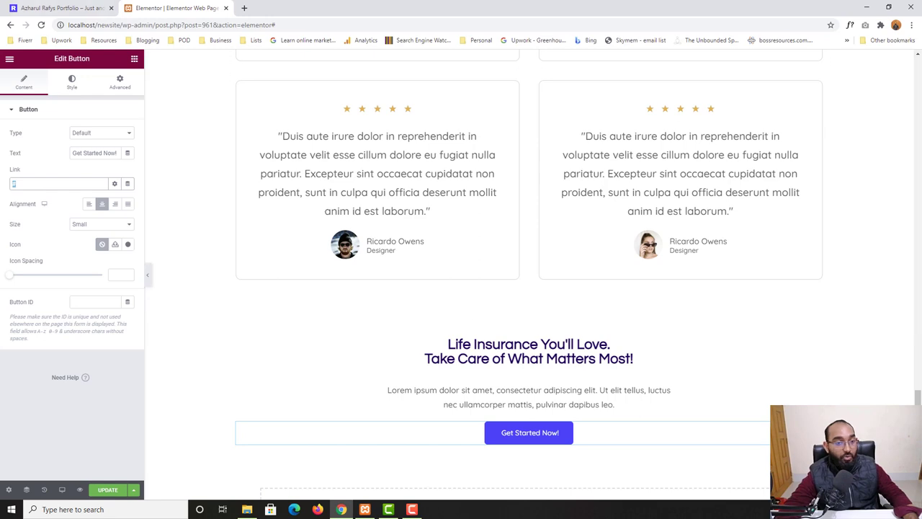
Compare the section with the homepage, launch the Pixie colour picker and move its window clear of the page content.
left_click(108, 6)
left_click(139, 5)
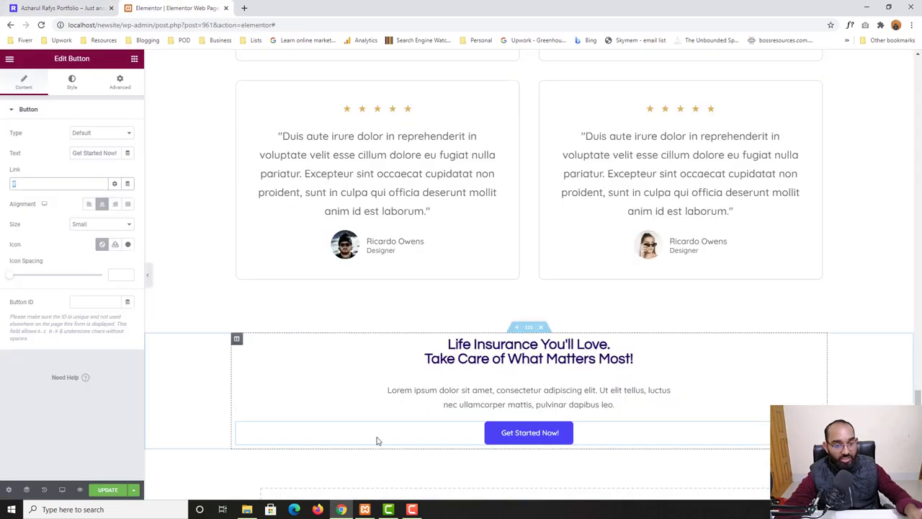
scroll(329, 426, "down", 4)
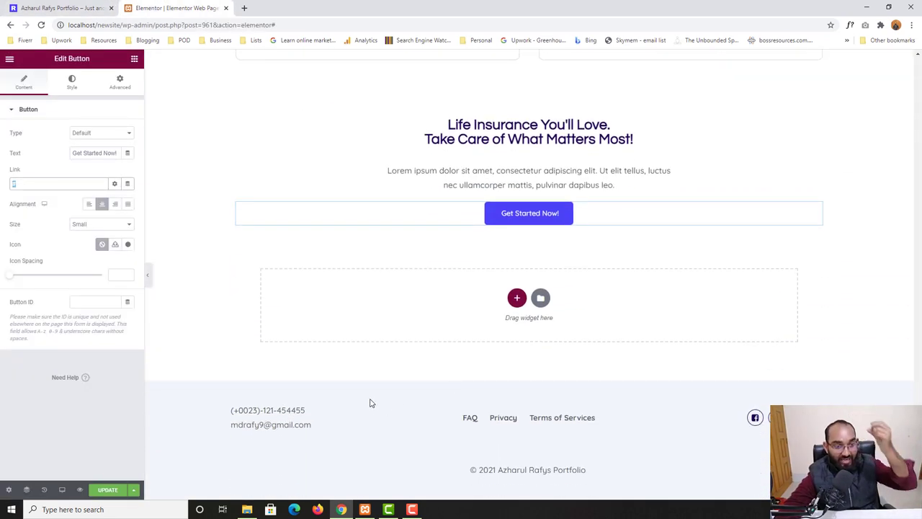
left_click(157, 513)
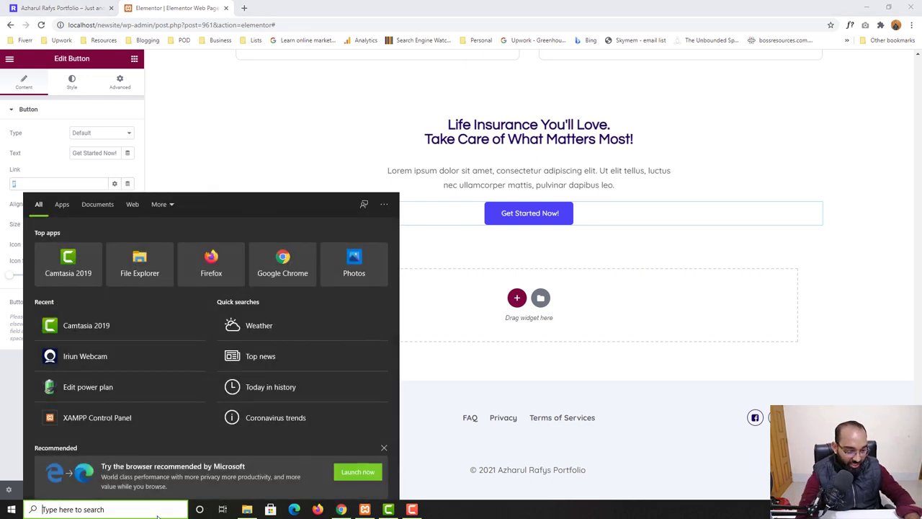
type("pixie")
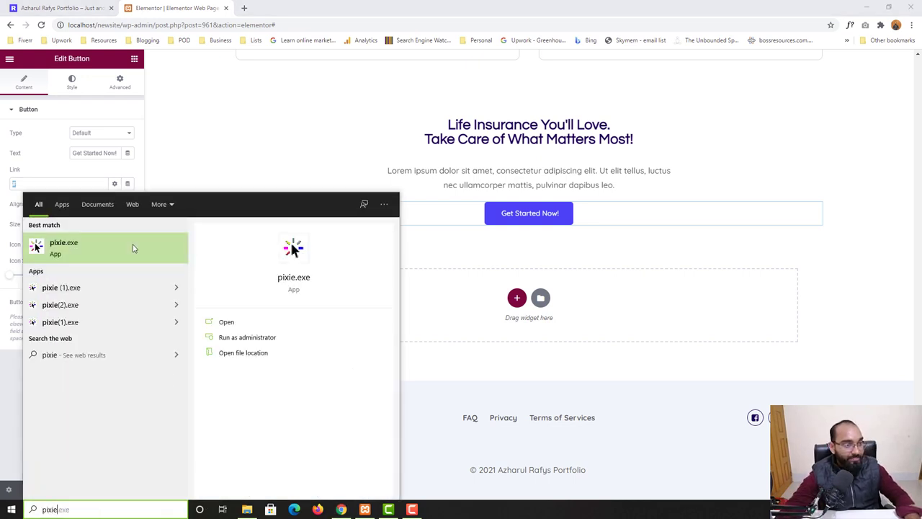
left_click(134, 247)
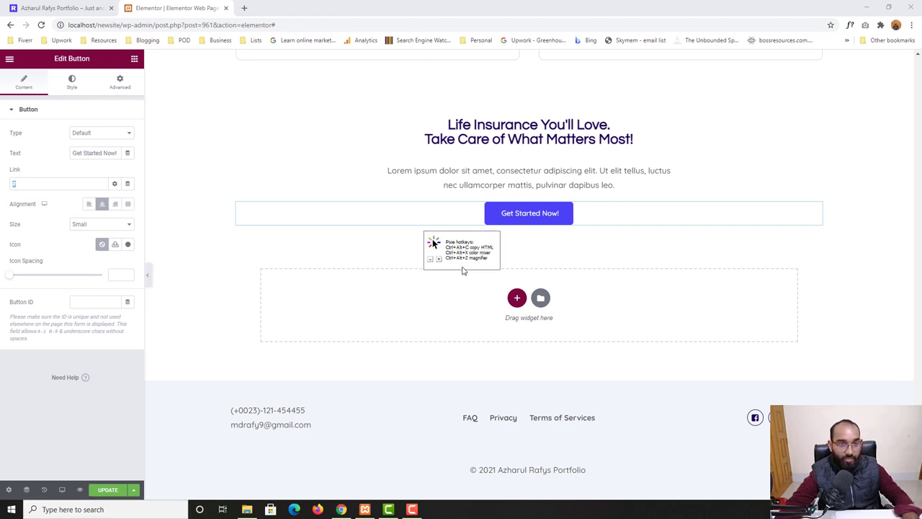
left_click_drag(464, 266, 743, 457)
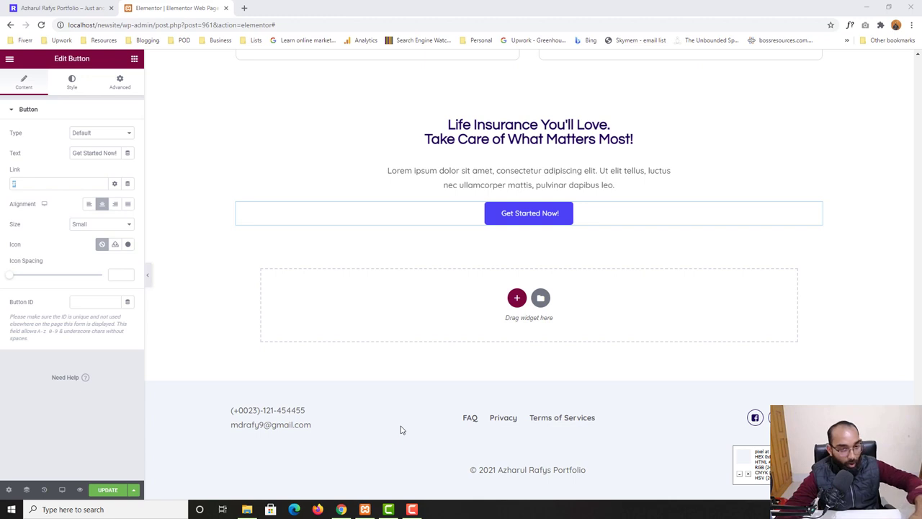
left_click(748, 473)
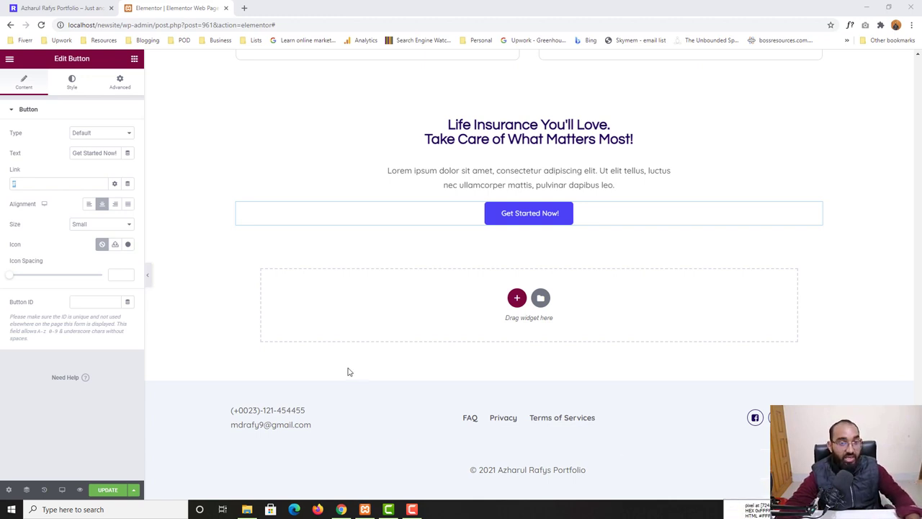
Give the call-to-action section a solid background colour of #F2F7FB and compare it with the homepage's section.
scroll(520, 238, "up", 1)
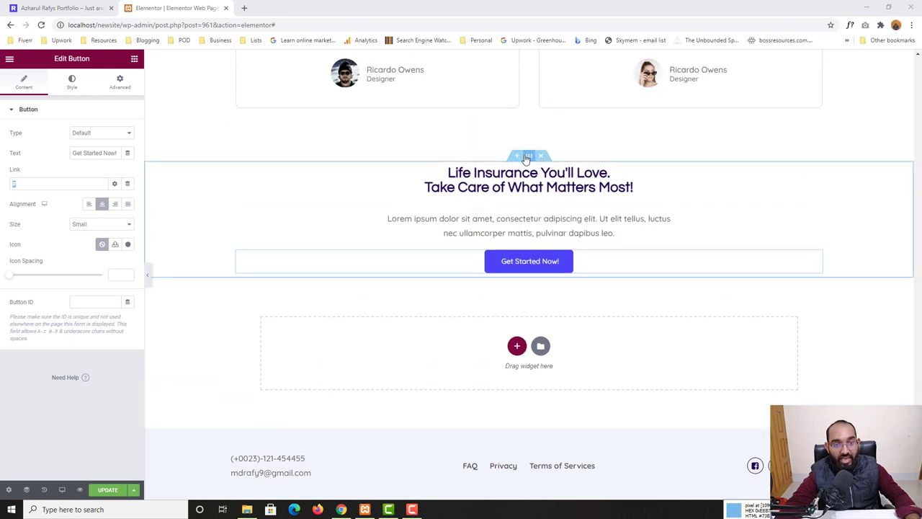
left_click(528, 157)
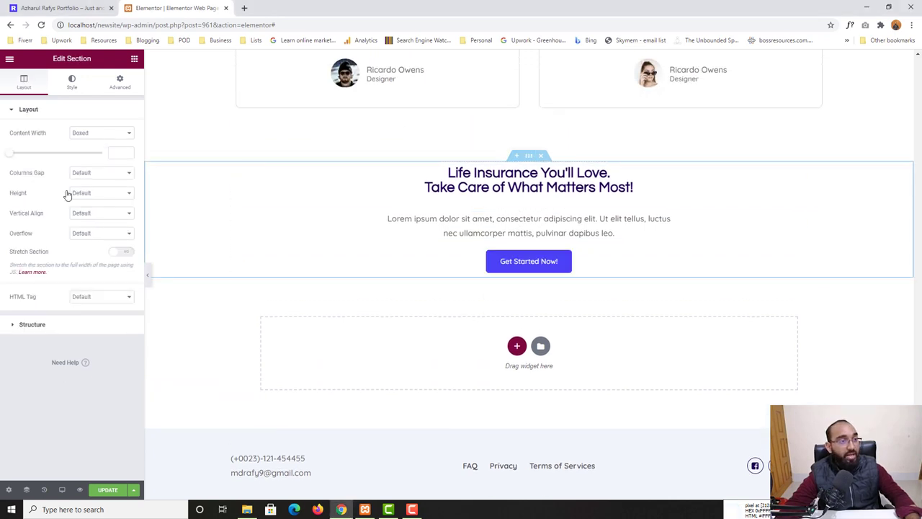
left_click(72, 85)
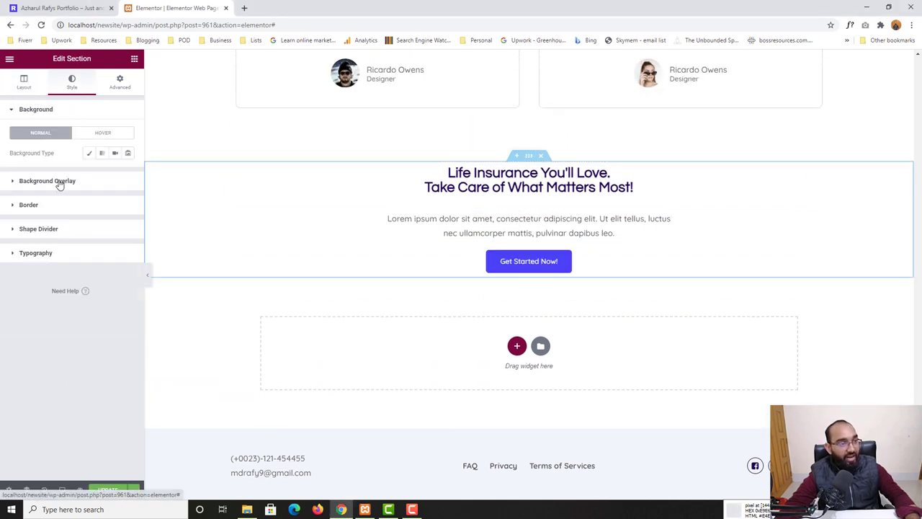
left_click(89, 153)
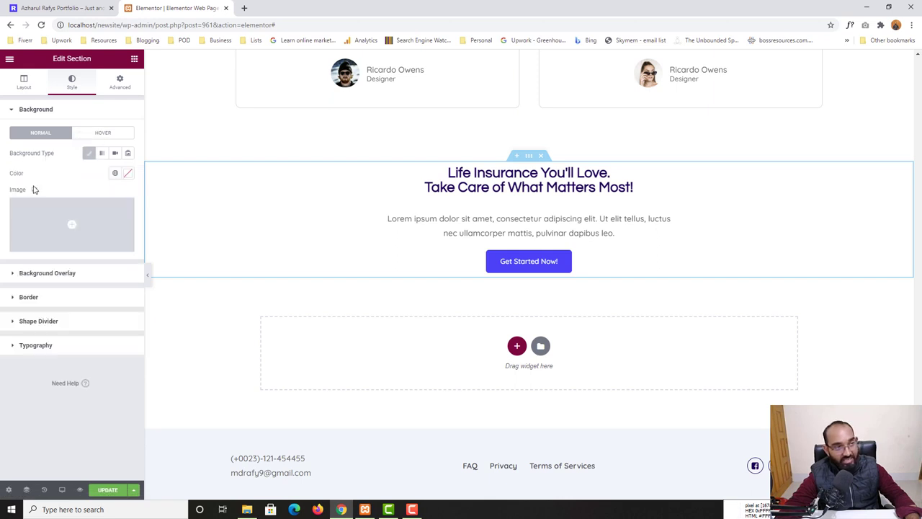
left_click(128, 173)
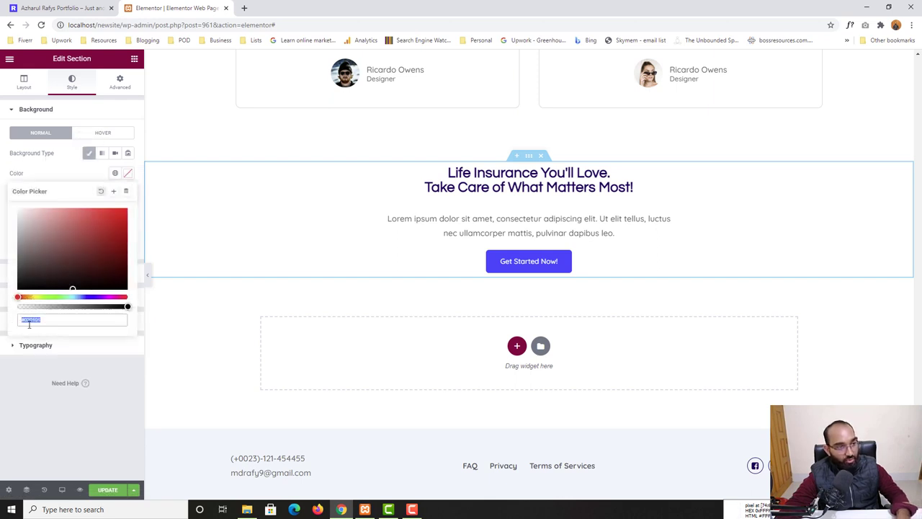
type("#F2F7FB")
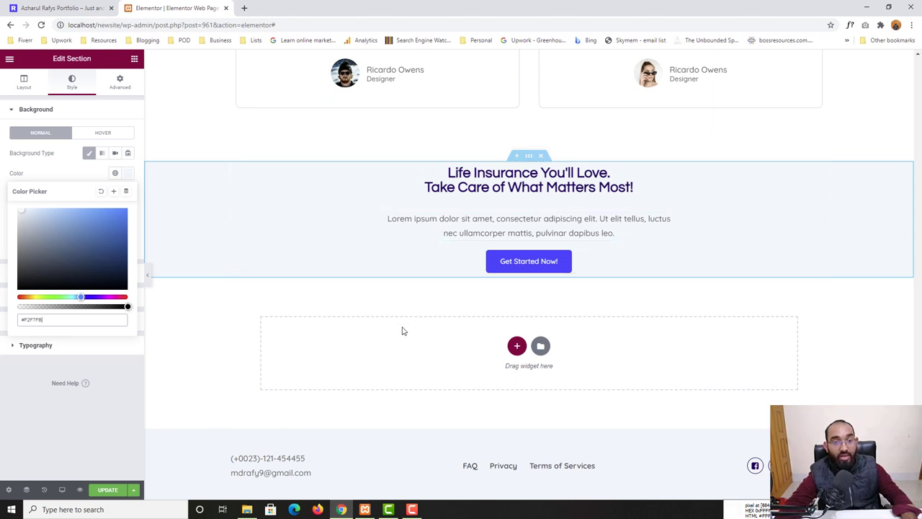
left_click(57, 8)
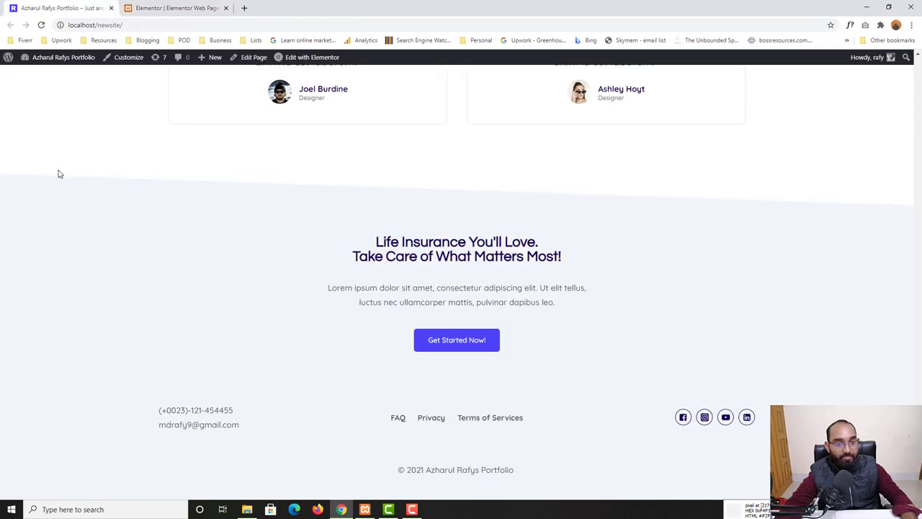
left_click(153, 6)
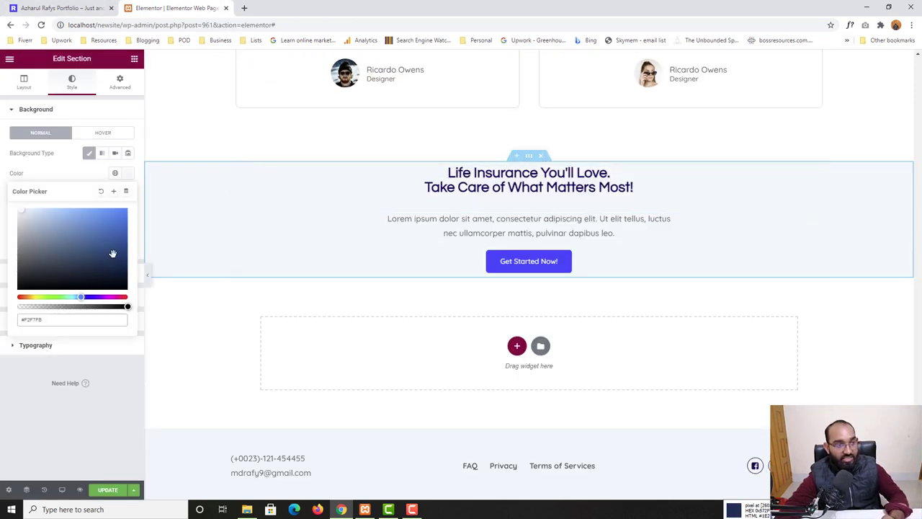
Give the section unlinked padding of 100 px on the top and bottom with 0 on the sides, and update the page.
left_click(124, 89)
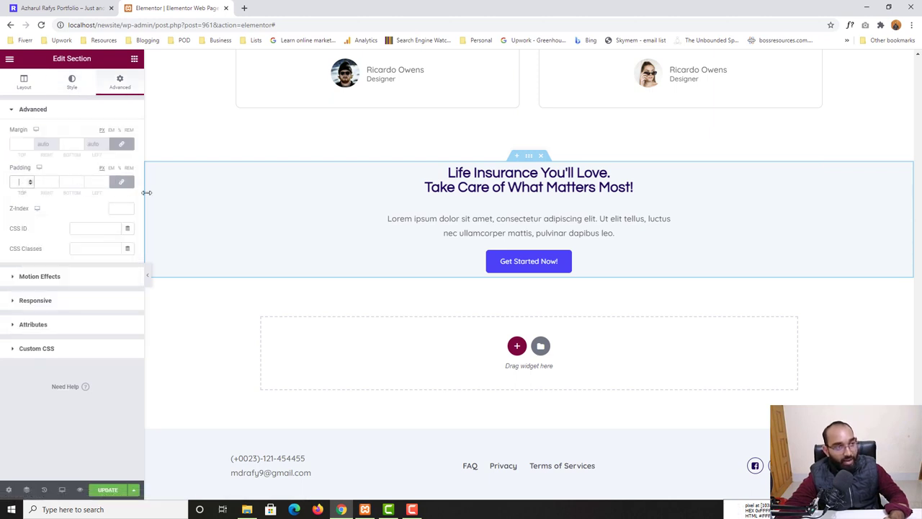
left_click(121, 182)
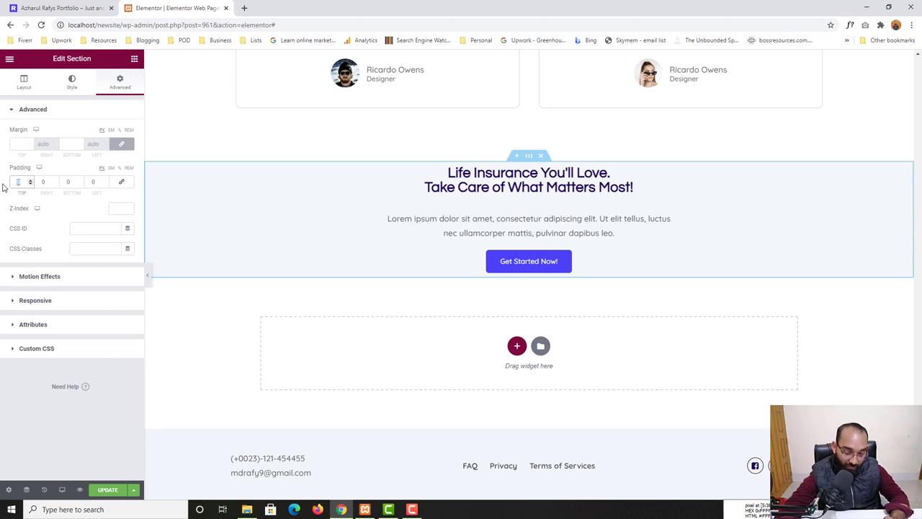
type("100")
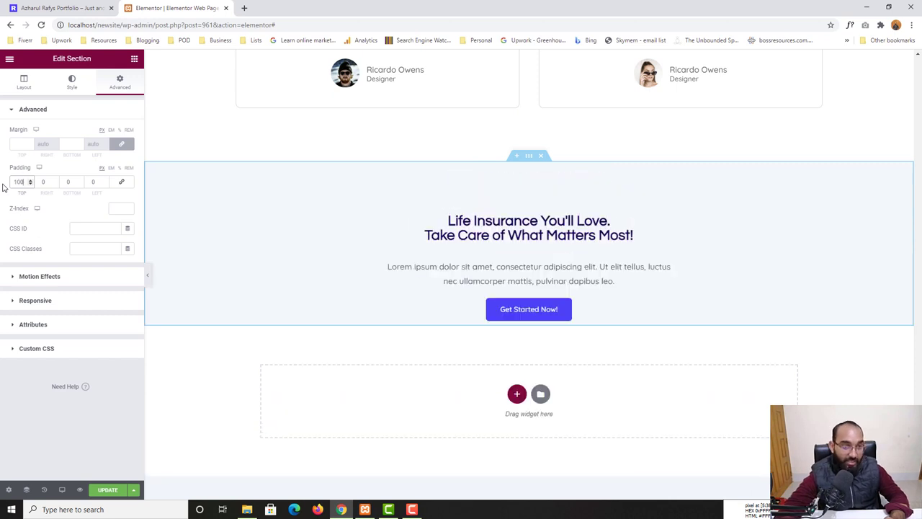
left_click(71, 184)
type("100")
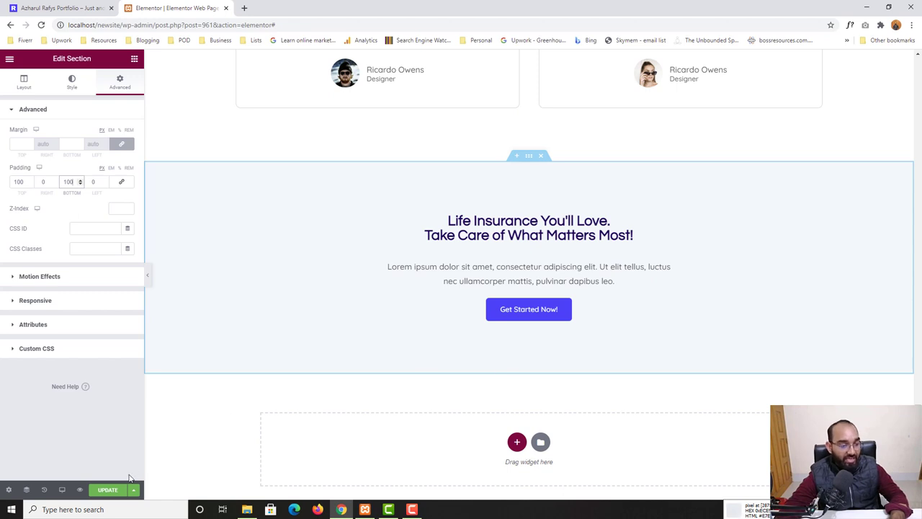
left_click(107, 490)
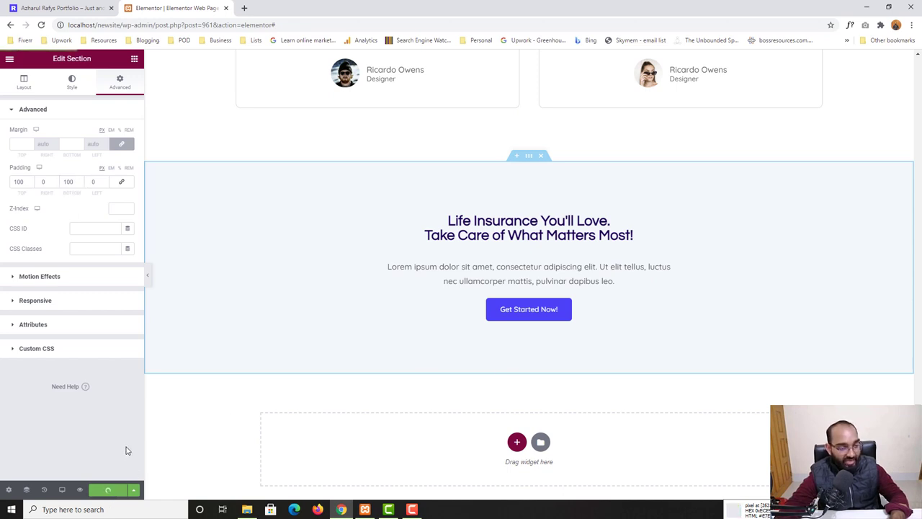
Preview the page and compare its call-to-action section with the one on the homepage.
left_click(80, 489)
scroll(85, 429, "down", 15)
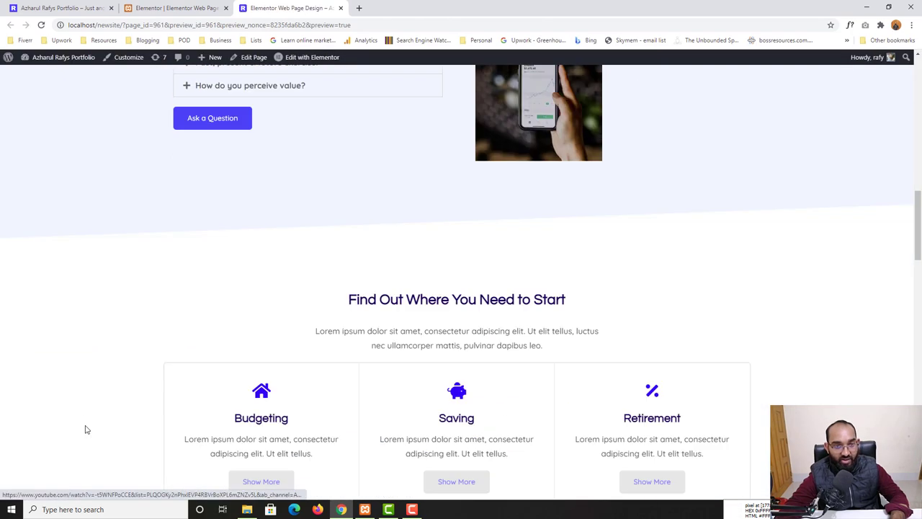
scroll(85, 429, "down", 12)
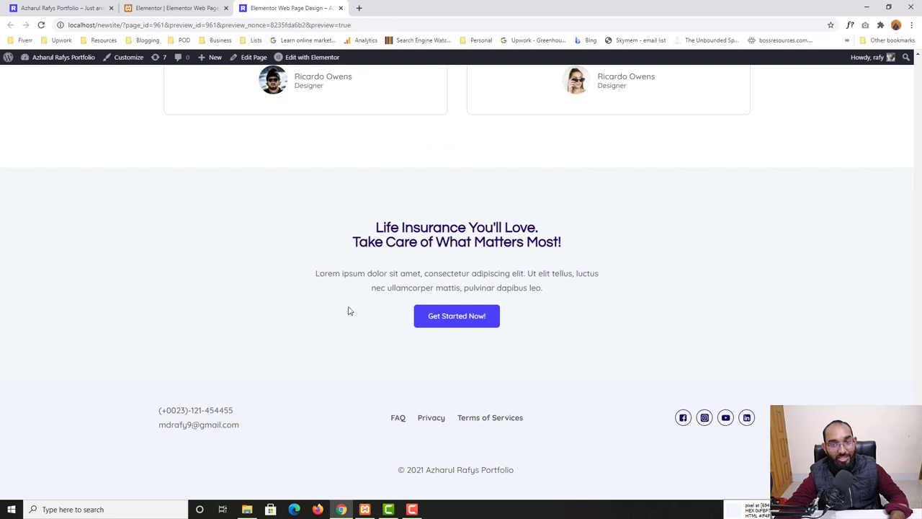
left_click(95, 8)
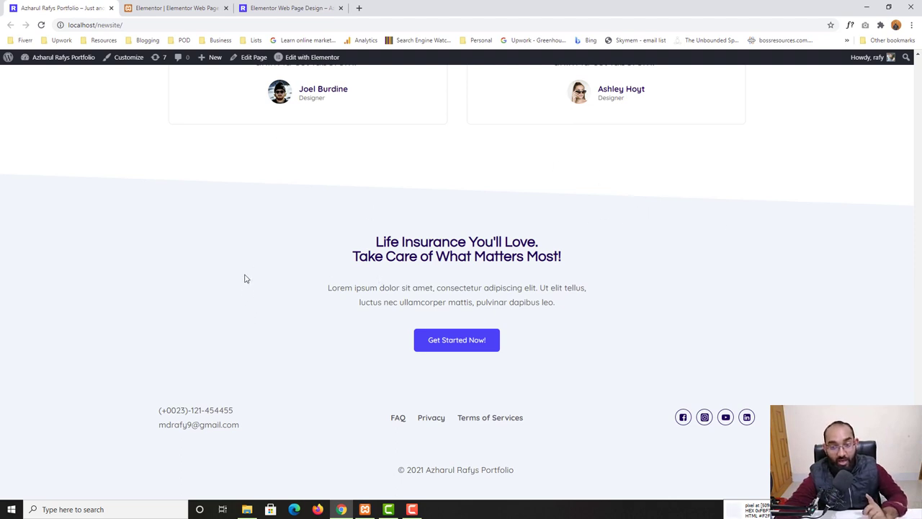
left_click(293, 7)
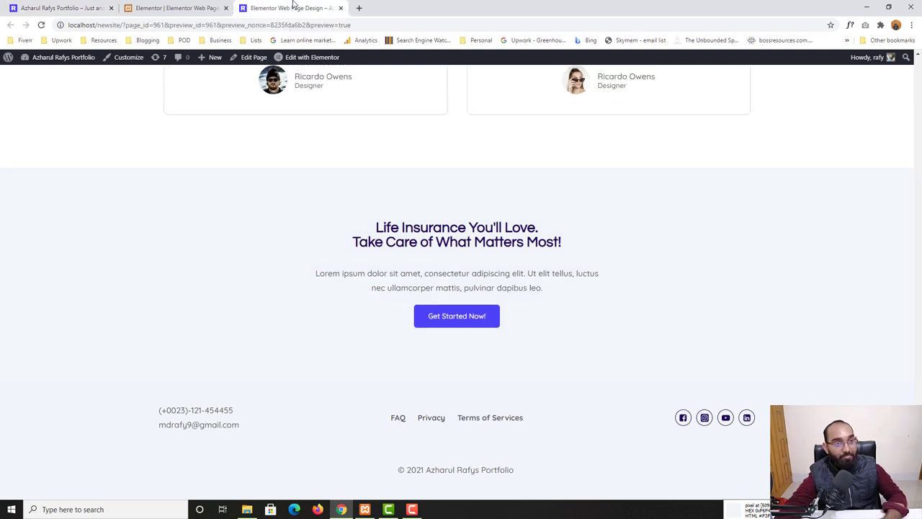
Add a Tilt shape divider with a height of 57 to the section's top edge, check it against the homepage and update the page.
left_click(172, 6)
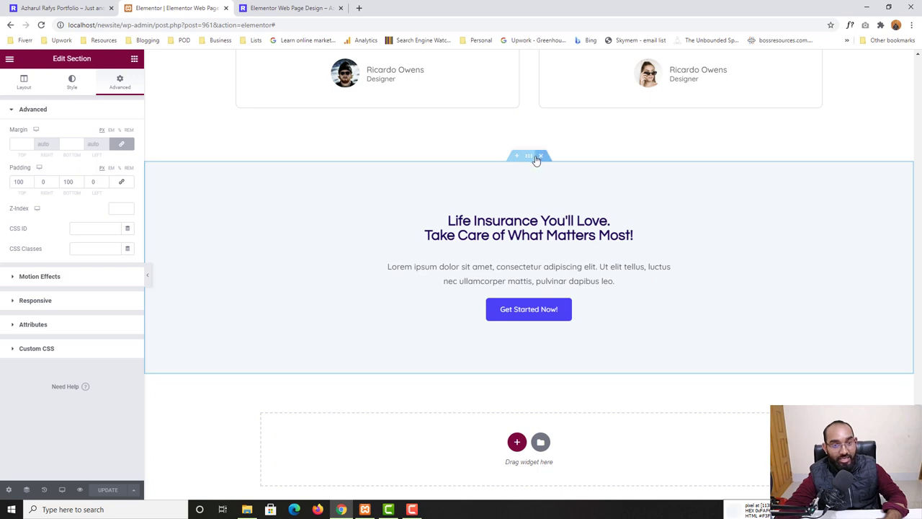
left_click(72, 83)
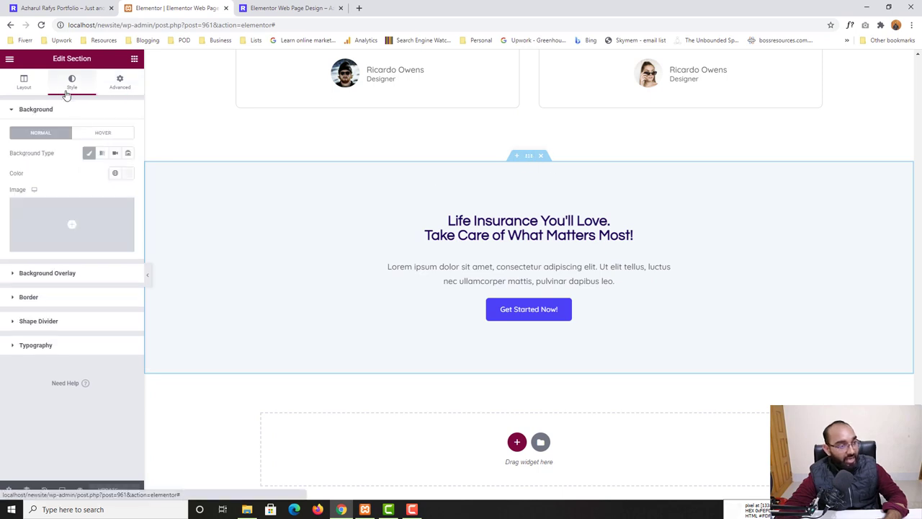
left_click(30, 322)
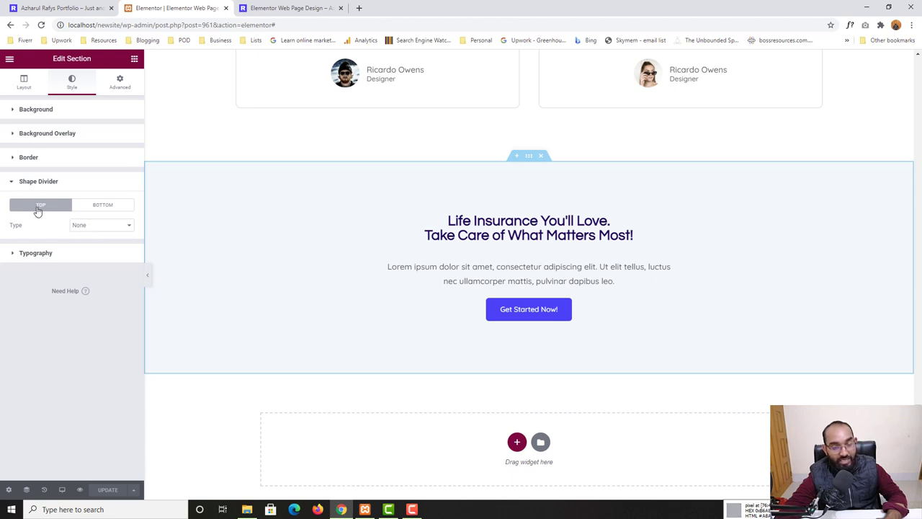
left_click(98, 226)
left_click(90, 294)
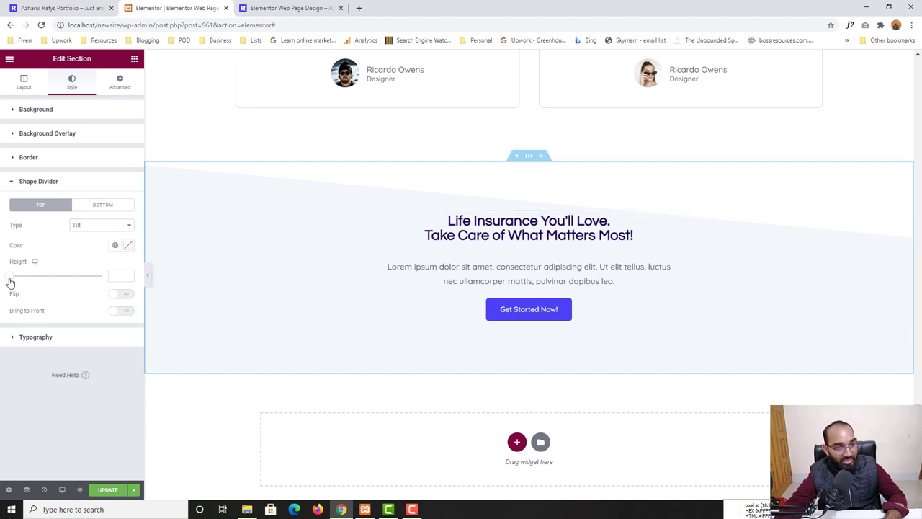
left_click_drag(12, 282, 20, 285)
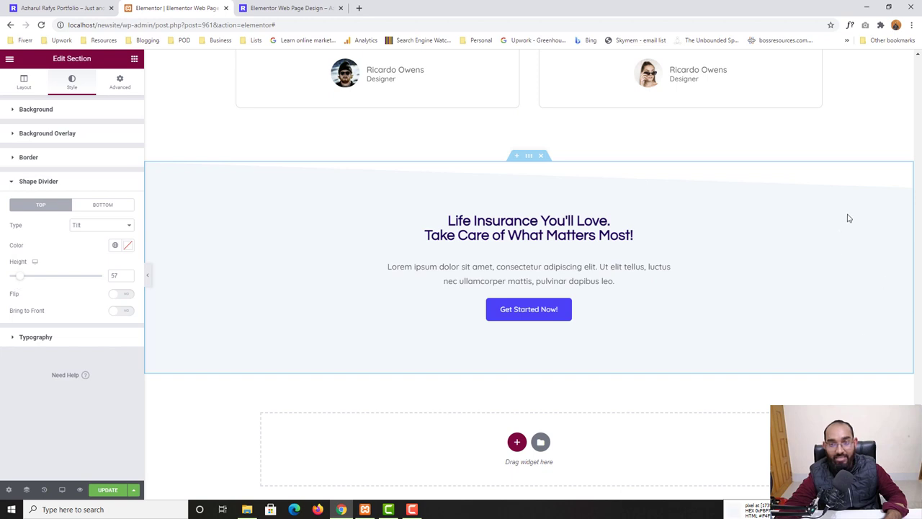
left_click(25, 5)
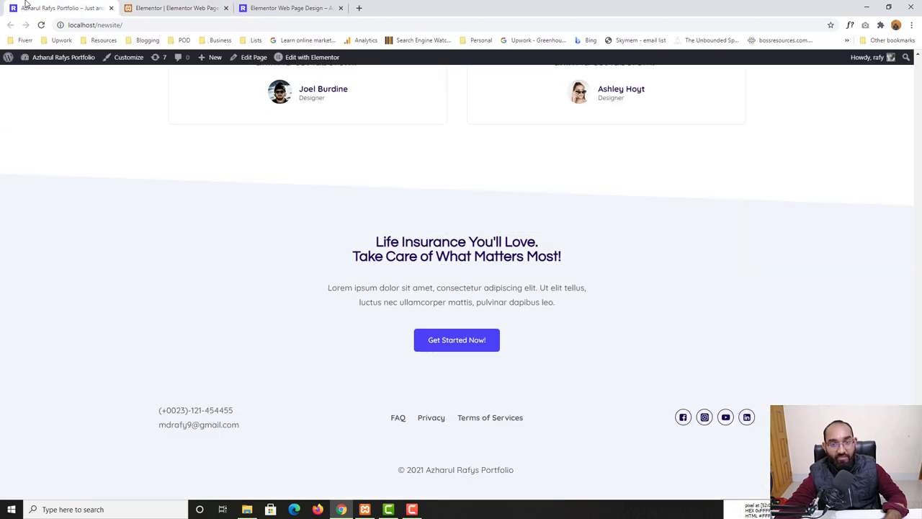
left_click(173, 8)
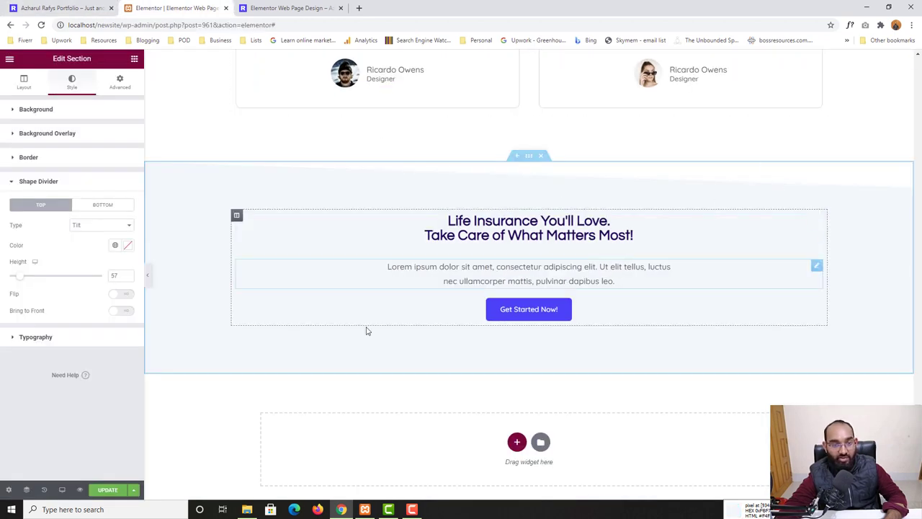
left_click(106, 490)
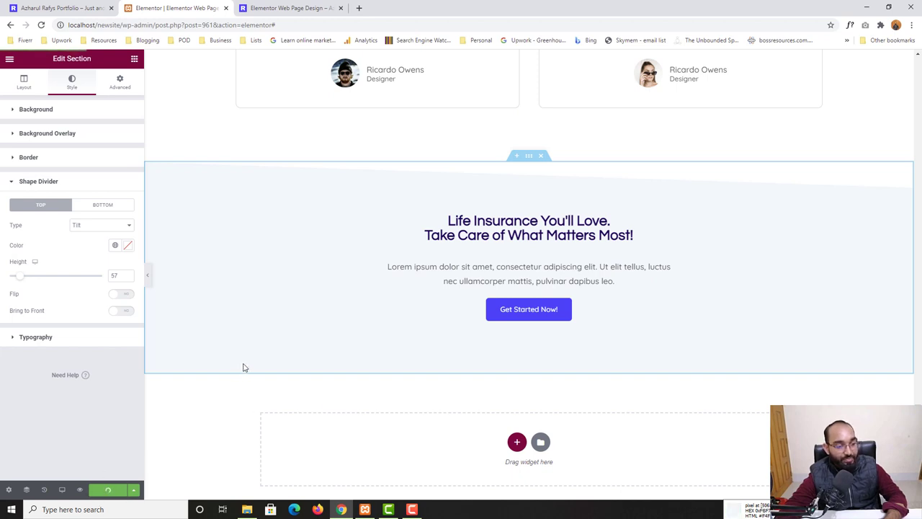
Reload the page preview and review the finished layout from the call-to-action section up through the earlier sections.
left_click(264, 8)
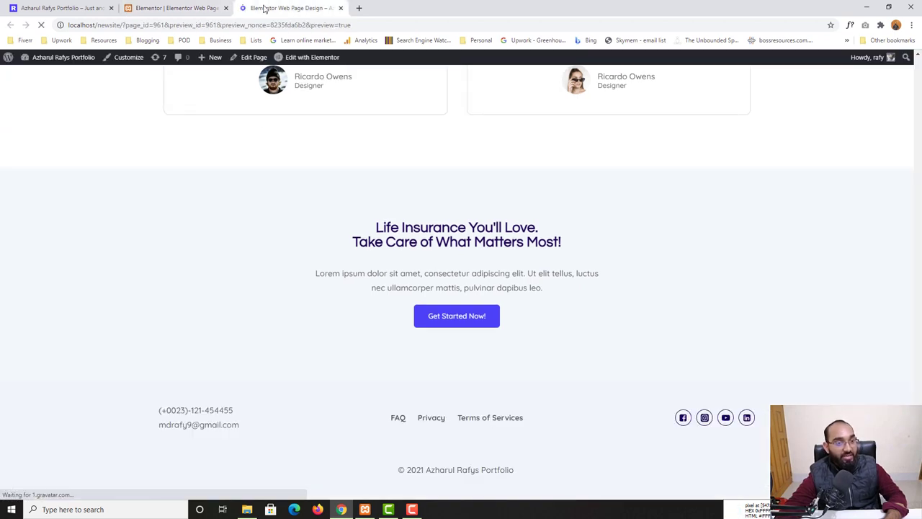
scroll(216, 343, "down", 15)
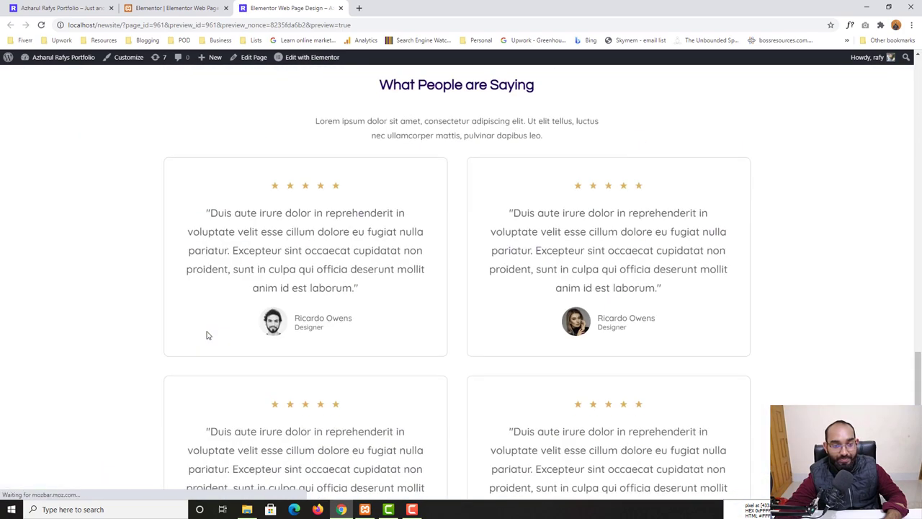
scroll(207, 335, "down", 5)
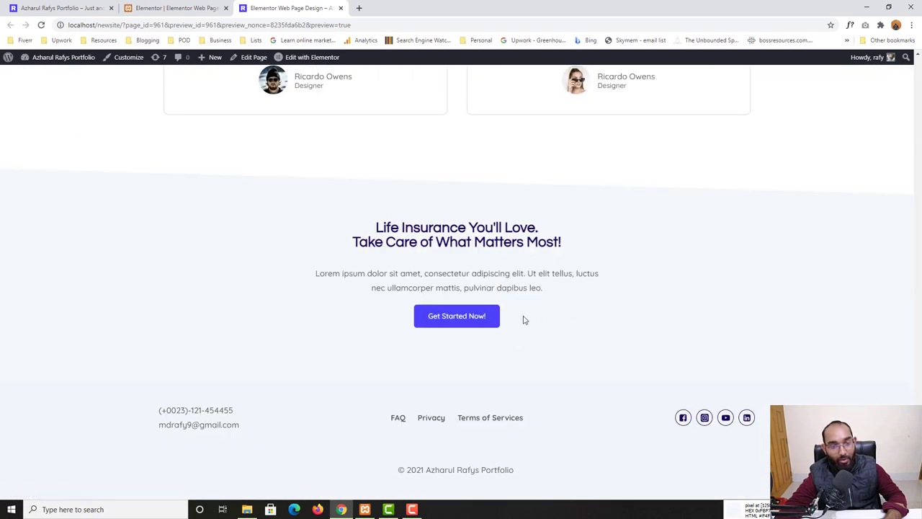
scroll(425, 360, "up", 15)
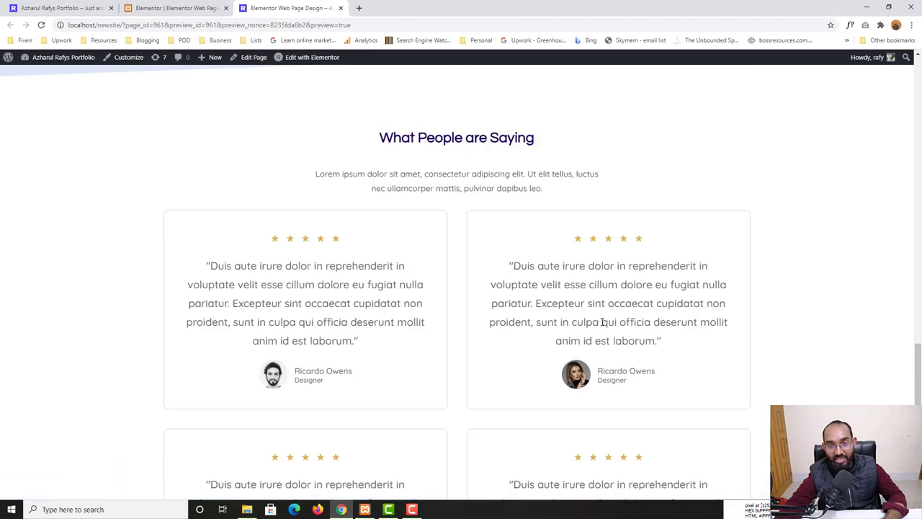
scroll(602, 326, "up", 15)
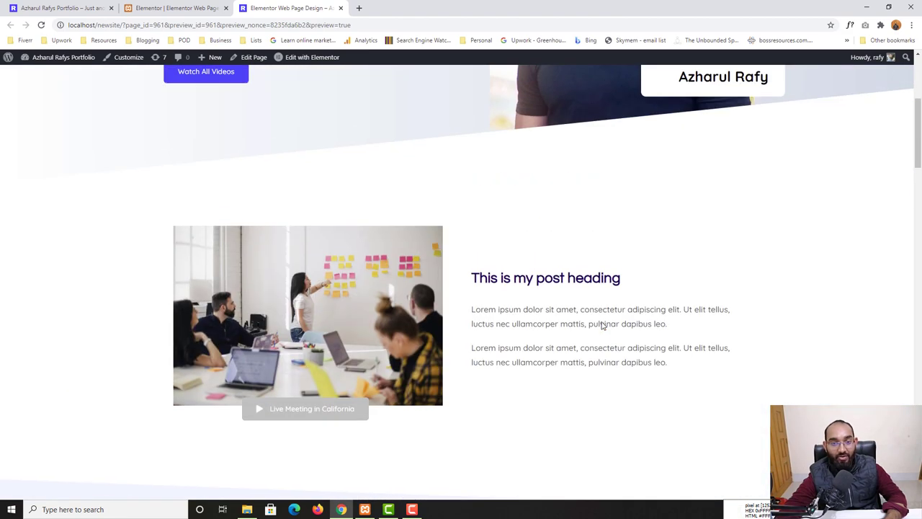
scroll(9, 330, "down", 3)
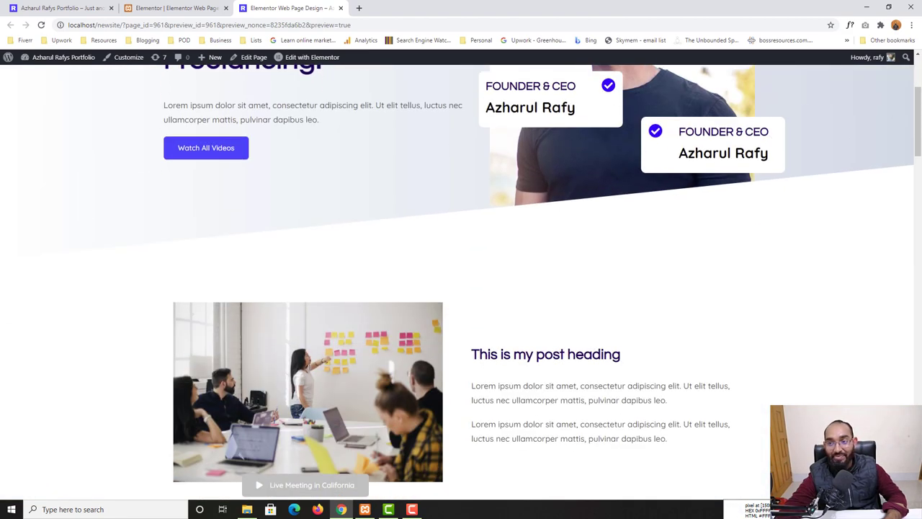
scroll(896, 335, "down", 12)
scroll(285, 326, "up", 10)
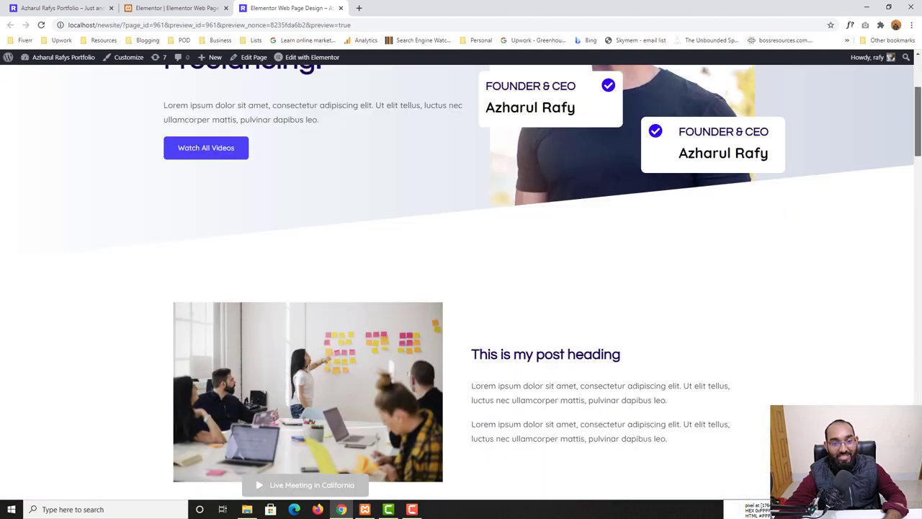
scroll(285, 326, "down", 4)
scroll(241, 326, "down", 4)
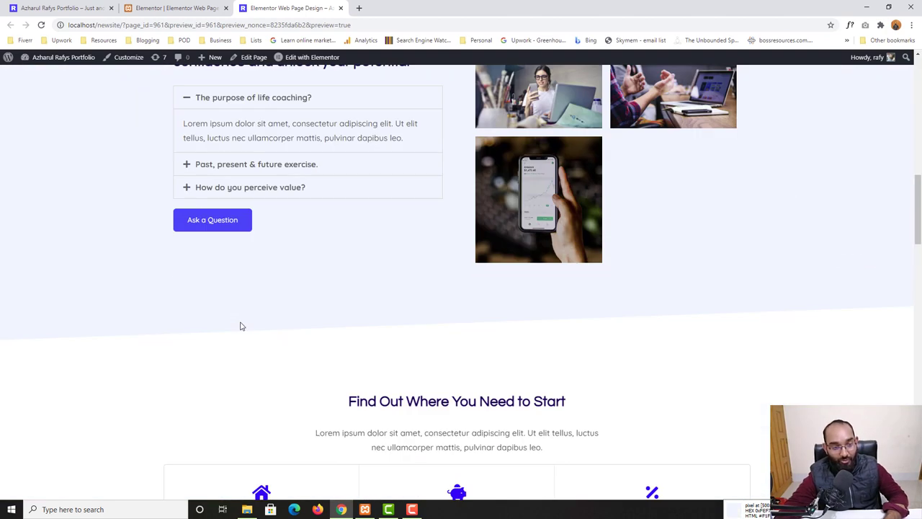
Open YouTube in a new browser tab.
left_click(359, 8)
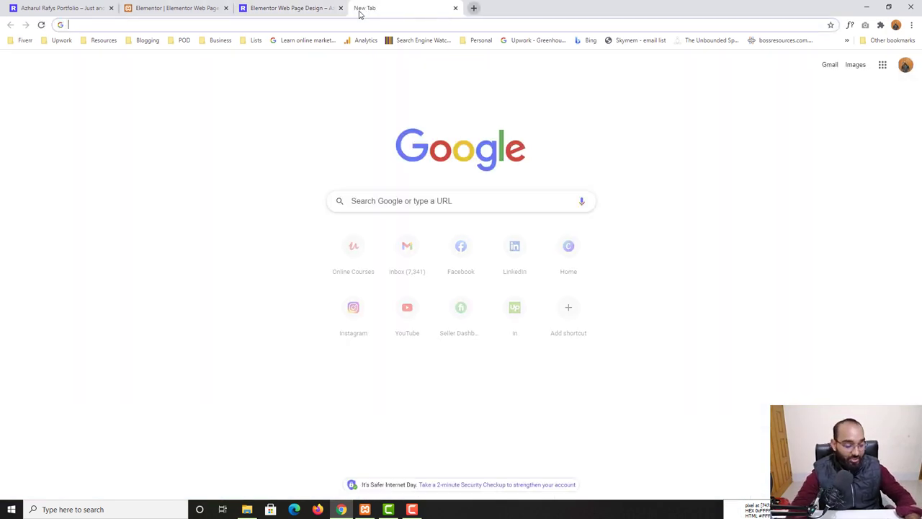
type("you")
key("Return")
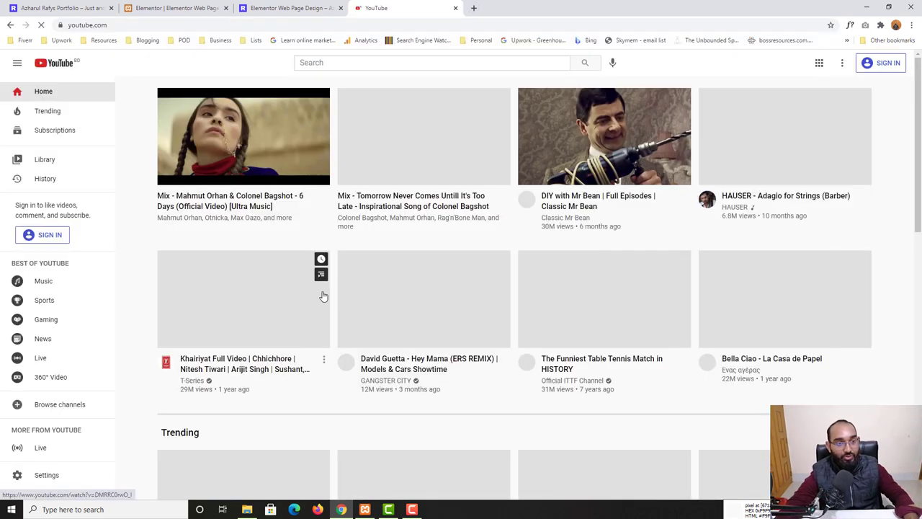
Search YouTube for the course creator's name, open the creator's channel and browse its uploaded videos.
left_click(404, 63)
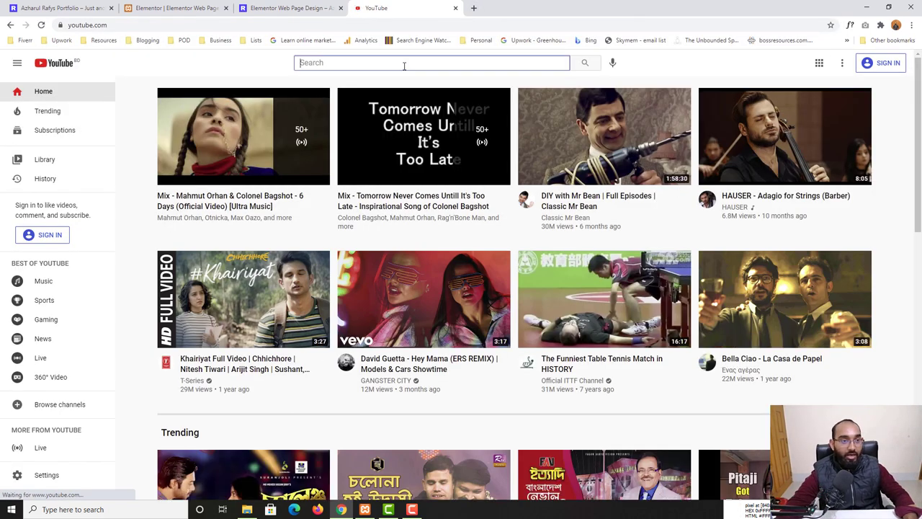
type("azharul rafy")
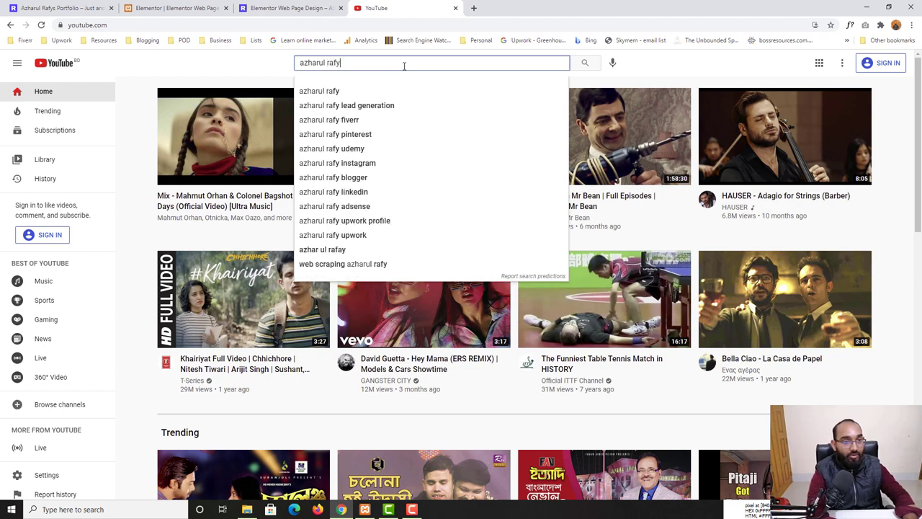
key("Return")
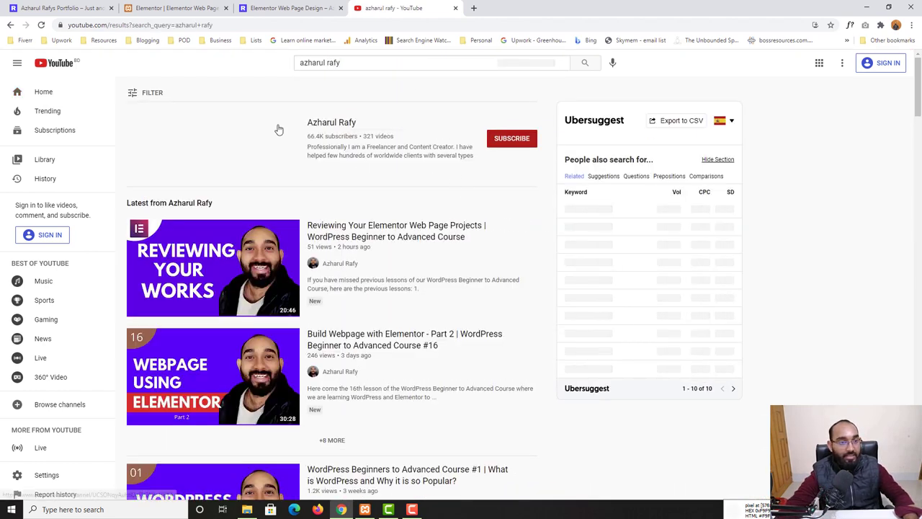
left_click(278, 128)
left_click(291, 265)
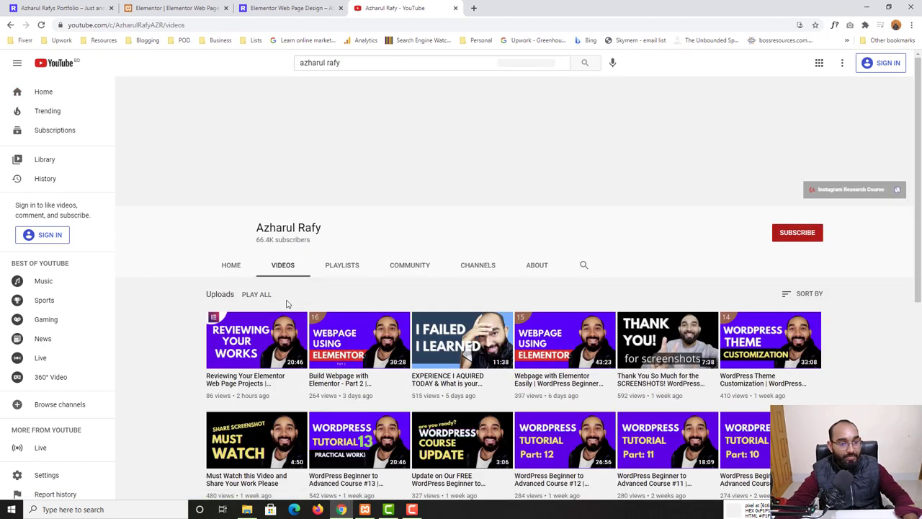
scroll(186, 354, "down", 1)
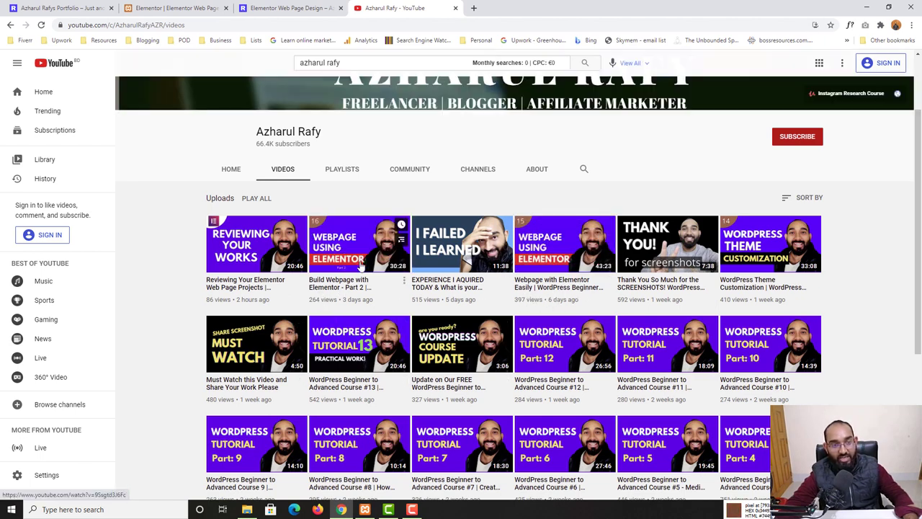
Return to the Elementor page preview and look over its sections from the testimonials up to the hero.
left_click(248, 6)
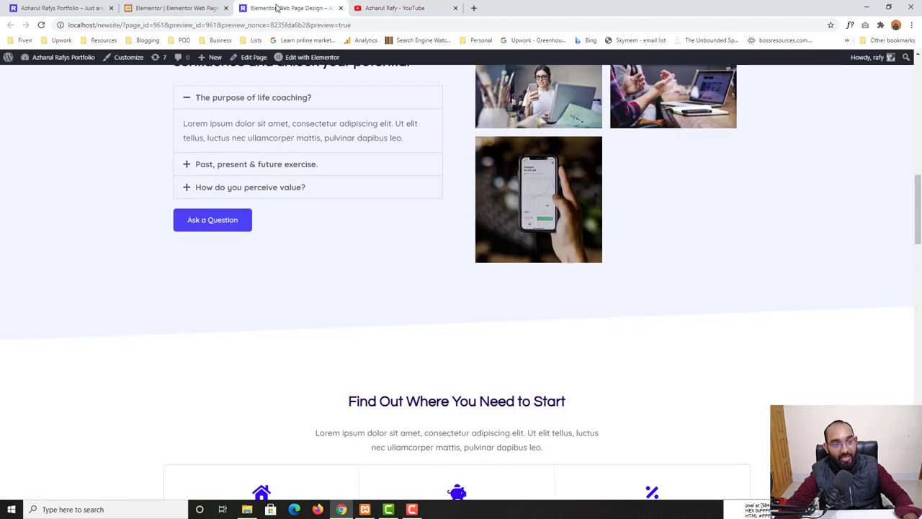
scroll(224, 253, "up", 2)
scroll(113, 383, "down", 20)
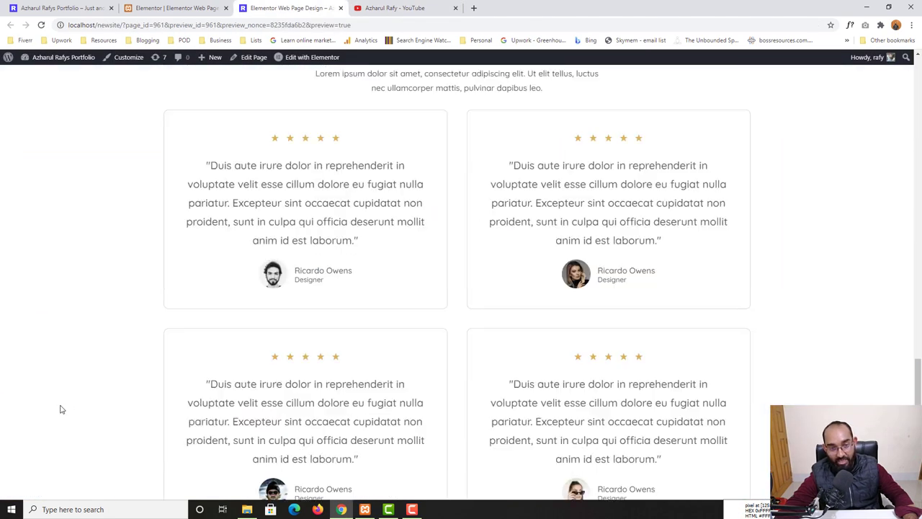
scroll(21, 390, "up", 15)
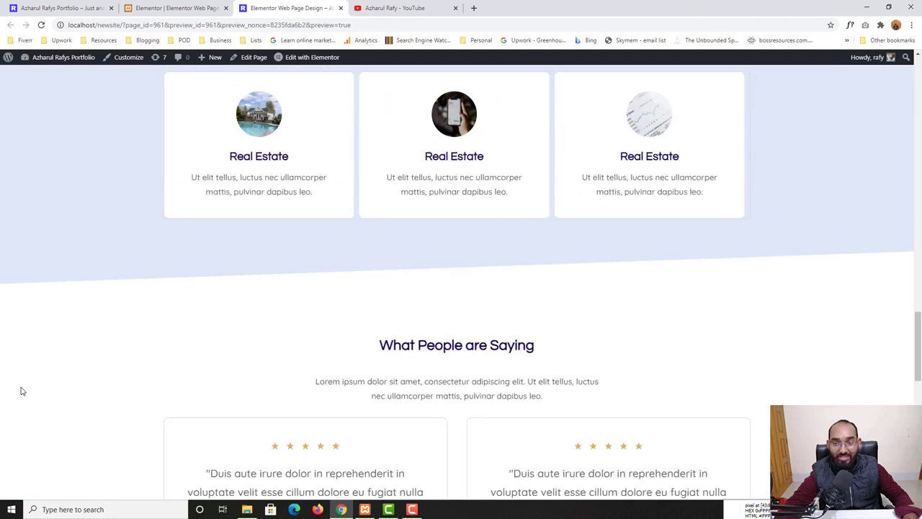
scroll(22, 391, "up", 10)
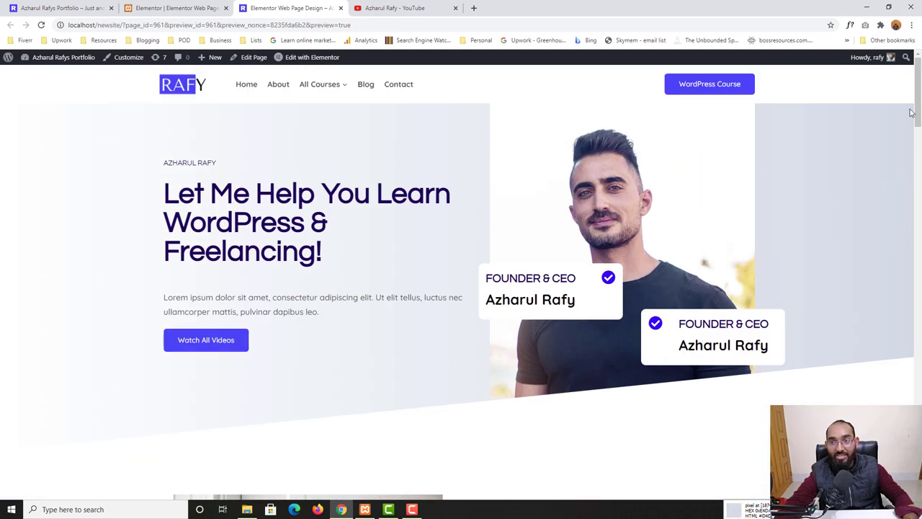
Switch to the original homepage and review its full layout from the hero section down to the footer.
left_click(64, 8)
scroll(133, 217, "up", 2)
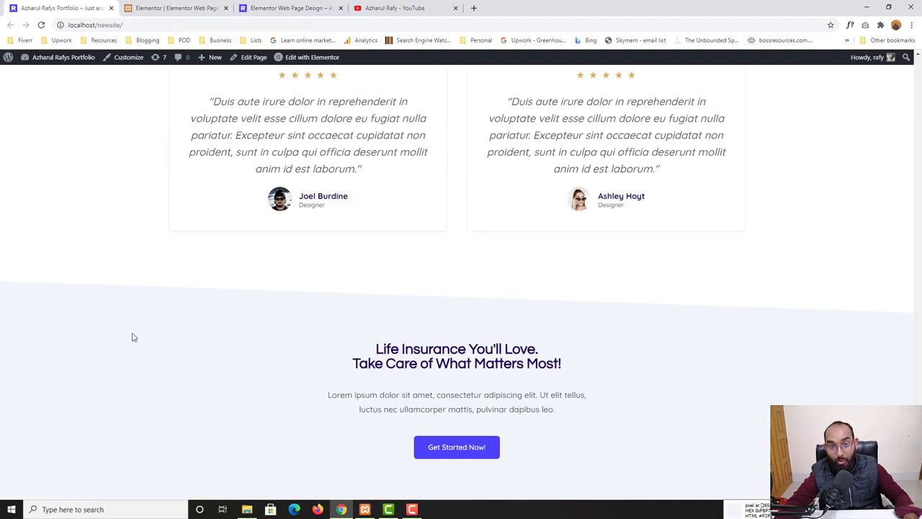
scroll(133, 337, "up", 10)
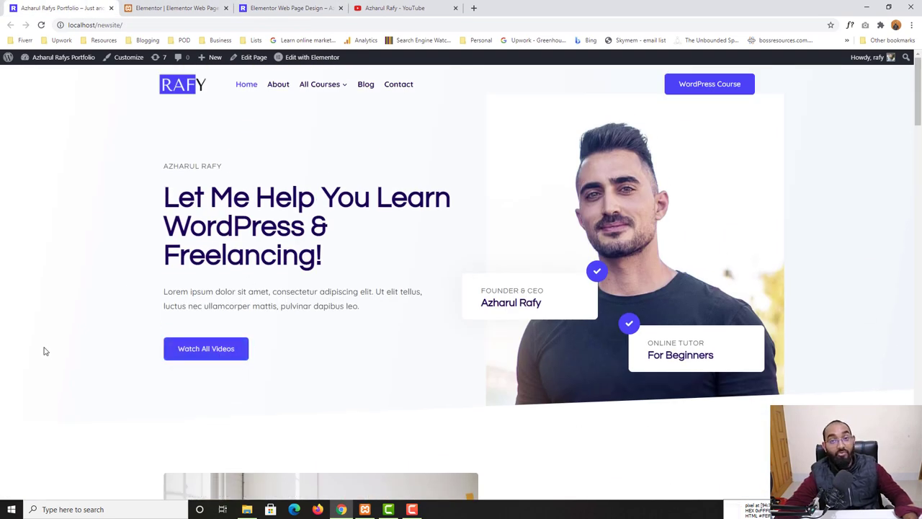
scroll(43, 351, "down", 15)
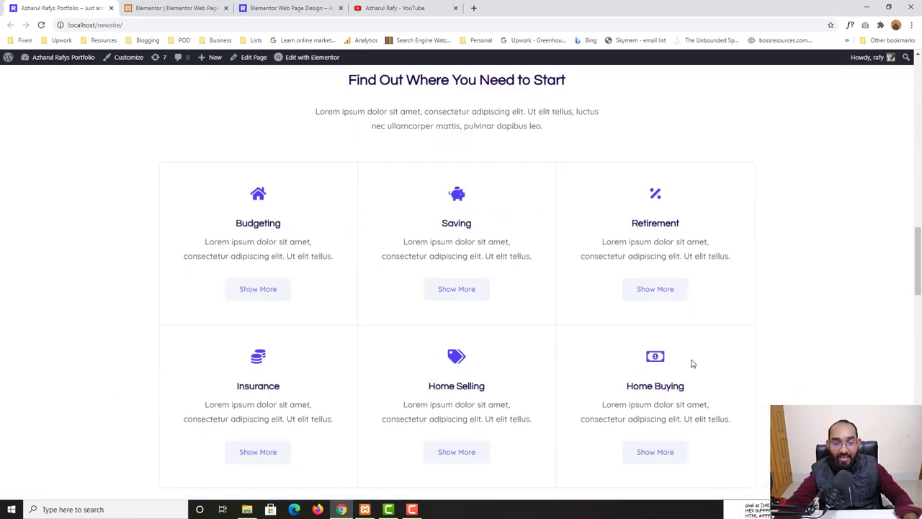
scroll(691, 364, "down", 15)
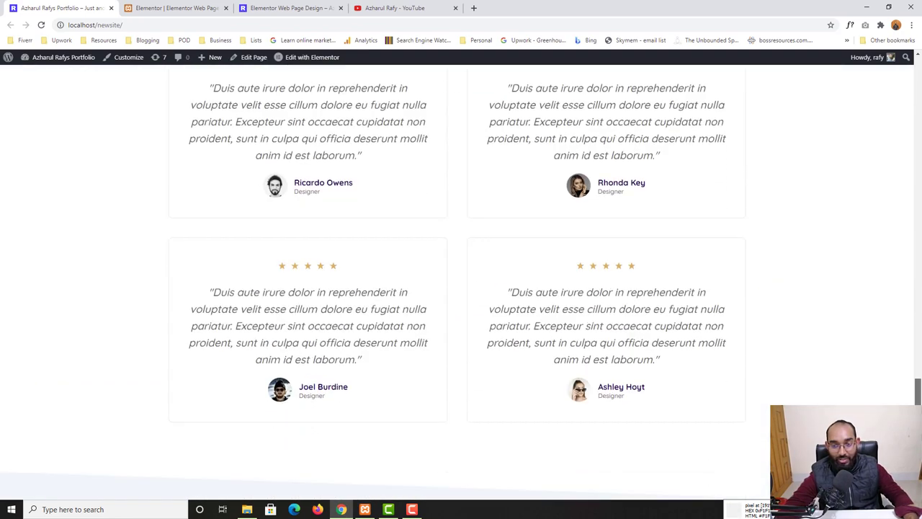
scroll(462, 281, "down", 4)
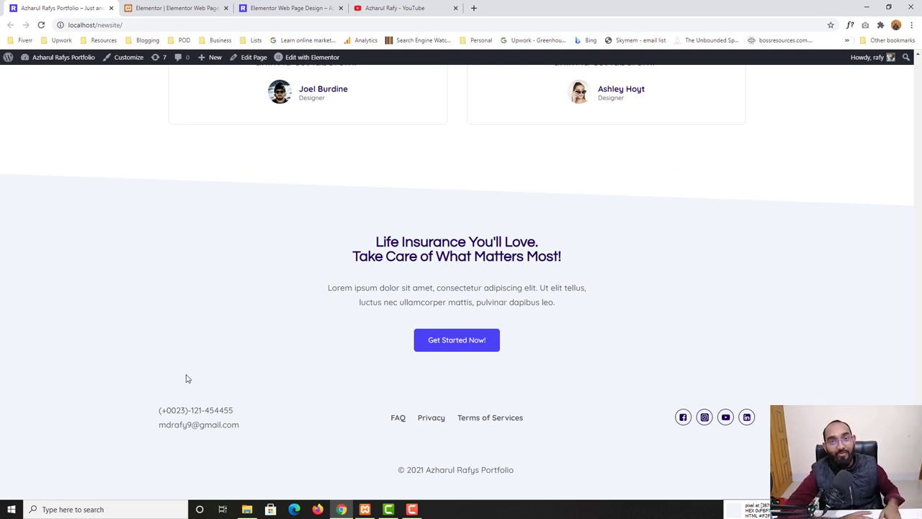
Go back to the Elementor page preview and examine every rebuilt section from the hero down to the footer.
left_click(289, 8)
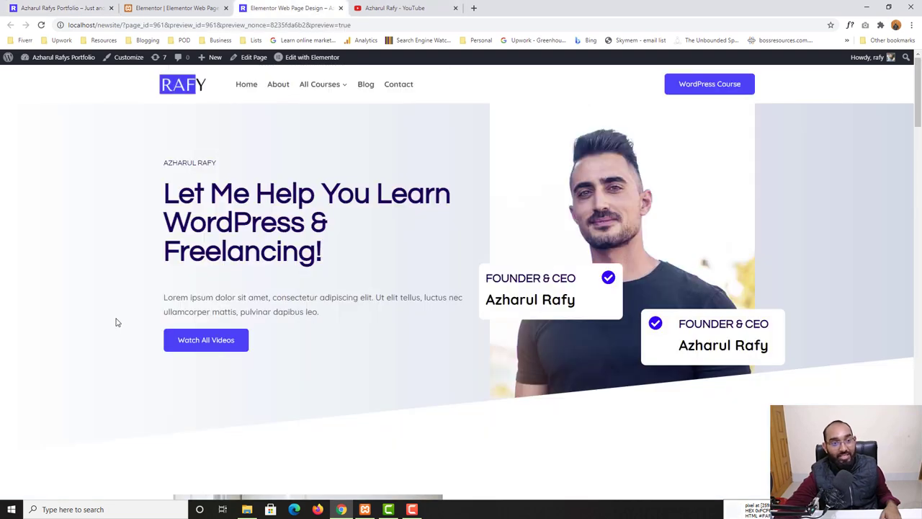
scroll(80, 320, "down", 4)
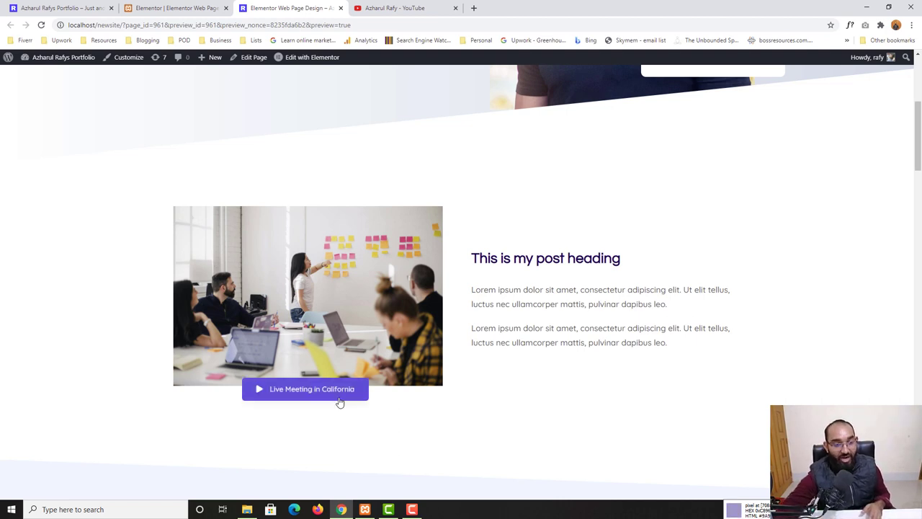
scroll(266, 439, "down", 2)
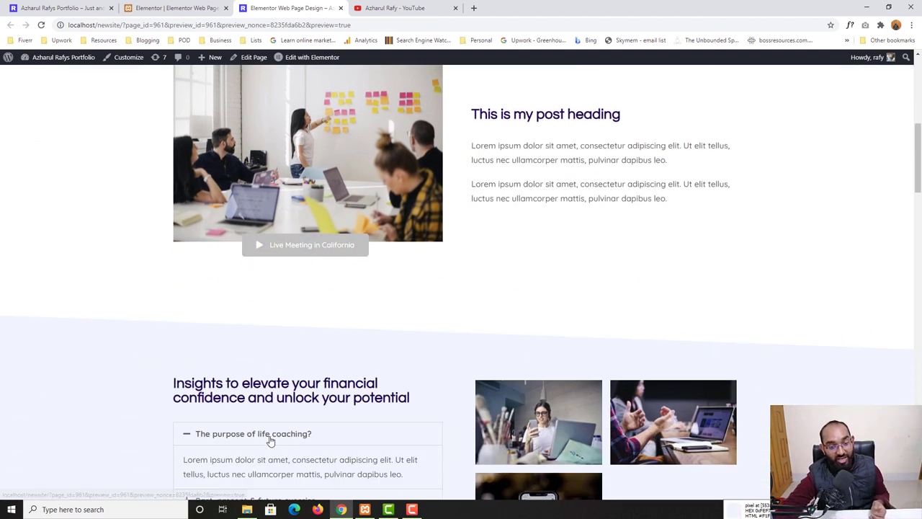
scroll(238, 440, "down", 4)
scroll(58, 406, "down", 6)
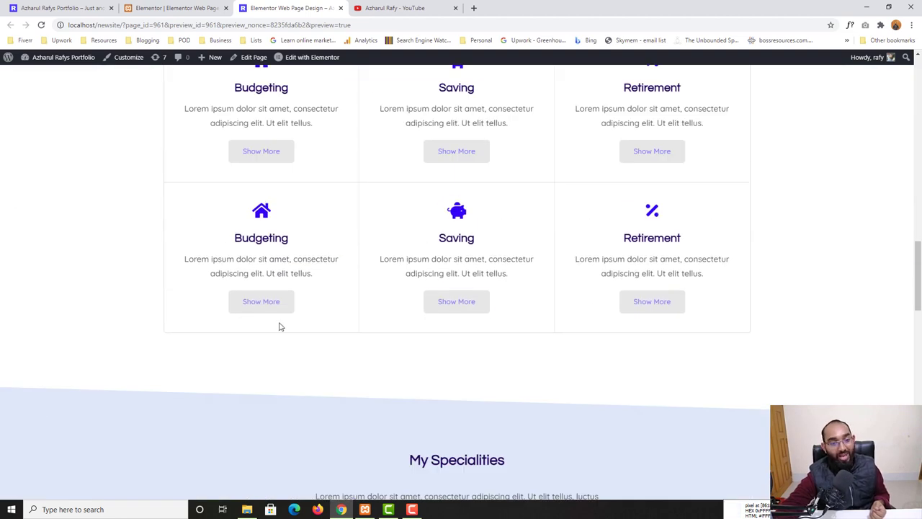
scroll(649, 321, "down", 3)
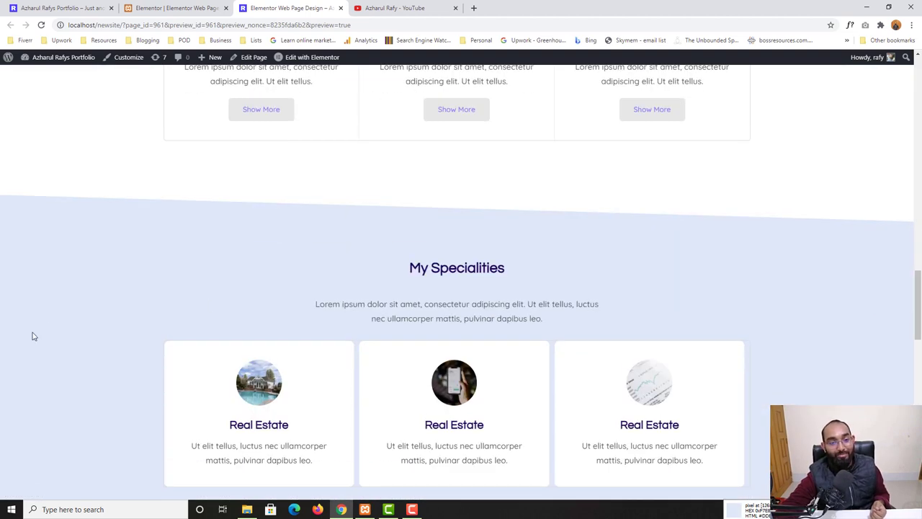
scroll(43, 333, "down", 3)
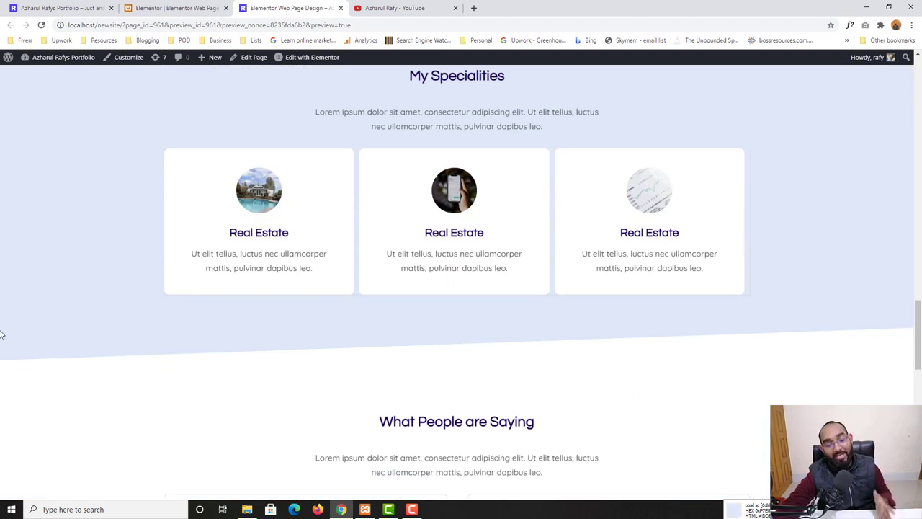
scroll(3, 346, "down", 8)
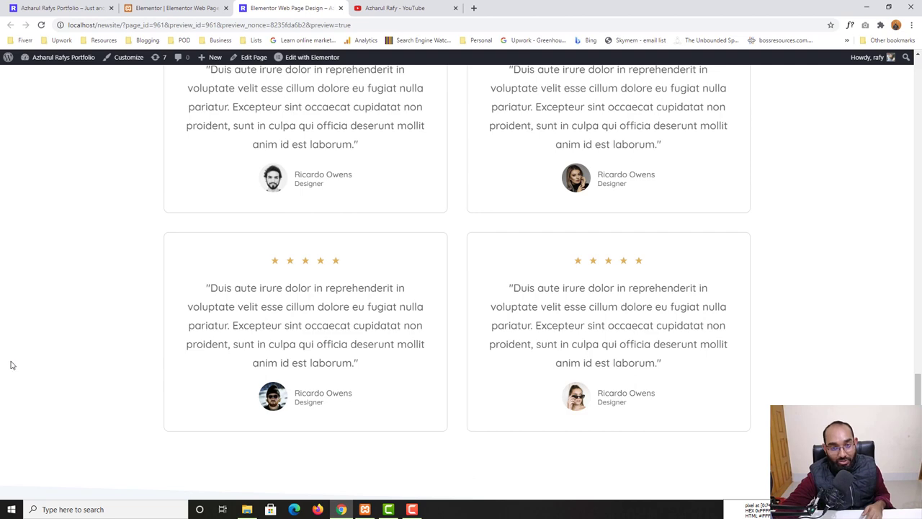
scroll(22, 379, "down", 5)
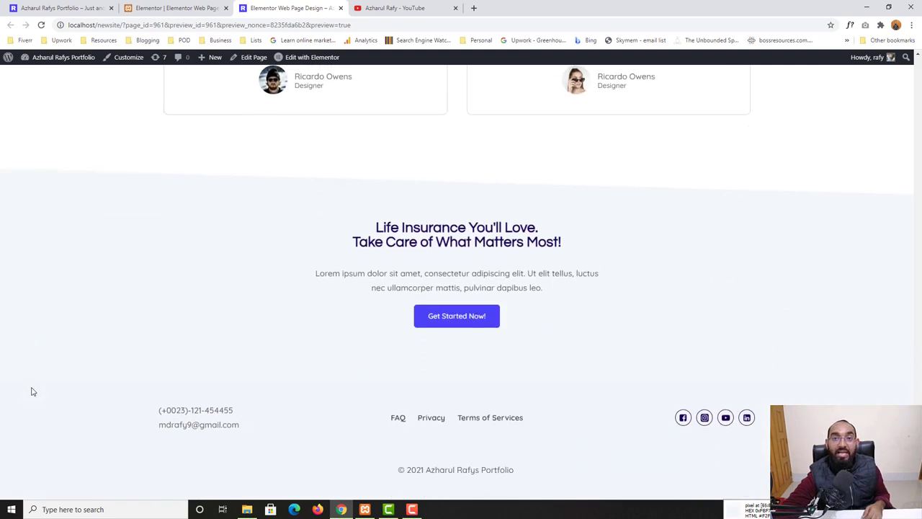